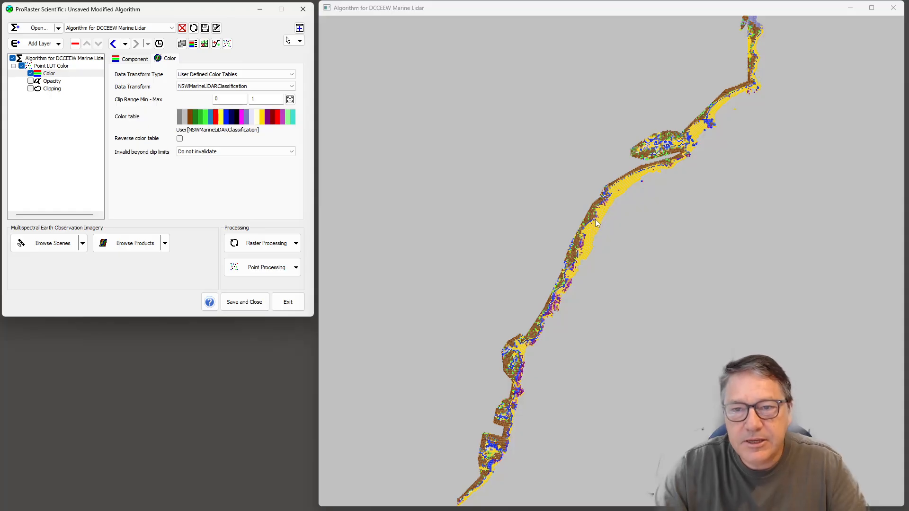
- Examine the marine lidar point cloud at different scales, from the full coastline down to individual points
{"action": "scroll", "coordinate": [597, 219], "scroll_direction": "up", "scroll_amount": 10}
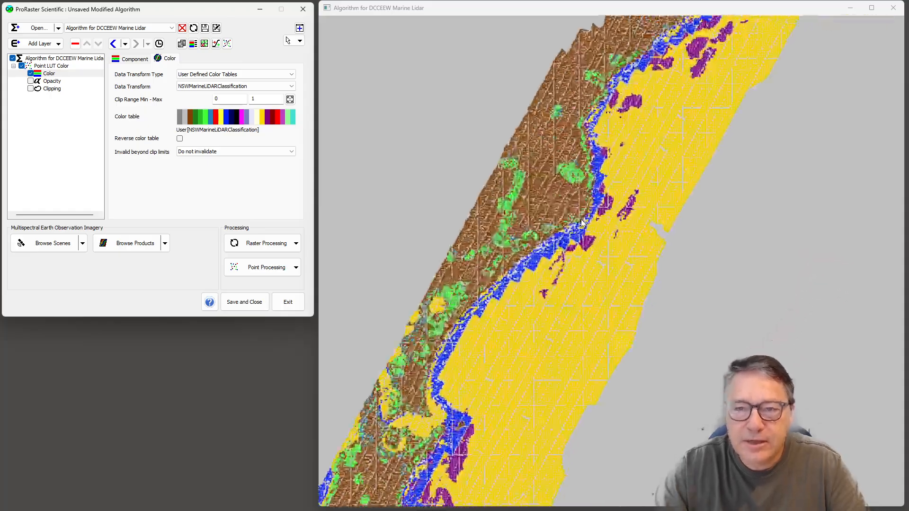
{"action": "scroll", "coordinate": [581, 223], "scroll_direction": "up", "scroll_amount": 8}
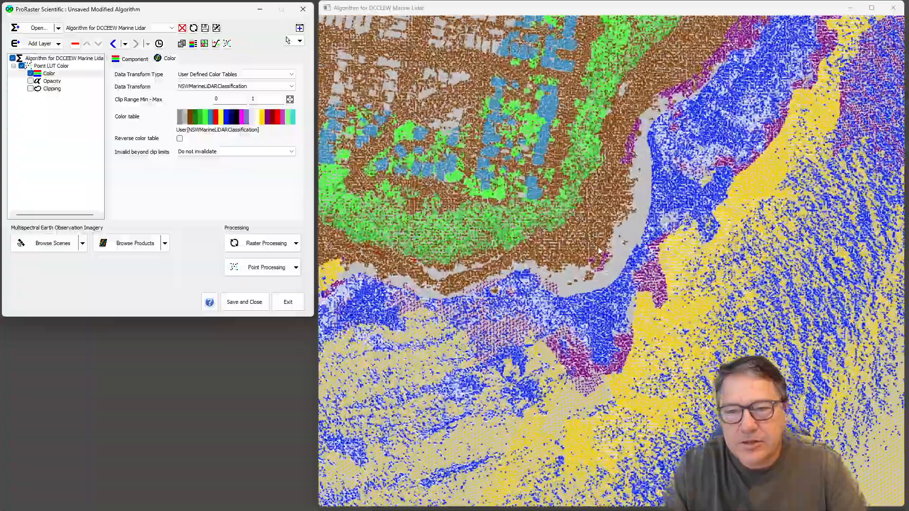
{"action": "scroll", "coordinate": [597, 255], "scroll_direction": "up", "scroll_amount": 10}
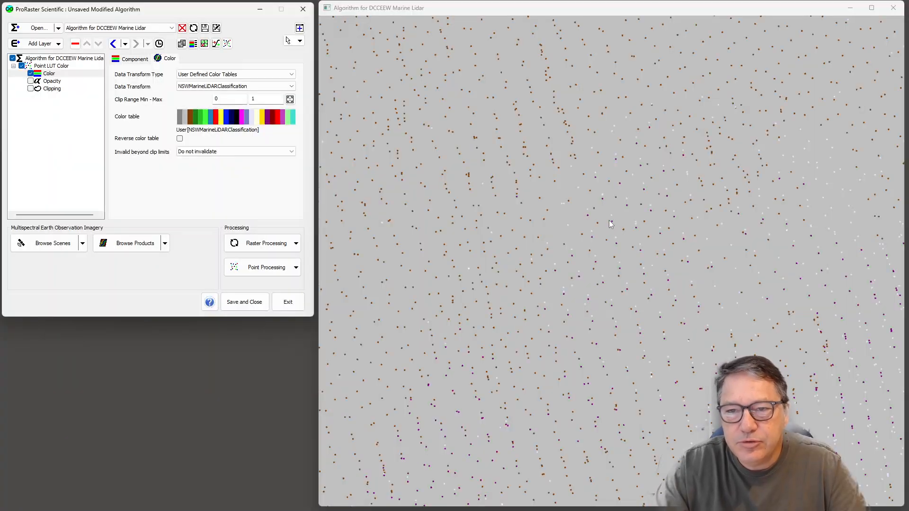
{"action": "scroll", "coordinate": [587, 244], "scroll_direction": "down", "scroll_amount": 6}
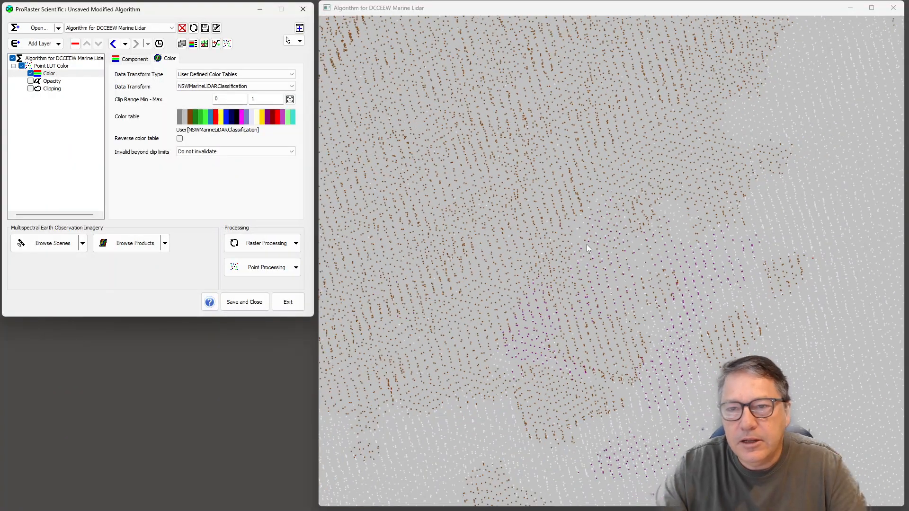
{"action": "scroll", "coordinate": [587, 251], "scroll_direction": "down", "scroll_amount": 12}
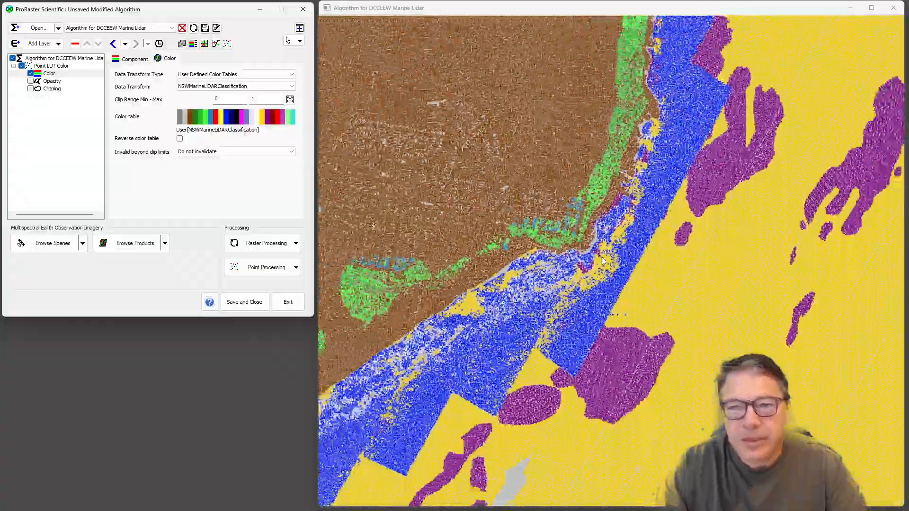
{"action": "scroll", "coordinate": [603, 261], "scroll_direction": "down", "scroll_amount": 10}
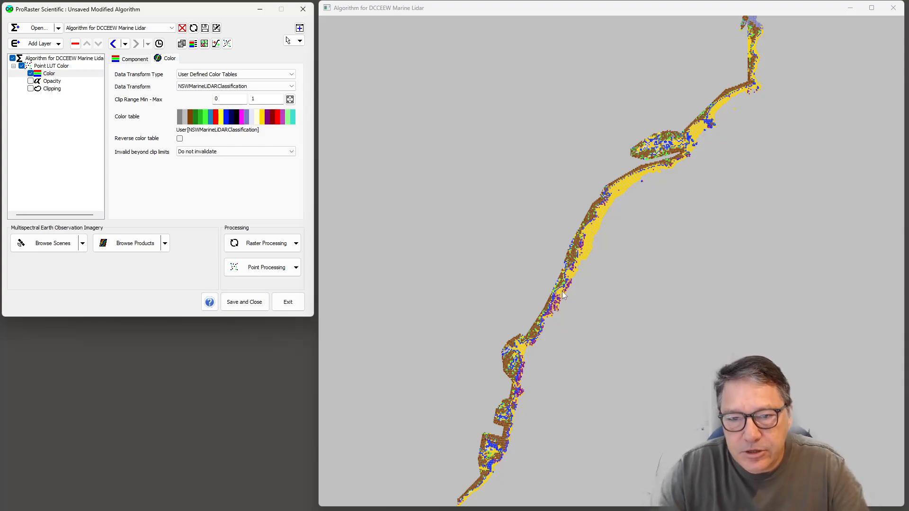
- Examine the land, water, sand and reef classification southward along the coast to the headland north of the inlet
{"action": "scroll", "coordinate": [557, 313], "scroll_direction": "up", "scroll_amount": 6}
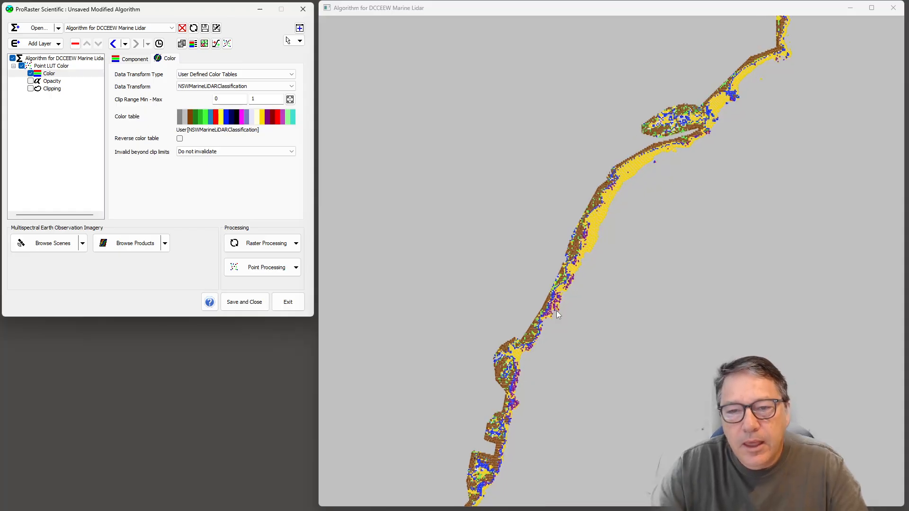
{"action": "scroll", "coordinate": [563, 308], "scroll_direction": "up", "scroll_amount": 5}
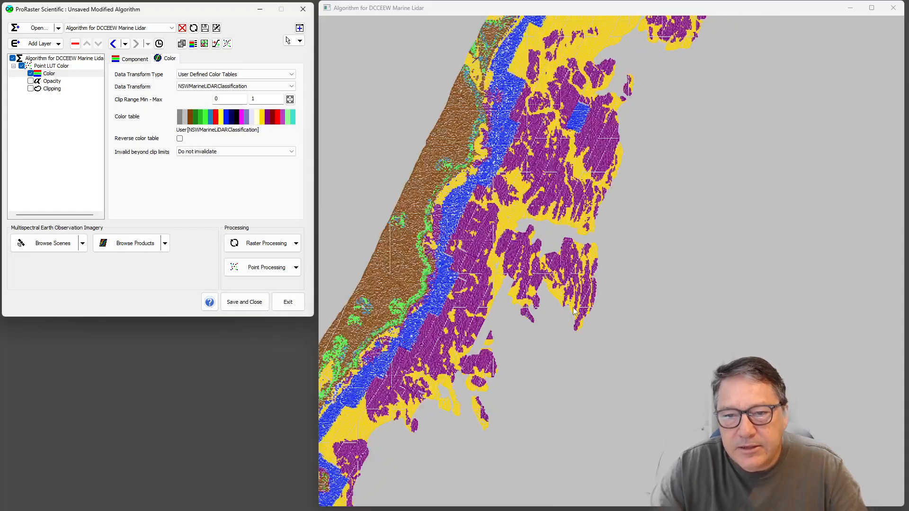
{"action": "left_click_drag", "start_coordinate": [486, 165], "coordinate": [653, 190]}
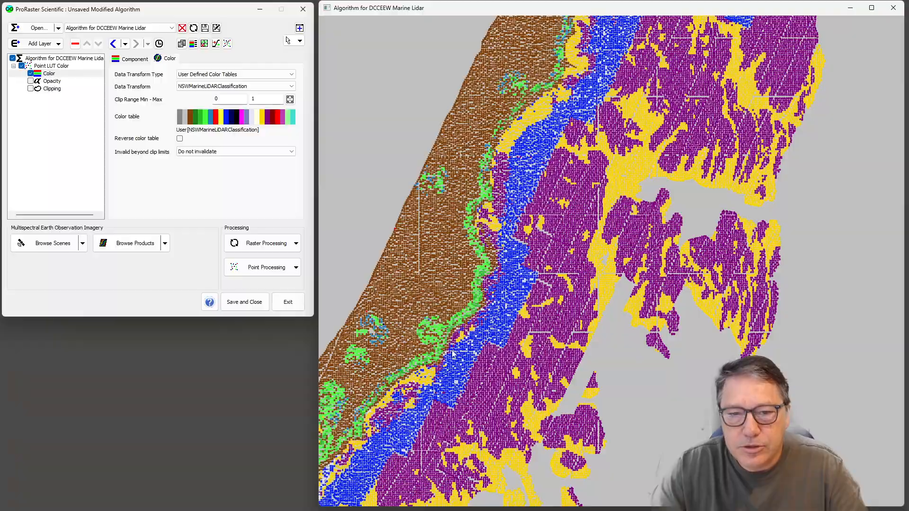
{"action": "mouse_move", "coordinate": [452, 350]}
{"action": "left_mouse_down"}
{"action": "mouse_move", "coordinate": [632, 237]}
{"action": "mouse_move", "coordinate": [641, 215]}
{"action": "left_mouse_up"}
{"action": "scroll", "coordinate": [545, 329], "scroll_direction": "up", "scroll_amount": 5}
{"action": "scroll", "coordinate": [545, 329], "scroll_direction": "down", "scroll_amount": 5}
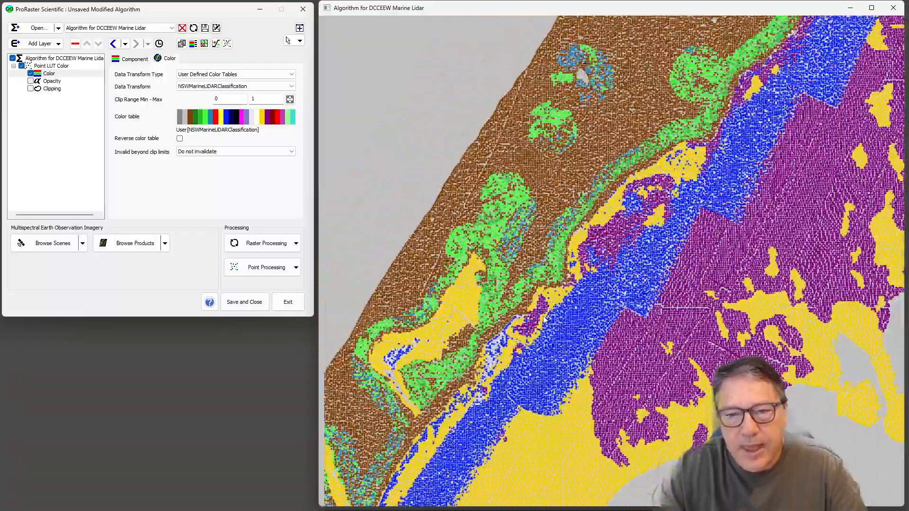
{"action": "left_click_drag", "start_coordinate": [500, 408], "coordinate": [583, 192]}
{"action": "left_click_drag", "start_coordinate": [540, 410], "coordinate": [547, 228]}
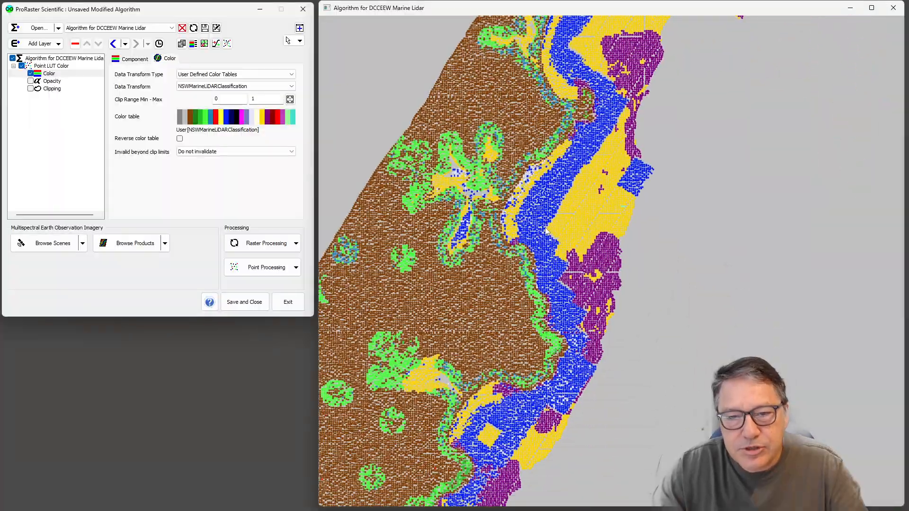
{"action": "scroll", "coordinate": [546, 228], "scroll_direction": "down", "scroll_amount": 5}
{"action": "left_click_drag", "start_coordinate": [452, 410], "coordinate": [626, 260]}
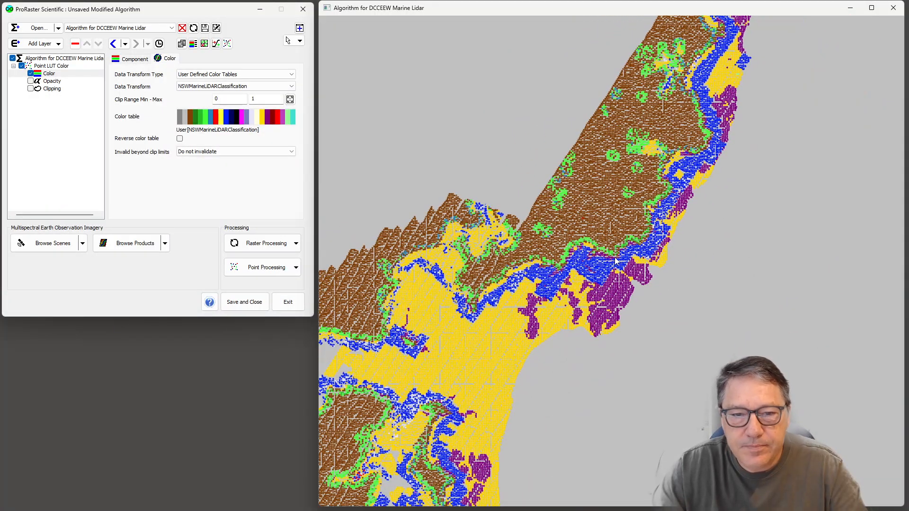
{"action": "scroll", "coordinate": [625, 260], "scroll_direction": "up", "scroll_amount": 5}
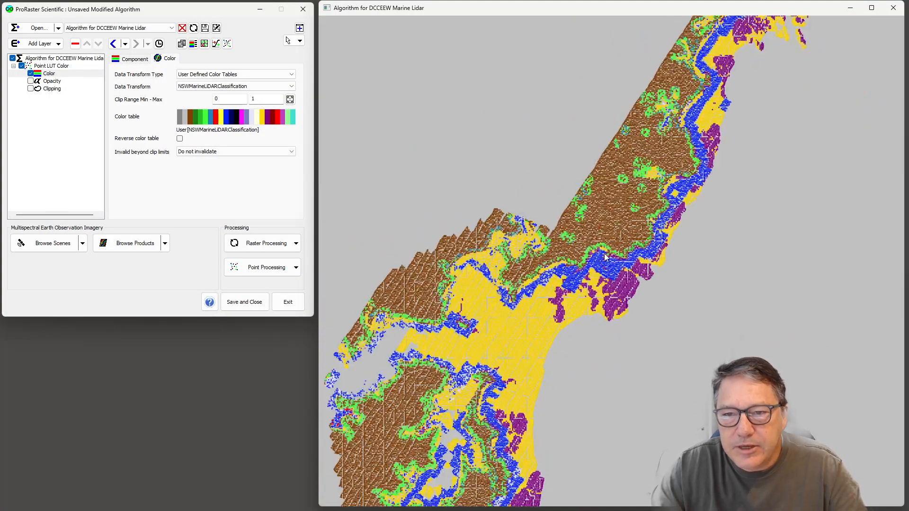
{"action": "scroll", "coordinate": [621, 258], "scroll_direction": "up", "scroll_amount": 3}
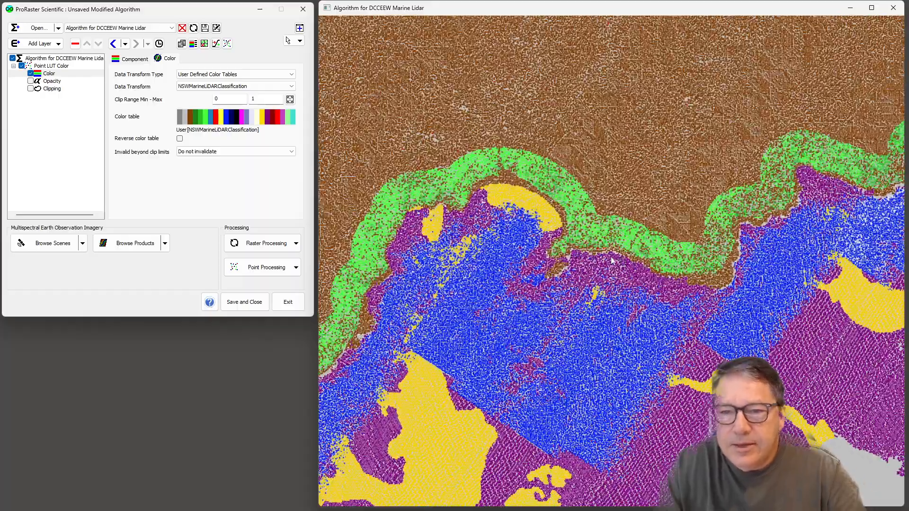
{"action": "scroll", "coordinate": [589, 267], "scroll_direction": "up", "scroll_amount": 5}
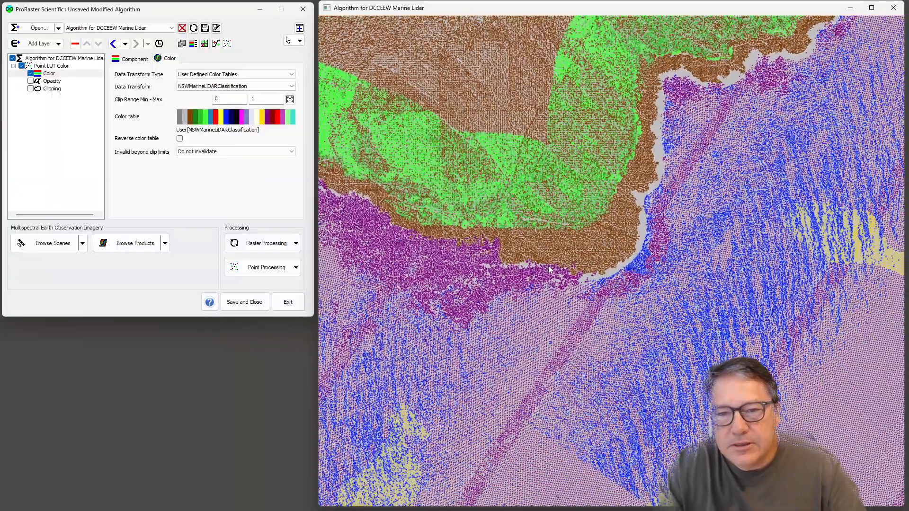
- Examine the overlapping water, sand and reef points just offshore of the headland
{"action": "left_click_drag", "start_coordinate": [549, 270], "coordinate": [531, 165]}
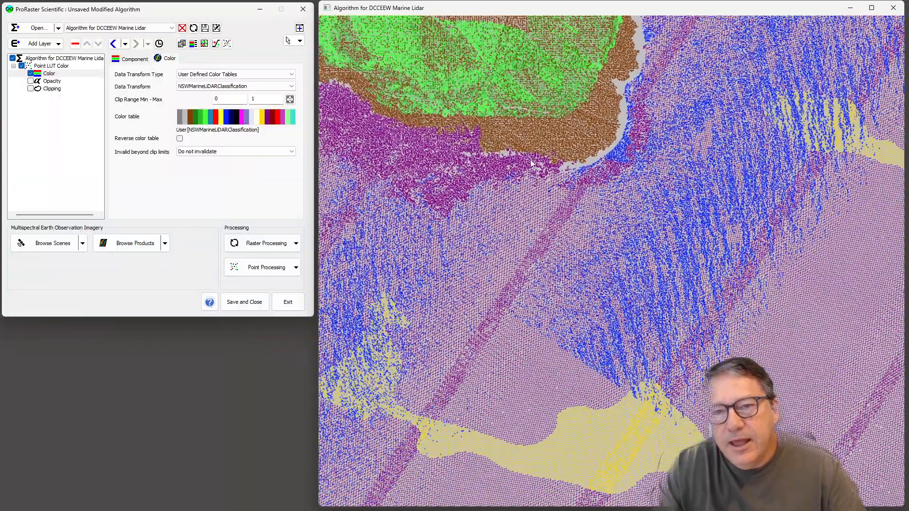
{"action": "left_click_drag", "start_coordinate": [517, 326], "coordinate": [590, 215]}
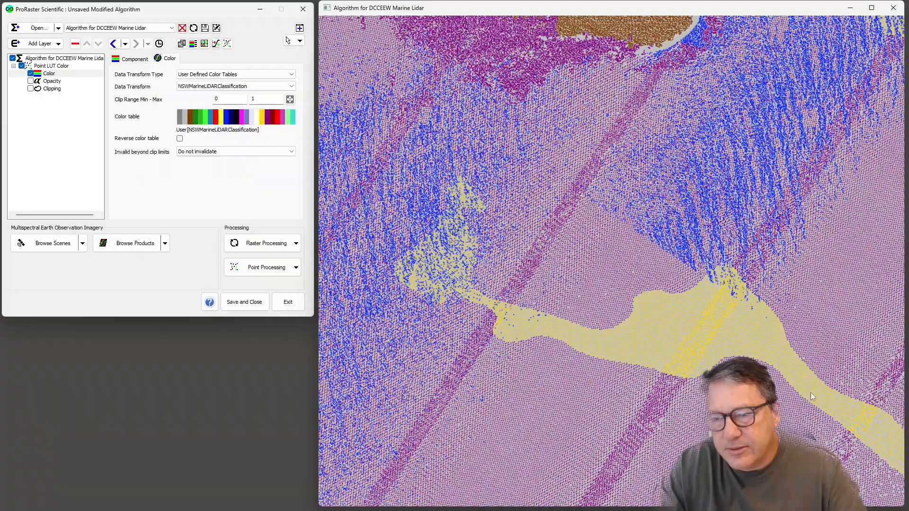
{"action": "left_click_drag", "start_coordinate": [698, 248], "coordinate": [625, 342]}
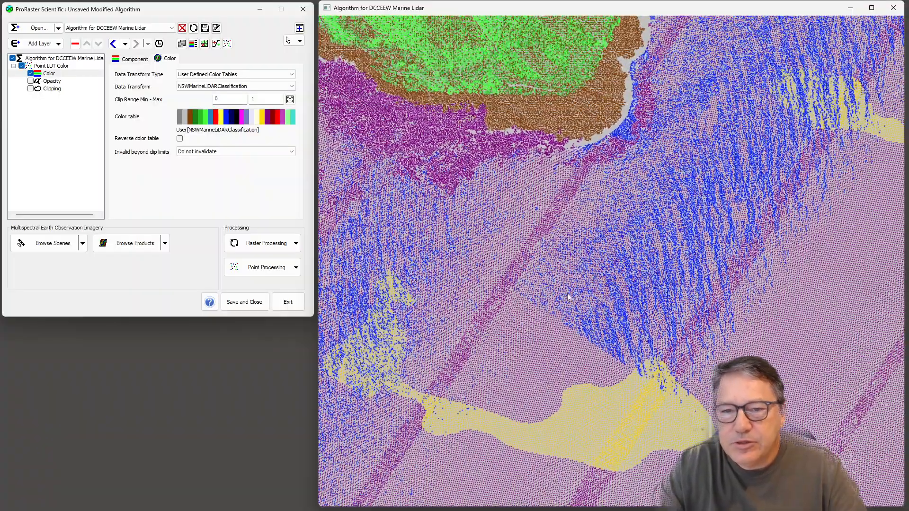
{"action": "scroll", "coordinate": [568, 297], "scroll_direction": "up", "scroll_amount": 2}
{"action": "scroll", "coordinate": [537, 241], "scroll_direction": "up", "scroll_amount": 2}
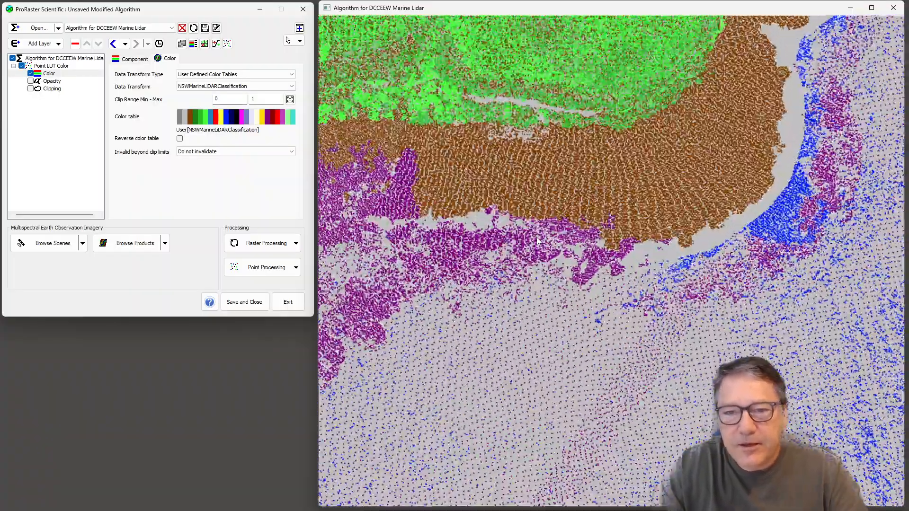
- Turn on the Key data value tooltip and read the classification of individual points at the headland's shoreline
{"action": "scroll", "coordinate": [537, 241], "scroll_direction": "up", "scroll_amount": 5}
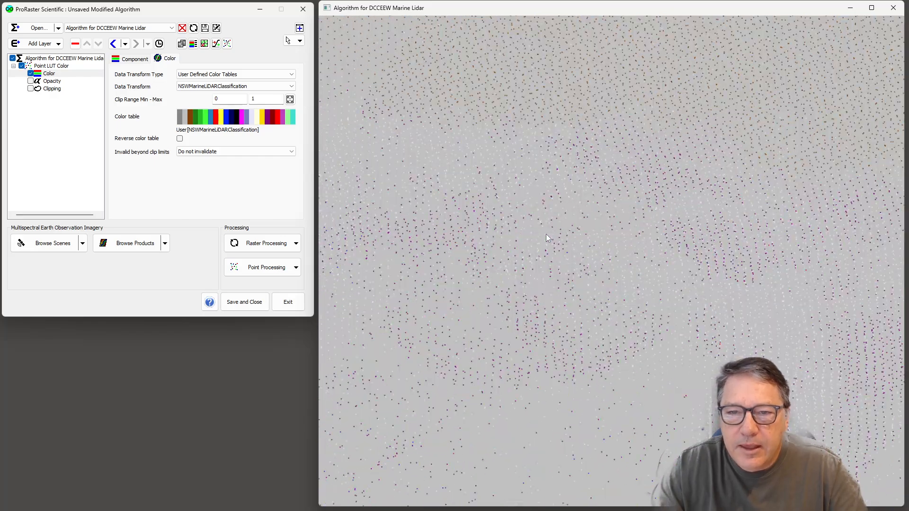
{"action": "right_click", "coordinate": [547, 235]}
{"action": "mouse_move", "coordinate": [582, 347]}
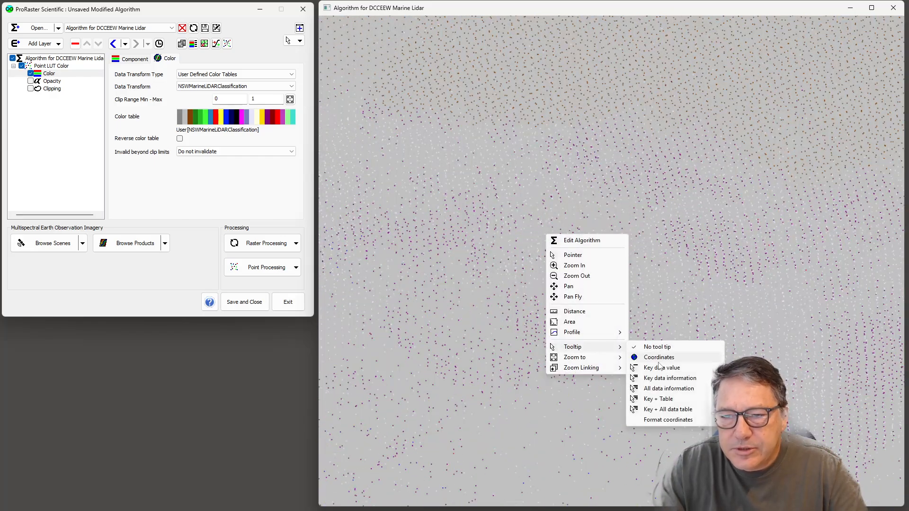
{"action": "left_click", "coordinate": [659, 367]}
{"action": "left_click_drag", "start_coordinate": [596, 221], "coordinate": [600, 244]}
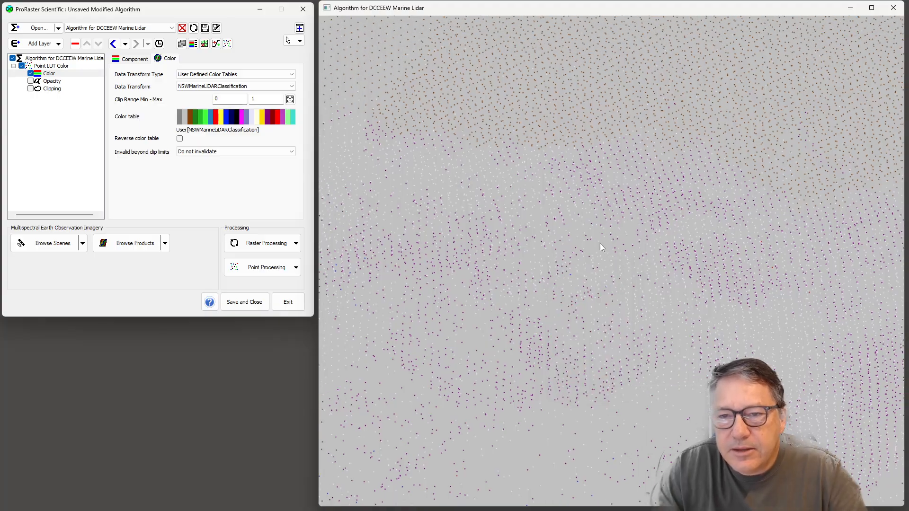
{"action": "mouse_move", "coordinate": [604, 238]}
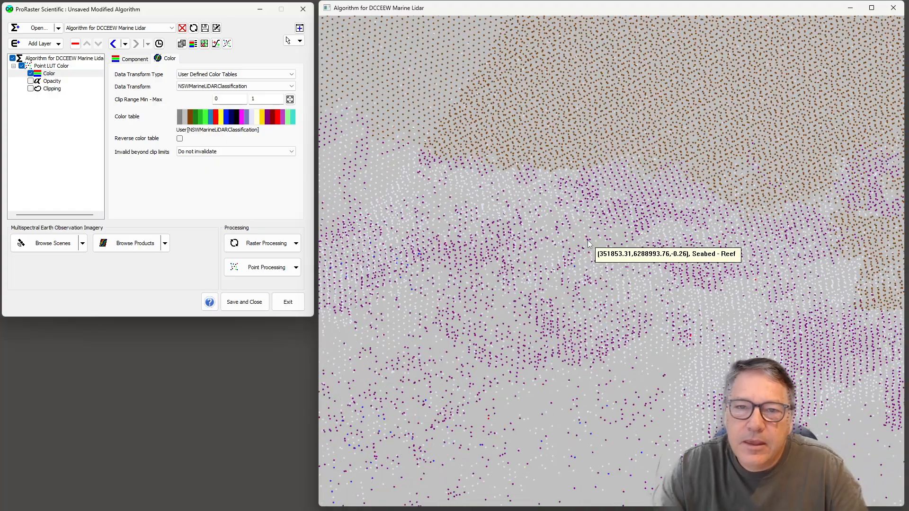
- Examine the point classification from the headland's shoreline outward to the inlet and the wider coastline
{"action": "scroll", "coordinate": [587, 240], "scroll_direction": "down", "scroll_amount": 1}
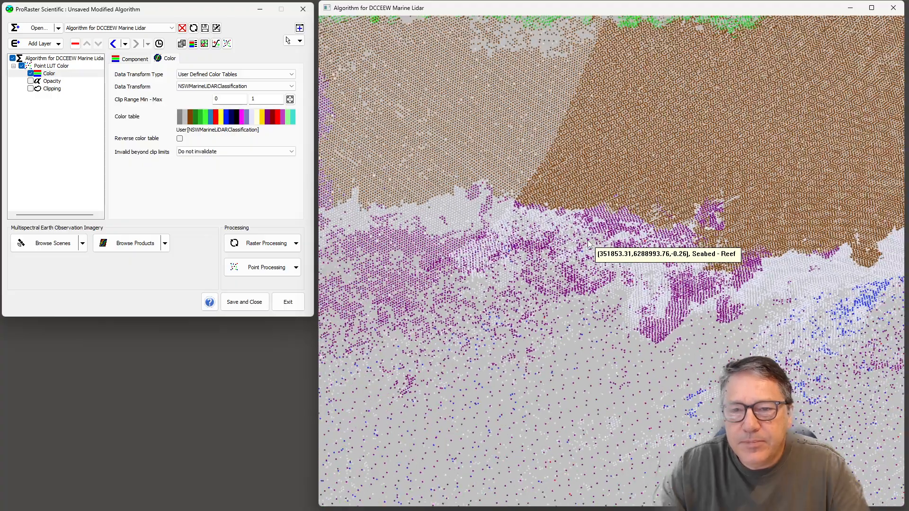
{"action": "scroll", "coordinate": [587, 243], "scroll_direction": "down", "scroll_amount": 2}
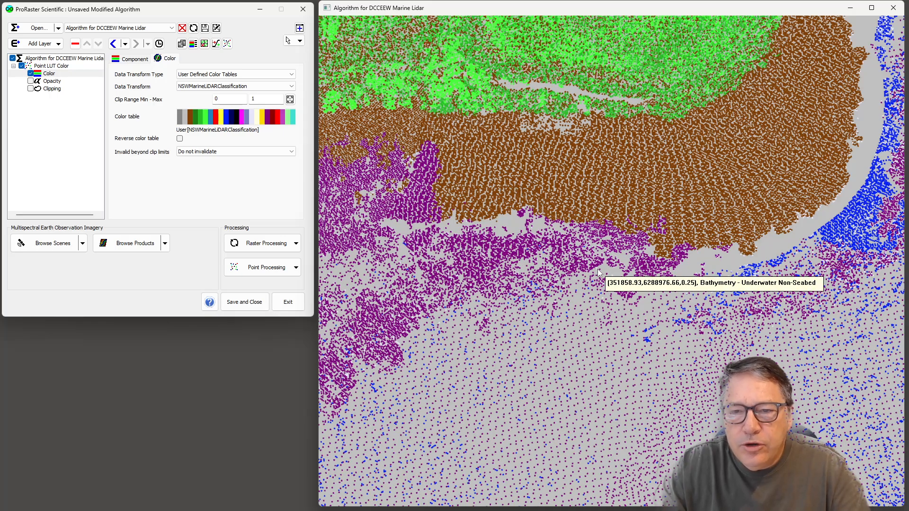
{"action": "scroll", "coordinate": [600, 269], "scroll_direction": "down", "scroll_amount": 1}
{"action": "scroll", "coordinate": [599, 271], "scroll_direction": "down", "scroll_amount": 4}
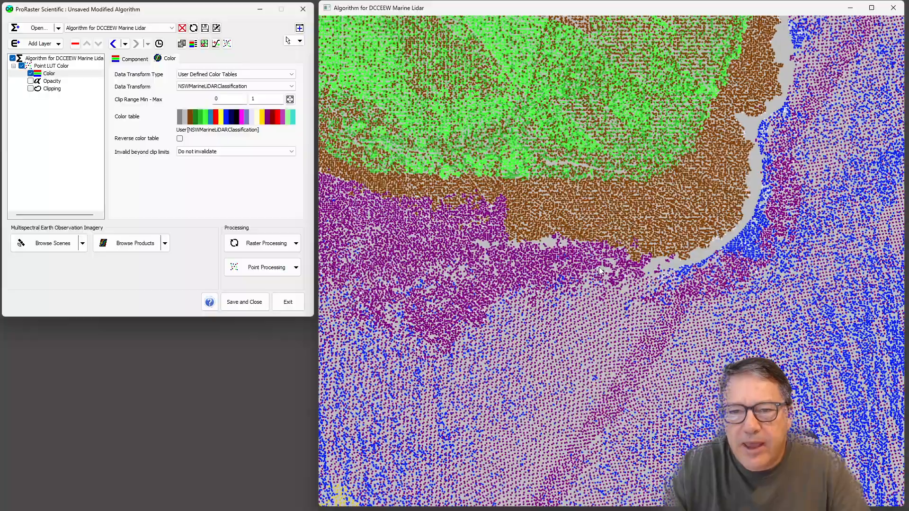
{"action": "scroll", "coordinate": [600, 271], "scroll_direction": "down", "scroll_amount": 1}
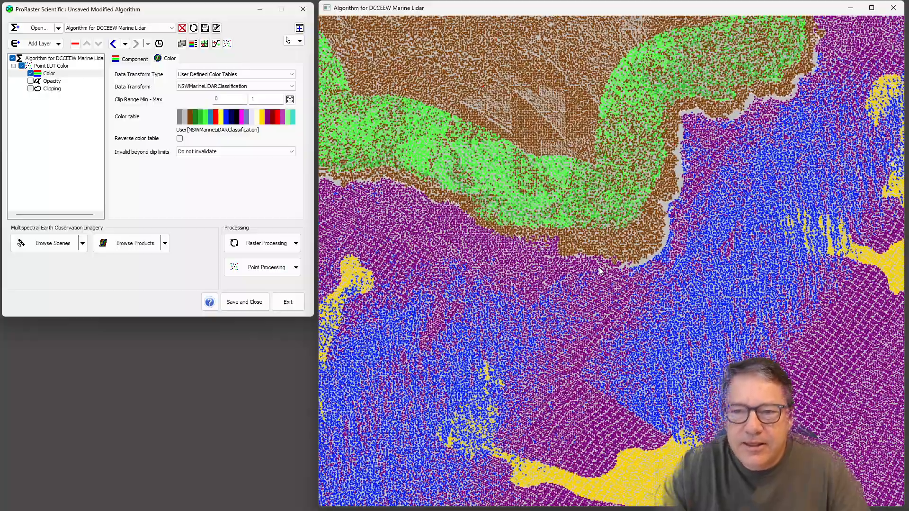
{"action": "scroll", "coordinate": [599, 271], "scroll_direction": "up", "scroll_amount": 2}
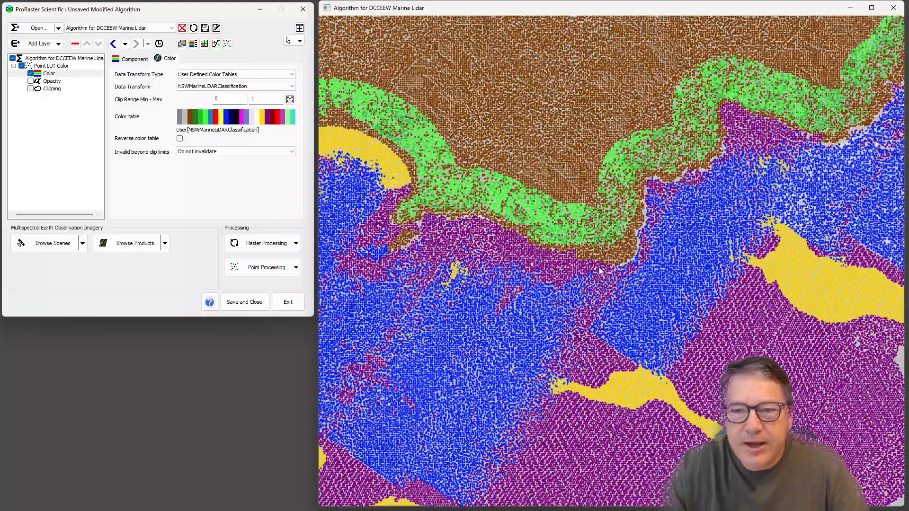
{"action": "scroll", "coordinate": [599, 271], "scroll_direction": "down", "scroll_amount": 2}
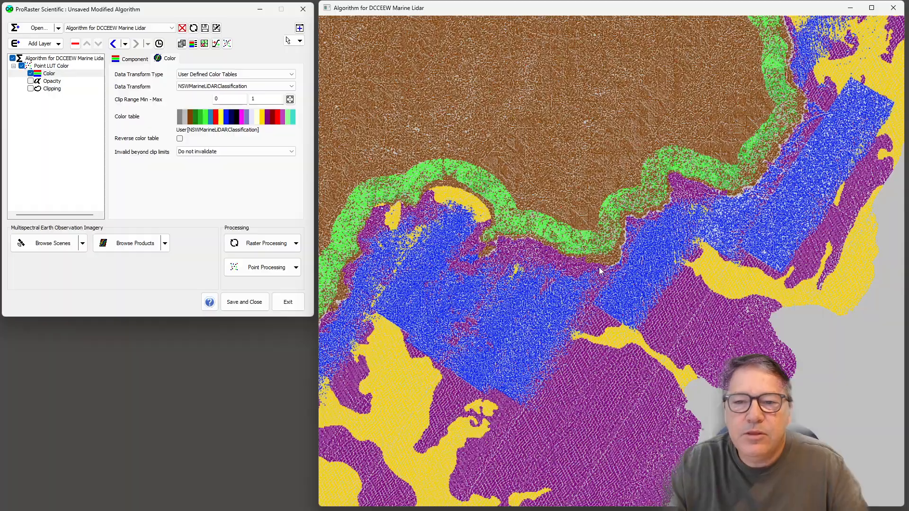
{"action": "scroll", "coordinate": [599, 269], "scroll_direction": "down", "scroll_amount": 2}
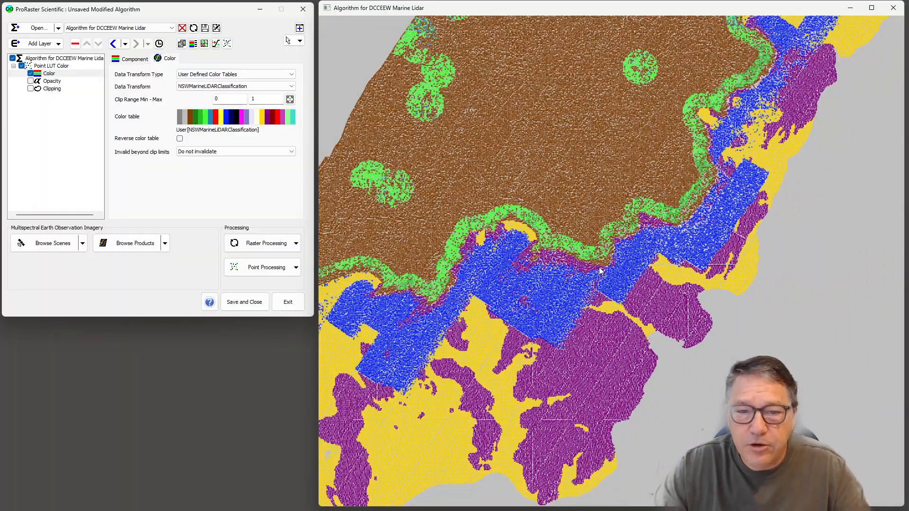
{"action": "scroll", "coordinate": [599, 270], "scroll_direction": "down", "scroll_amount": 2}
{"action": "scroll", "coordinate": [599, 271], "scroll_direction": "down", "scroll_amount": 3}
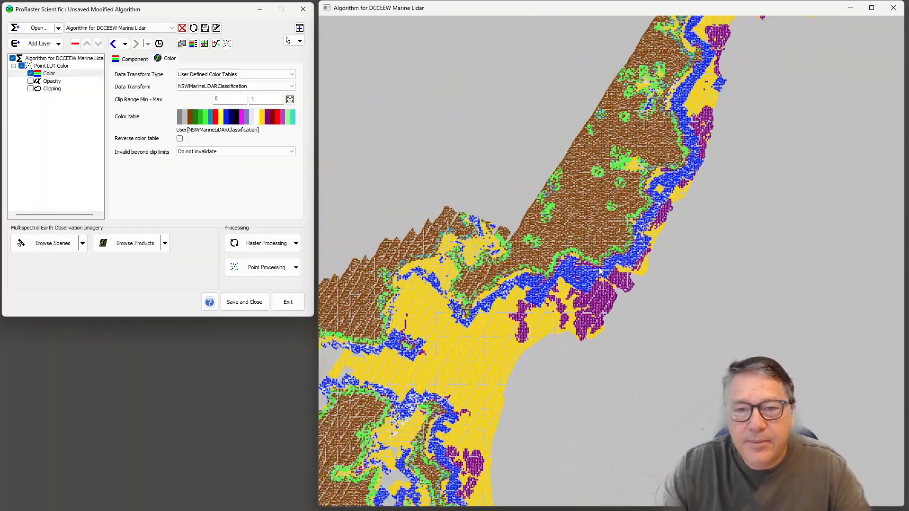
{"action": "left_click_drag", "start_coordinate": [530, 296], "coordinate": [622, 175]}
{"action": "scroll", "coordinate": [566, 219], "scroll_direction": "down", "scroll_amount": 2}
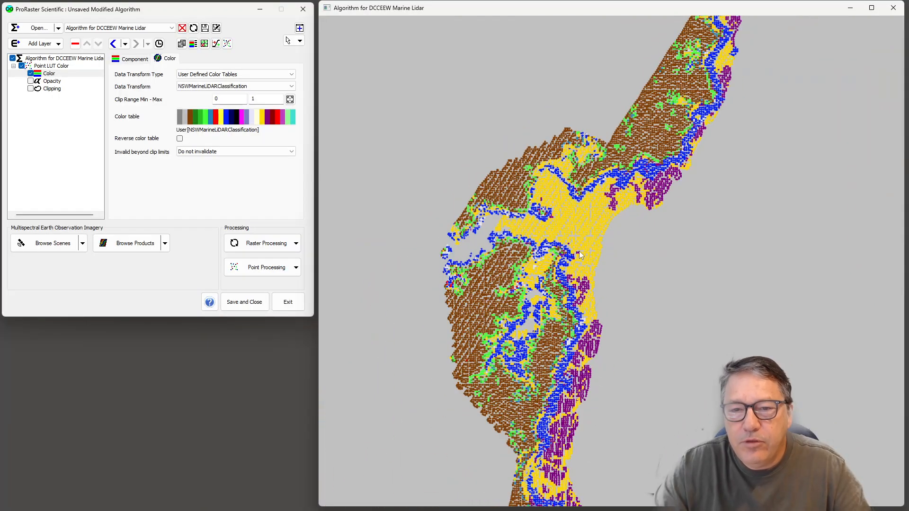
{"action": "mouse_move", "coordinate": [569, 303]}
{"action": "scroll", "coordinate": [568, 302], "scroll_direction": "down", "scroll_amount": 4}
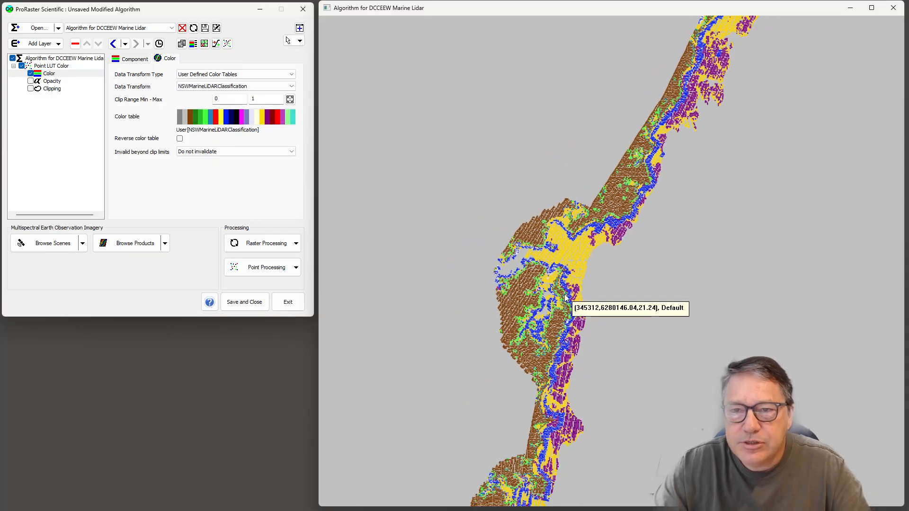
{"action": "scroll", "coordinate": [559, 298], "scroll_direction": "down", "scroll_amount": 2}
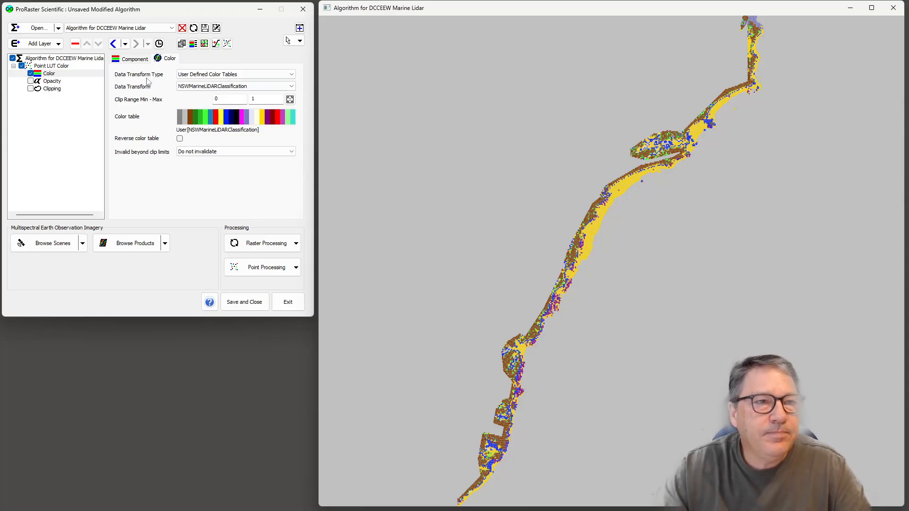
{"action": "left_click", "coordinate": [58, 29]}
{"action": "left_click", "coordinate": [175, 287]}
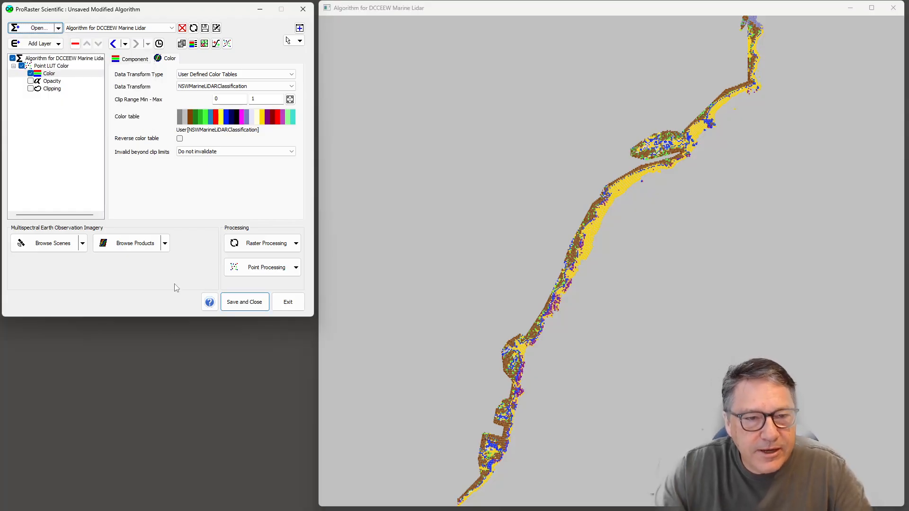
- Reopen the saved virtual grid NSW_Marine2018_VGrid.mvr, run it with its existing settings, and widen its map view over the point map
{"action": "left_click", "coordinate": [296, 268]}
{"action": "mouse_move", "coordinate": [268, 309]}
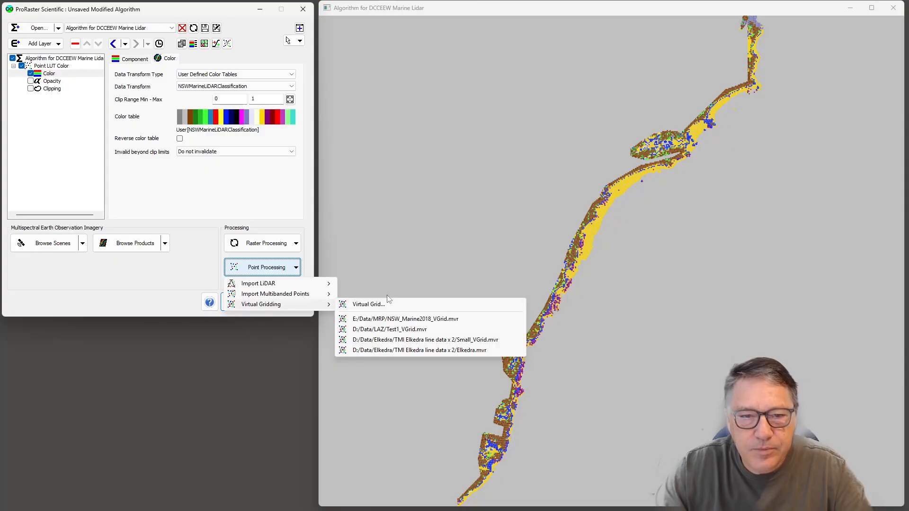
{"action": "left_click", "coordinate": [419, 319]}
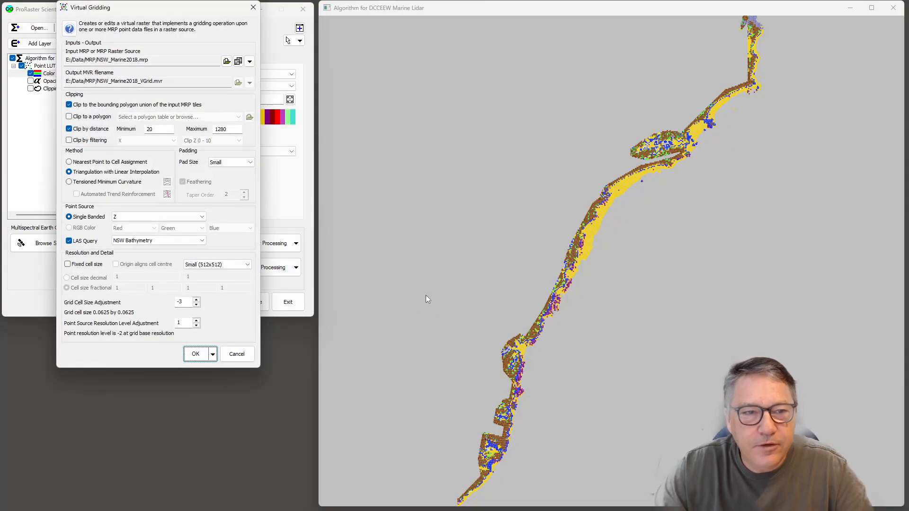
{"action": "left_click_drag", "start_coordinate": [134, 11], "coordinate": [171, 110]}
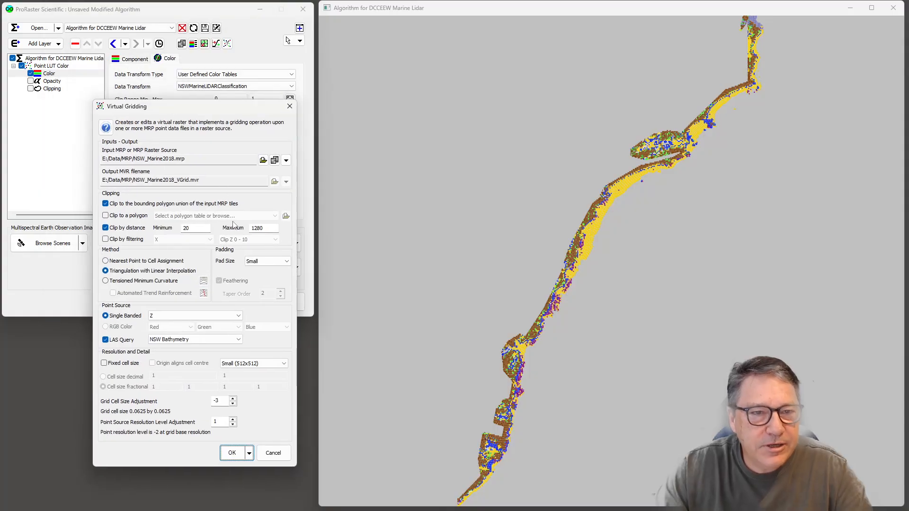
{"action": "left_click", "coordinate": [232, 453]}
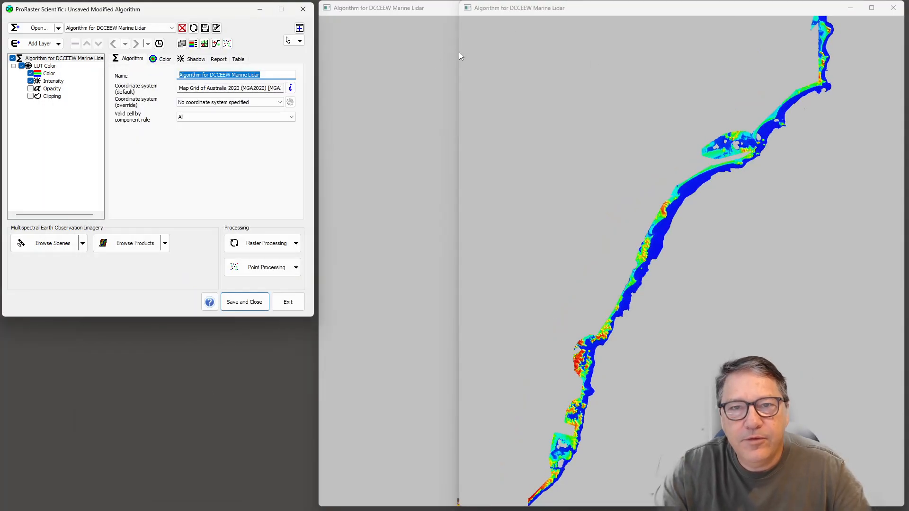
{"action": "left_click_drag", "start_coordinate": [455, 52], "coordinate": [318, 52]}
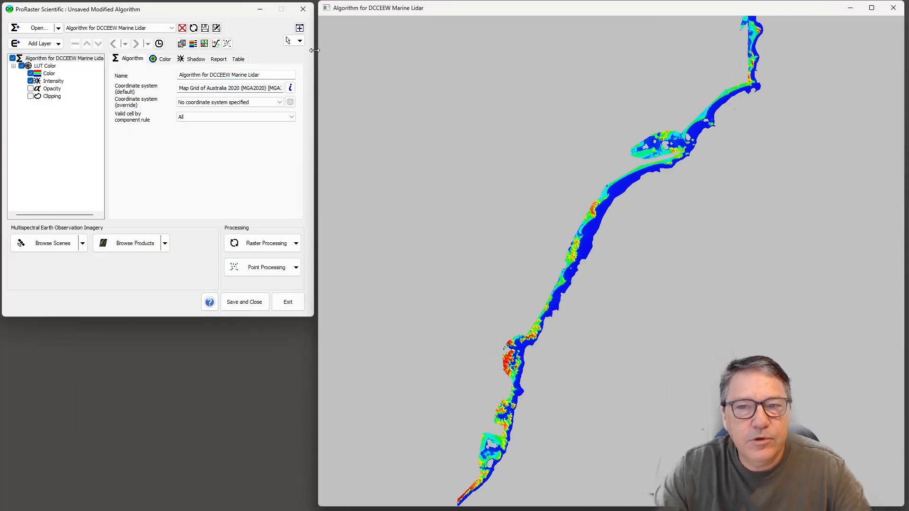
- Apply the Sydney_Atlas color table to the Color component of the gridded elevation layer
{"action": "left_click", "coordinate": [49, 73]}
{"action": "left_click", "coordinate": [167, 59]}
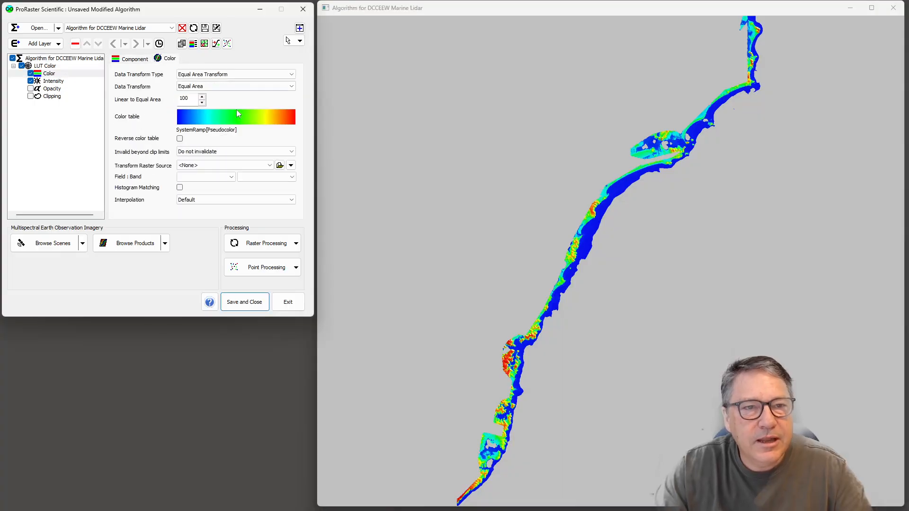
{"action": "left_click", "coordinate": [234, 121]}
{"action": "scroll", "coordinate": [333, 135], "scroll_direction": "up", "scroll_amount": 1}
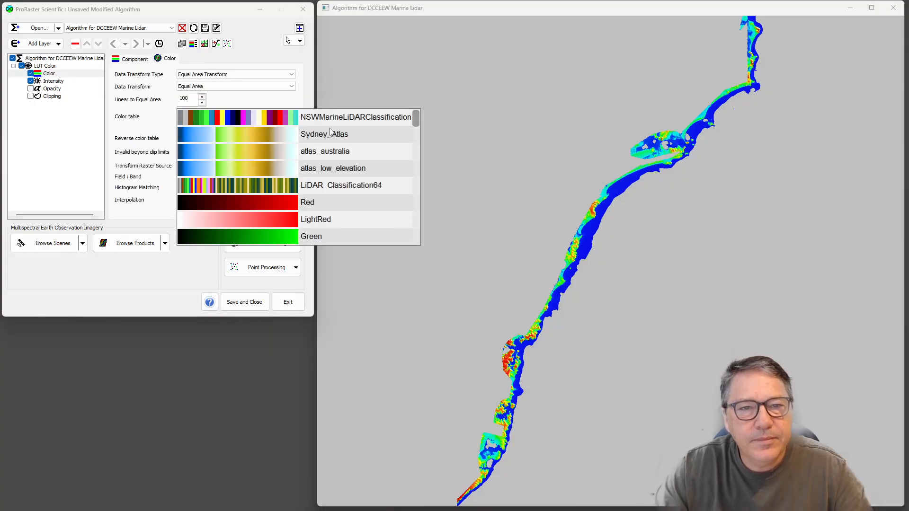
{"action": "left_click", "coordinate": [287, 137]}
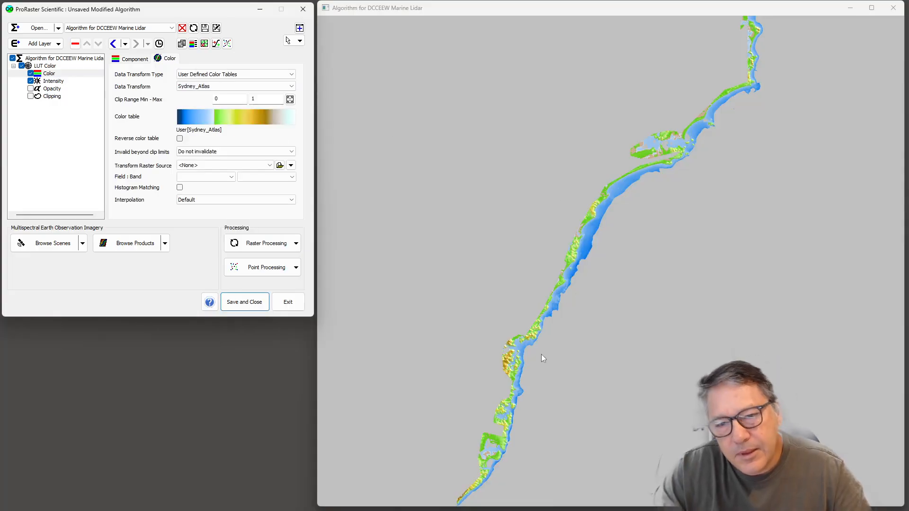
- Examine the gridded elevation of the headland north of the inlet, its rocky shoreline and the small cove beside it
{"action": "scroll", "coordinate": [535, 339], "scroll_direction": "up", "scroll_amount": 5}
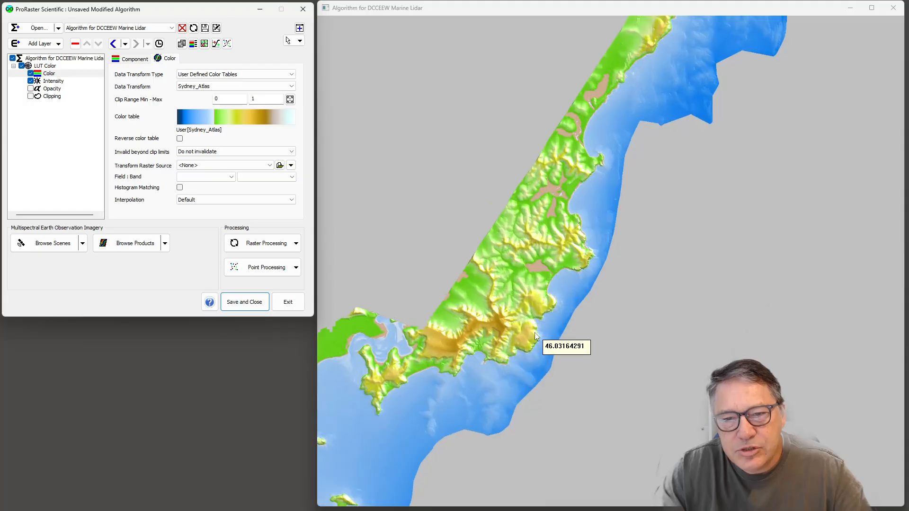
{"action": "scroll", "coordinate": [536, 336], "scroll_direction": "up", "scroll_amount": 5}
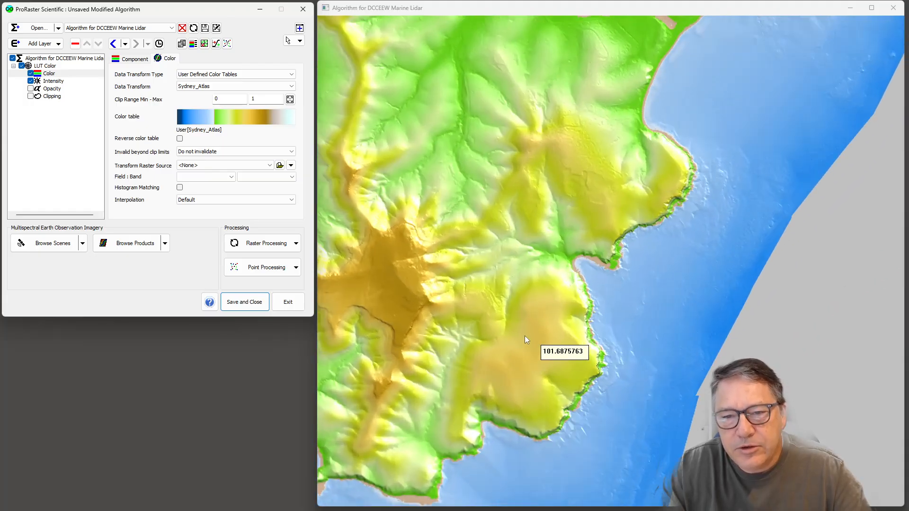
{"action": "scroll", "coordinate": [530, 331], "scroll_direction": "up", "scroll_amount": 4}
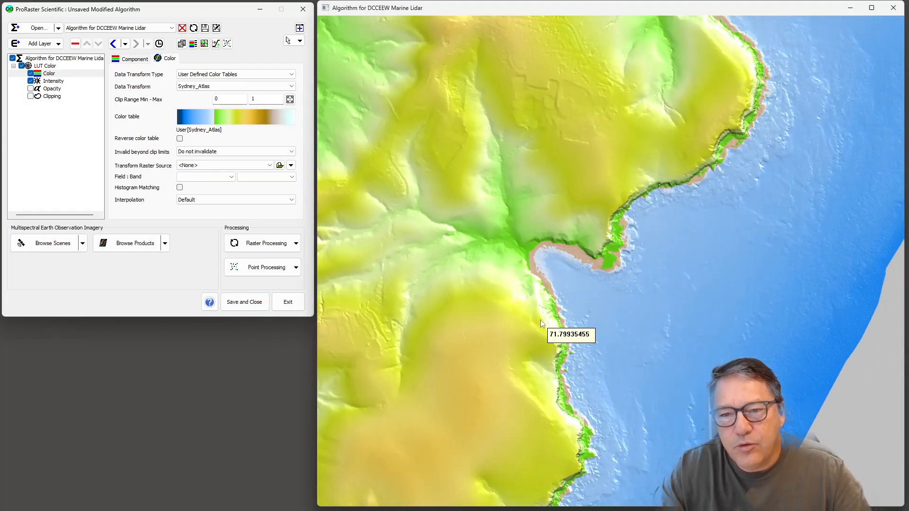
{"action": "scroll", "coordinate": [549, 315], "scroll_direction": "up", "scroll_amount": 5}
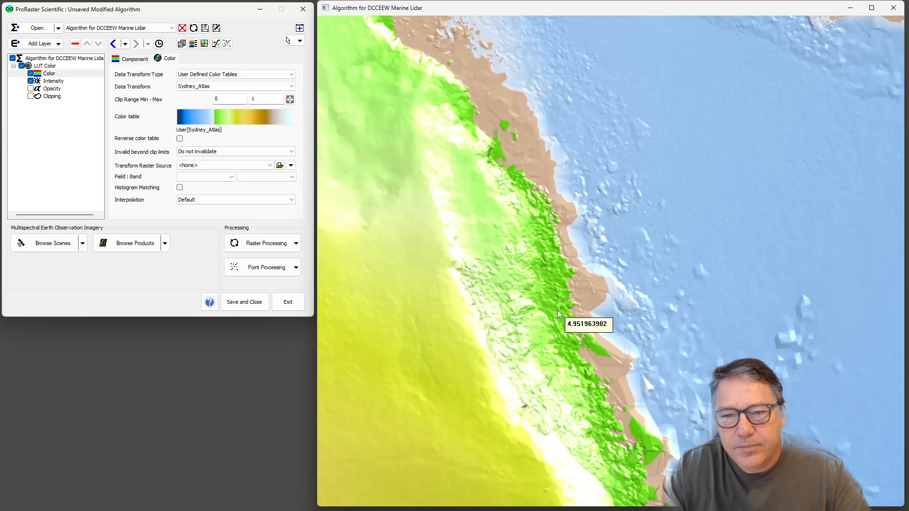
{"action": "scroll", "coordinate": [558, 311], "scroll_direction": "up", "scroll_amount": 3}
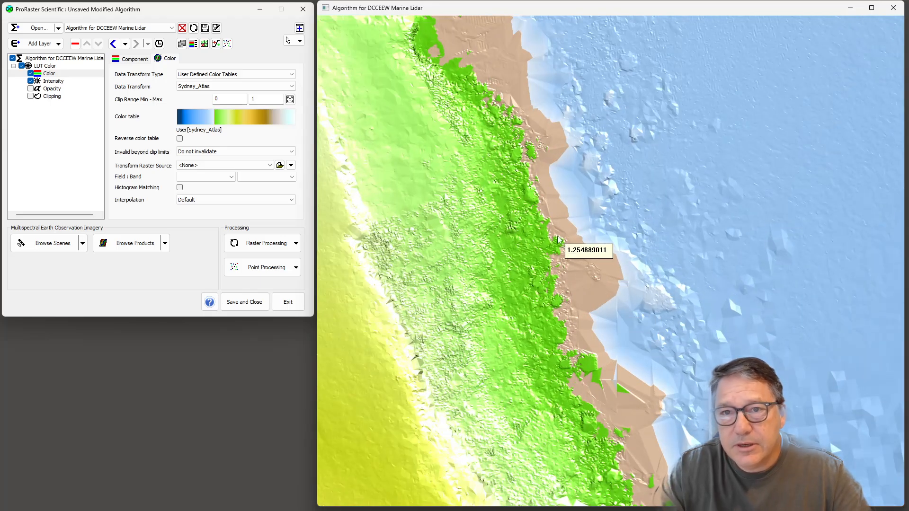
{"action": "scroll", "coordinate": [611, 259], "scroll_direction": "up", "scroll_amount": 3}
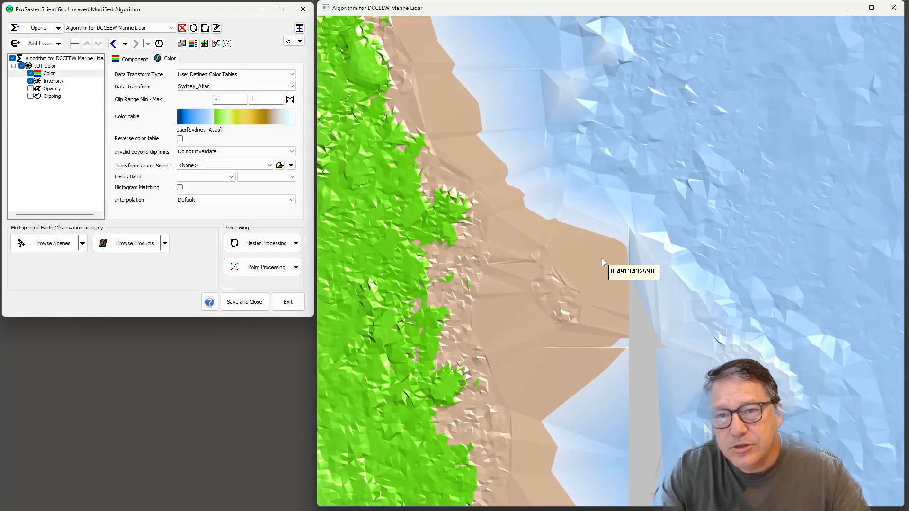
{"action": "scroll", "coordinate": [592, 265], "scroll_direction": "down", "scroll_amount": 8}
{"action": "scroll", "coordinate": [549, 177], "scroll_direction": "up", "scroll_amount": 4}
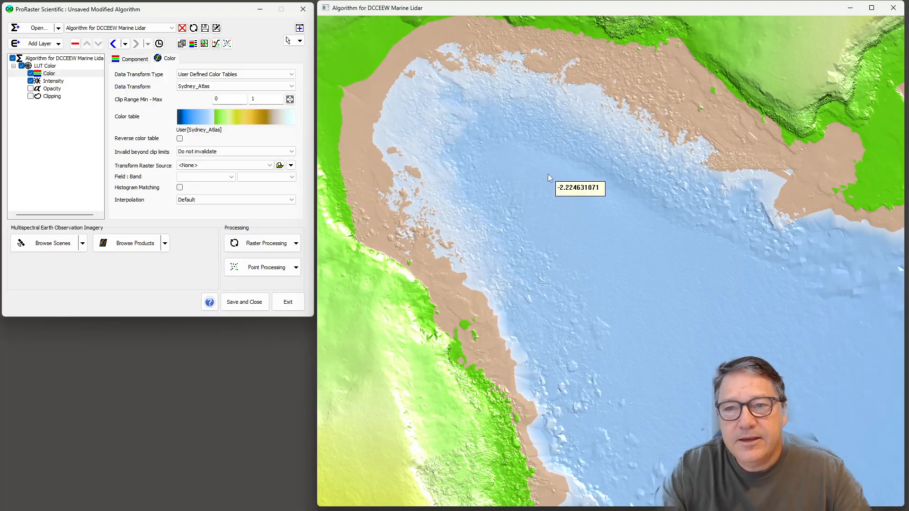
- Examine the cliffs, rock platforms and shallow seabed around the headland on the cove's northern side
{"action": "left_click_drag", "start_coordinate": [547, 174], "coordinate": [451, 325]}
{"action": "scroll", "coordinate": [667, 294], "scroll_direction": "up", "scroll_amount": 3}
{"action": "left_click_drag", "start_coordinate": [672, 298], "coordinate": [330, 495]}
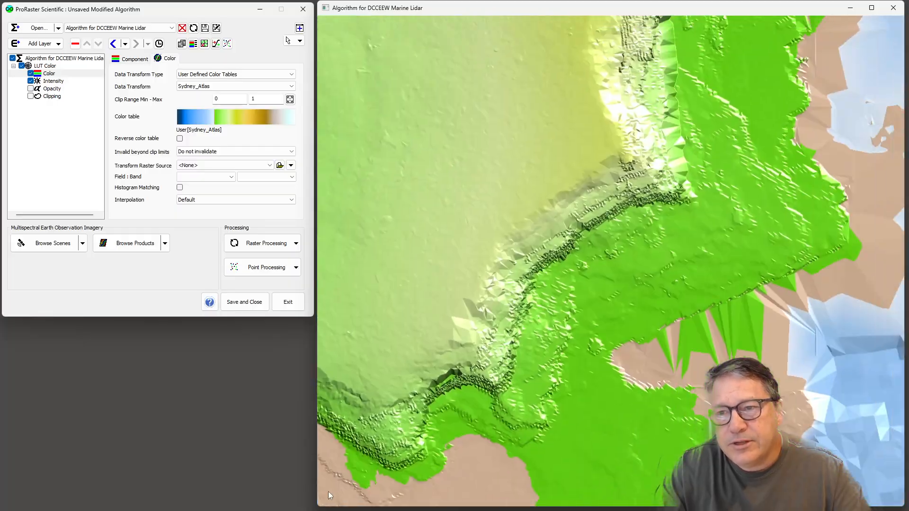
{"action": "scroll", "coordinate": [510, 366], "scroll_direction": "down", "scroll_amount": 4}
{"action": "left_click_drag", "start_coordinate": [510, 366], "coordinate": [552, 305]}
{"action": "scroll", "coordinate": [548, 257], "scroll_direction": "up", "scroll_amount": 3}
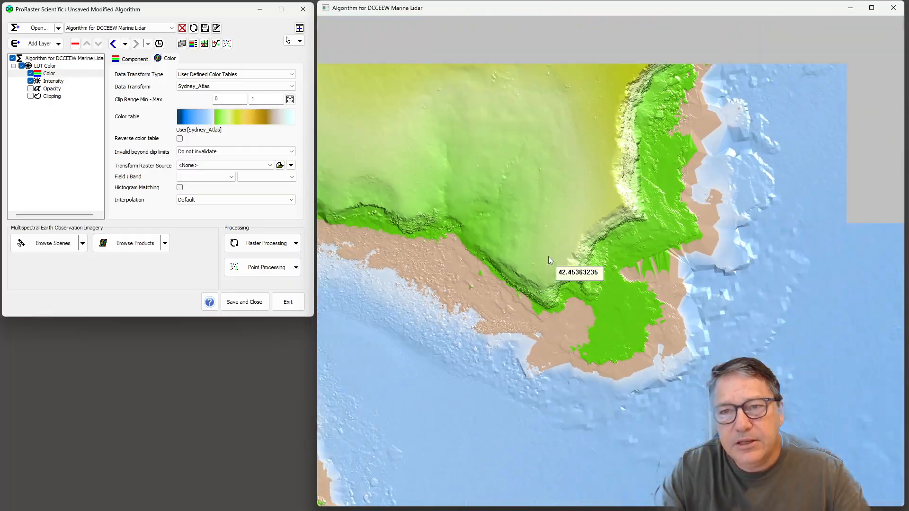
{"action": "scroll", "coordinate": [548, 256], "scroll_direction": "down", "scroll_amount": 2}
{"action": "left_click_drag", "start_coordinate": [588, 185], "coordinate": [513, 379]}
{"action": "scroll", "coordinate": [517, 357], "scroll_direction": "down", "scroll_amount": 1}
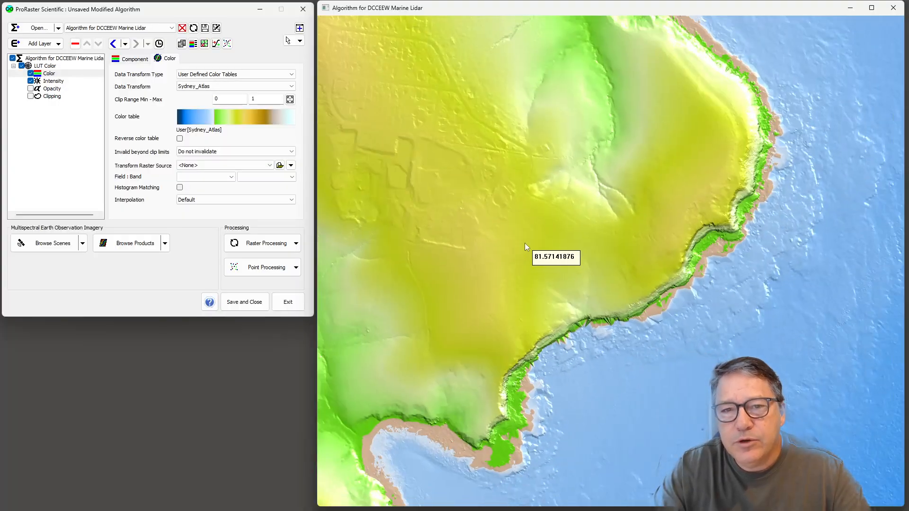
{"action": "mouse_move", "coordinate": [524, 243]}
{"action": "left_mouse_down"}
{"action": "mouse_move", "coordinate": [474, 343]}
{"action": "mouse_move", "coordinate": [445, 316]}
{"action": "mouse_move", "coordinate": [527, 260]}
{"action": "left_mouse_up"}
{"action": "scroll", "coordinate": [476, 344], "scroll_direction": "down", "scroll_amount": 2}
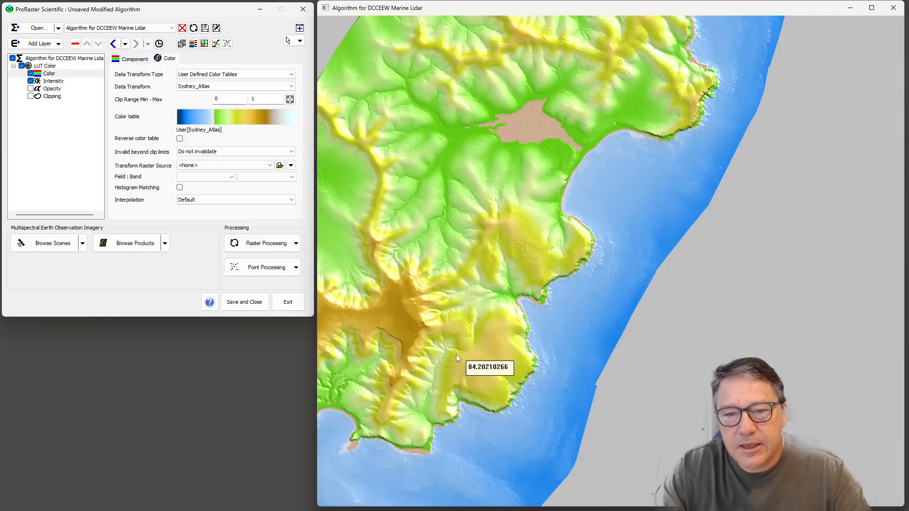
- Follow the coast north to the next large bay and inspect the elongated raised feature on its outer seabed
{"action": "left_click_drag", "start_coordinate": [426, 327], "coordinate": [482, 339]}
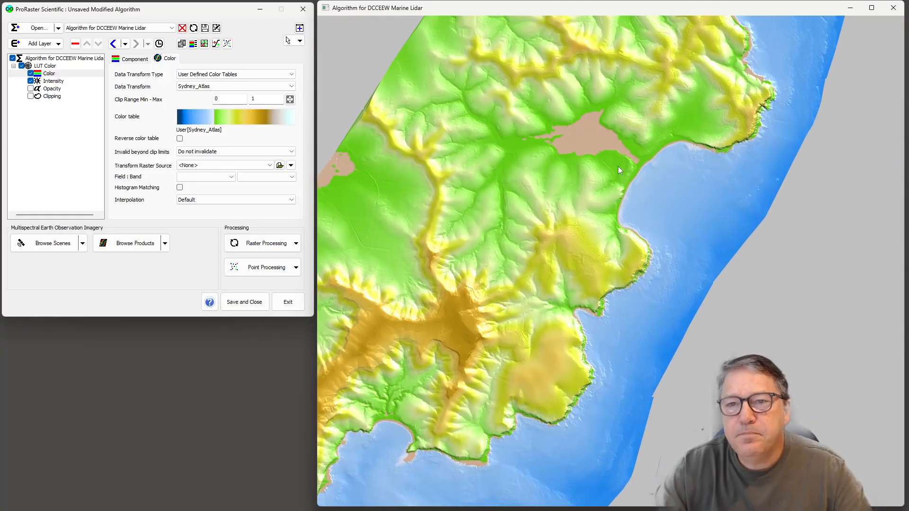
{"action": "left_click_drag", "start_coordinate": [617, 166], "coordinate": [508, 331]}
{"action": "left_click_drag", "start_coordinate": [566, 206], "coordinate": [488, 311]}
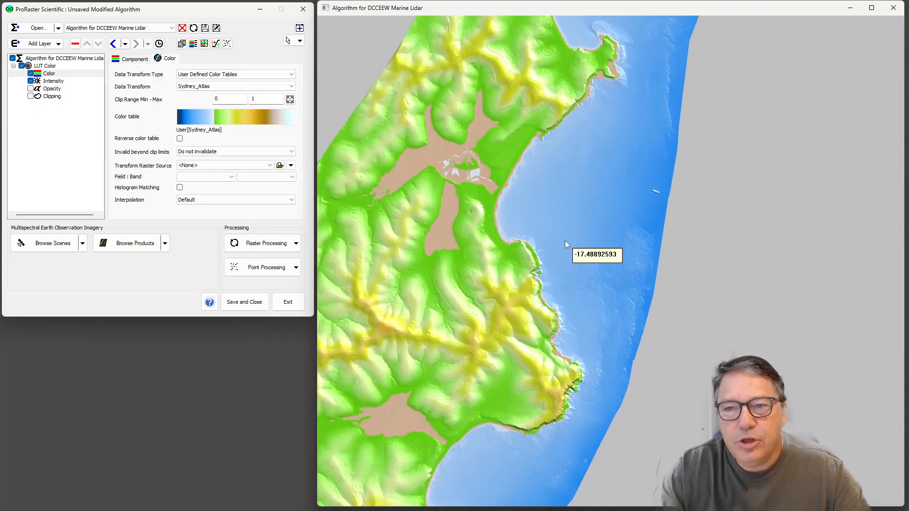
{"action": "left_click_drag", "start_coordinate": [596, 196], "coordinate": [549, 236]}
{"action": "scroll", "coordinate": [609, 231], "scroll_direction": "up", "scroll_amount": 10}
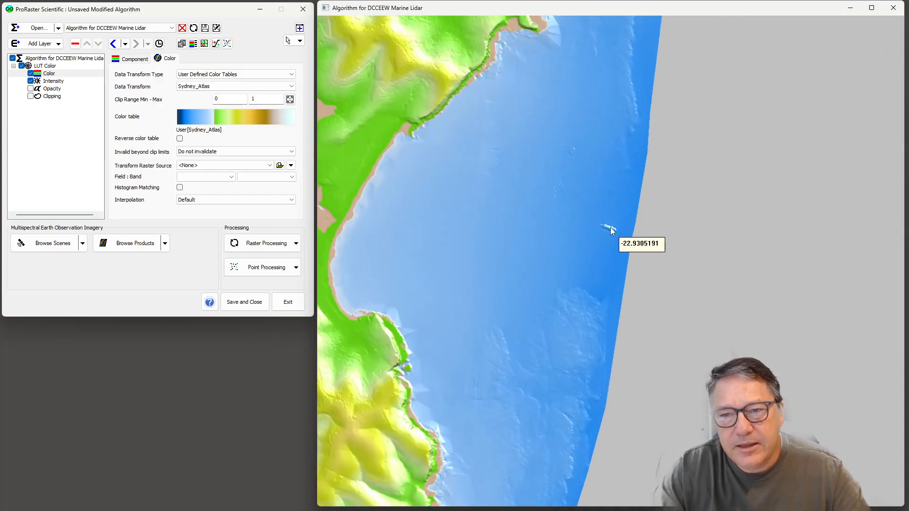
{"action": "scroll", "coordinate": [612, 232], "scroll_direction": "up", "scroll_amount": 2}
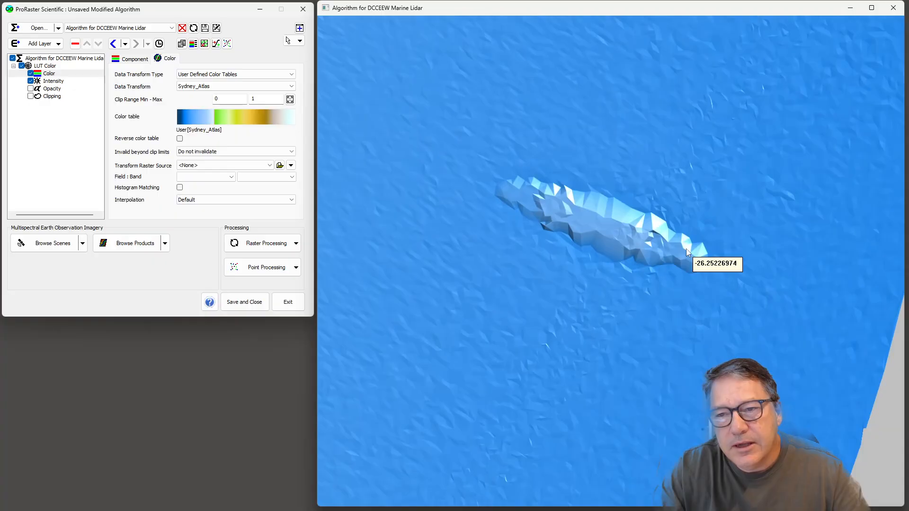
{"action": "scroll", "coordinate": [603, 241], "scroll_direction": "down", "scroll_amount": 12}
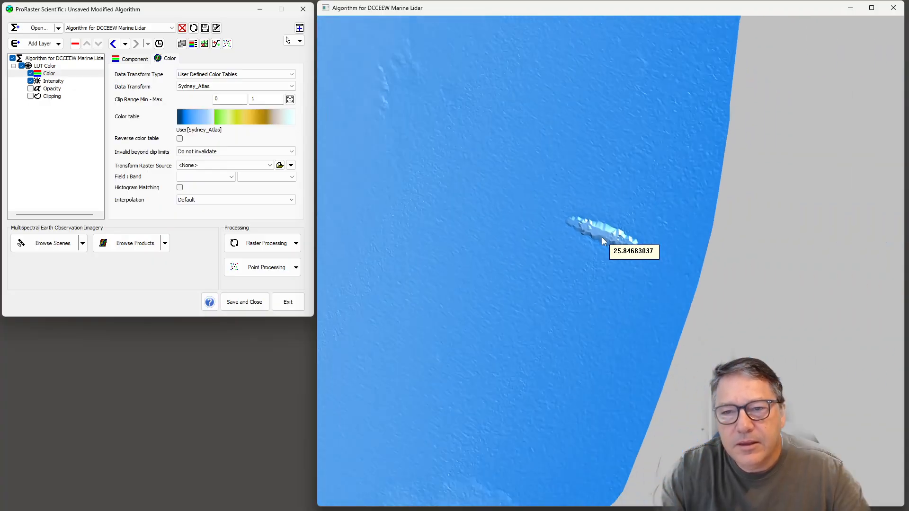
{"action": "scroll", "coordinate": [601, 237], "scroll_direction": "down", "scroll_amount": 1}
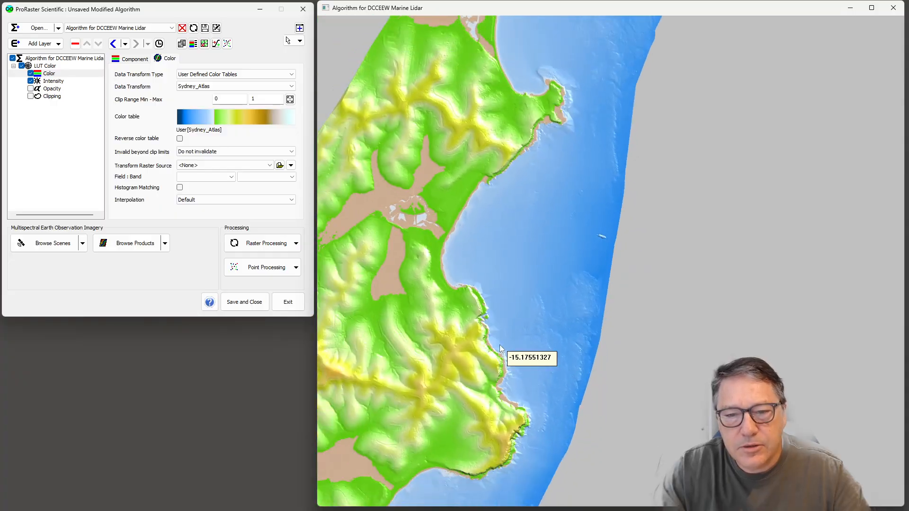
- Examine the land elevation and nearshore bathymetry southward along the coast to the waters off the inlet
{"action": "left_click_drag", "start_coordinate": [501, 342], "coordinate": [587, 192]}
{"action": "left_click_drag", "start_coordinate": [521, 293], "coordinate": [606, 244]}
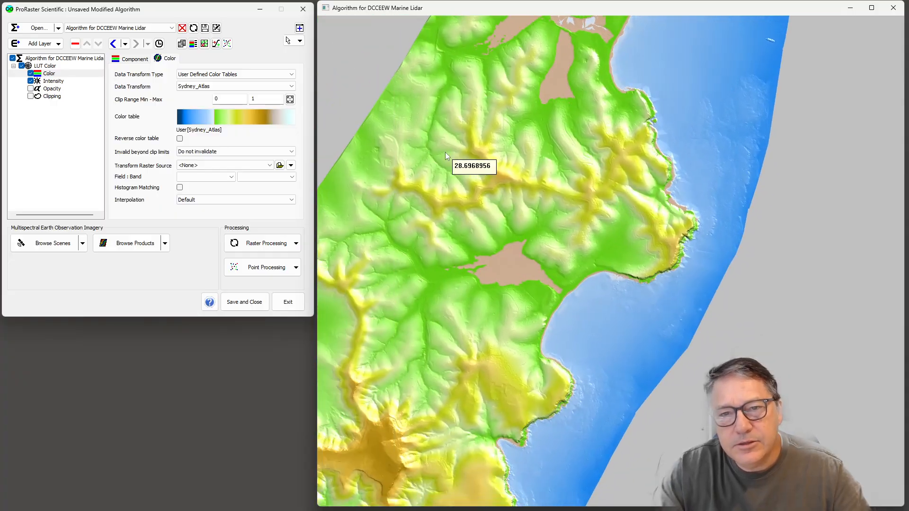
{"action": "scroll", "coordinate": [489, 361], "scroll_direction": "up", "scroll_amount": 2}
{"action": "left_click_drag", "start_coordinate": [487, 357], "coordinate": [520, 254]}
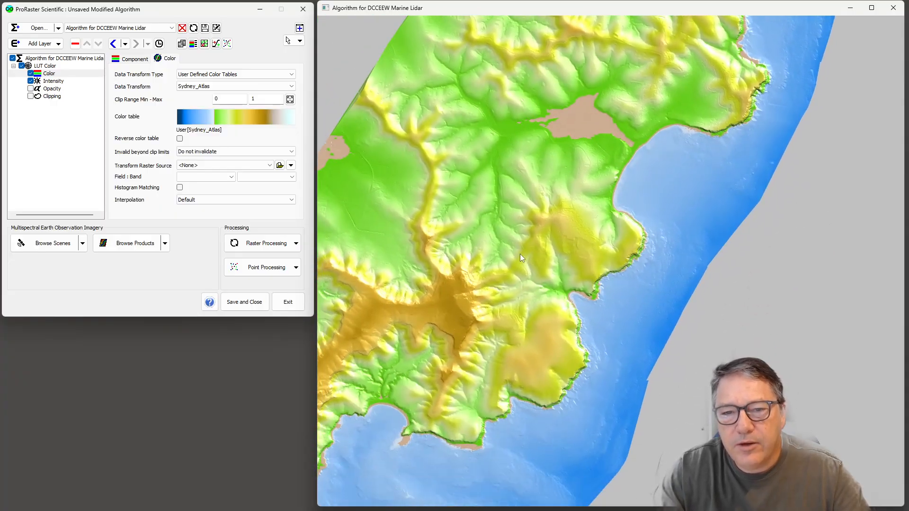
{"action": "left_click_drag", "start_coordinate": [454, 356], "coordinate": [553, 301]}
{"action": "left_click_drag", "start_coordinate": [497, 445], "coordinate": [620, 325]}
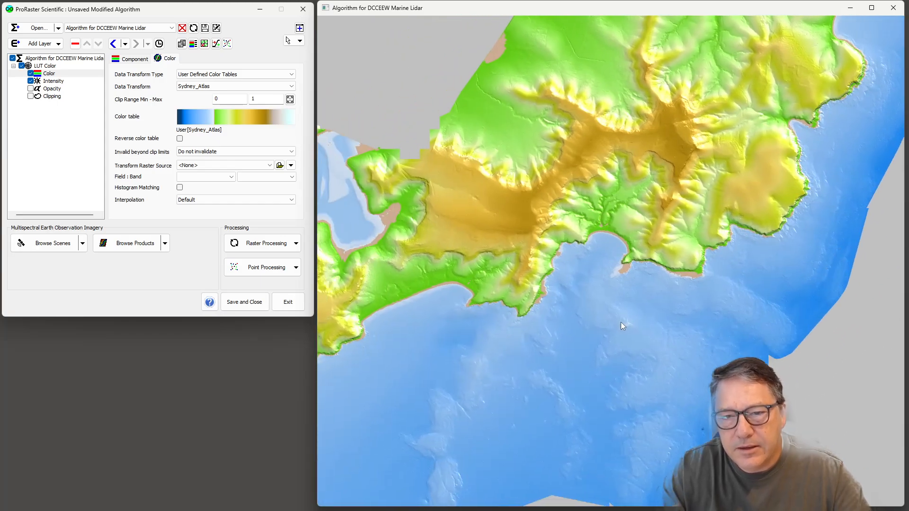
{"action": "left_click_drag", "start_coordinate": [507, 370], "coordinate": [552, 323]}
- Inspect the depth of the shallow reef south of the small beach, then review the full coastal grid
{"action": "scroll", "coordinate": [668, 280], "scroll_direction": "up", "scroll_amount": 2}
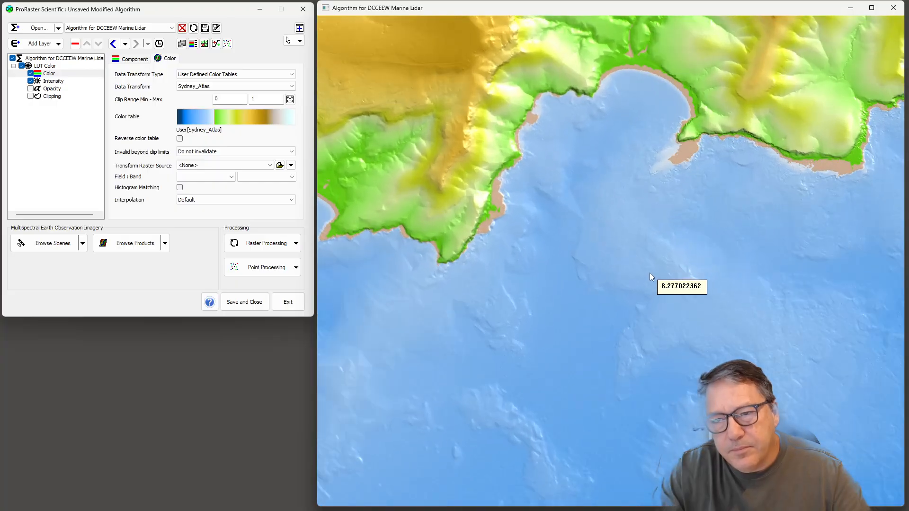
{"action": "left_click_drag", "start_coordinate": [683, 263], "coordinate": [598, 284]}
{"action": "scroll", "coordinate": [615, 294], "scroll_direction": "up", "scroll_amount": 1}
{"action": "scroll", "coordinate": [615, 294], "scroll_direction": "up", "scroll_amount": 2}
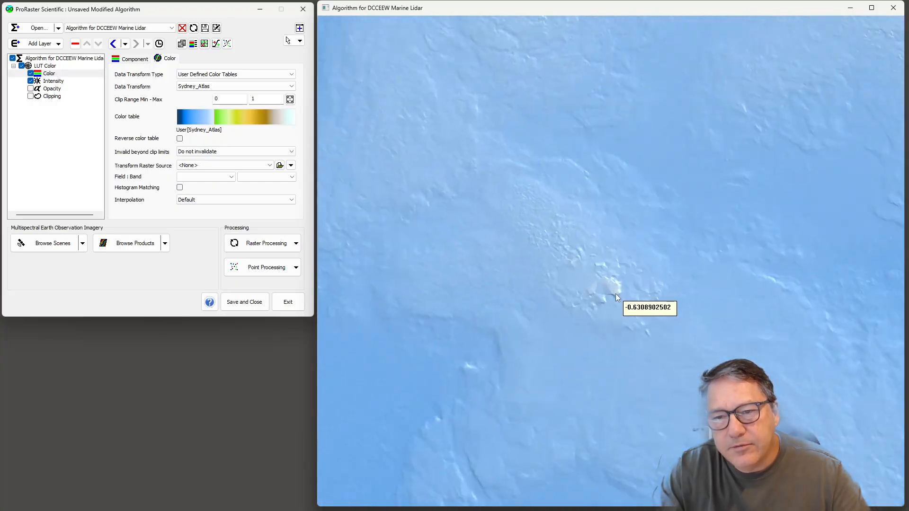
{"action": "scroll", "coordinate": [594, 286], "scroll_direction": "down", "scroll_amount": 6}
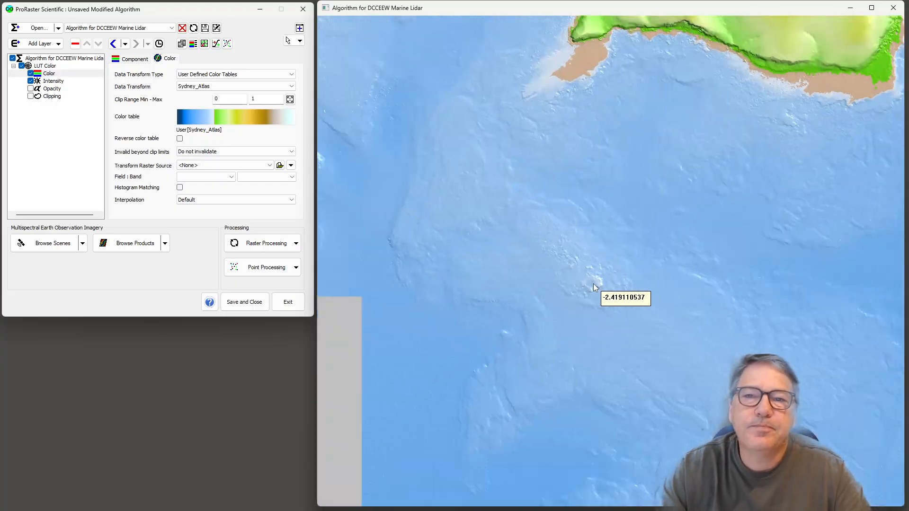
{"action": "scroll", "coordinate": [587, 291], "scroll_direction": "down", "scroll_amount": 5}
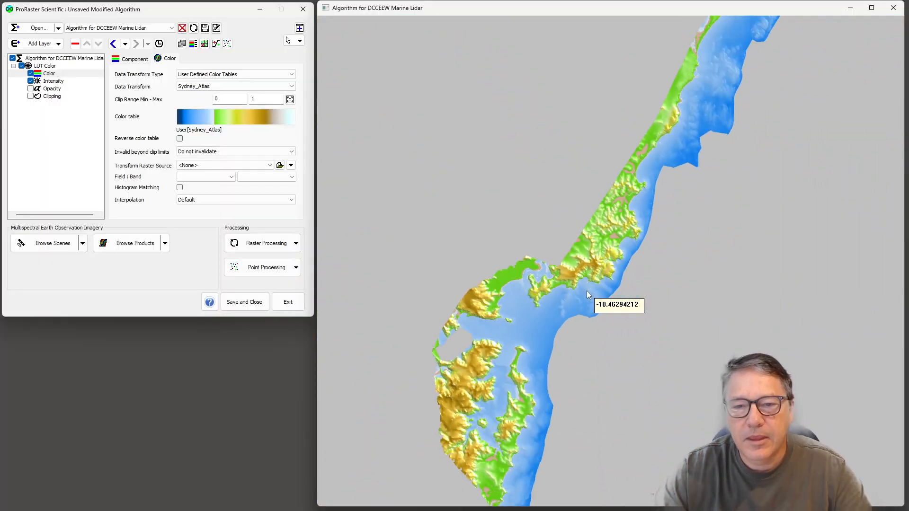
{"action": "scroll", "coordinate": [586, 290], "scroll_direction": "down", "scroll_amount": 3}
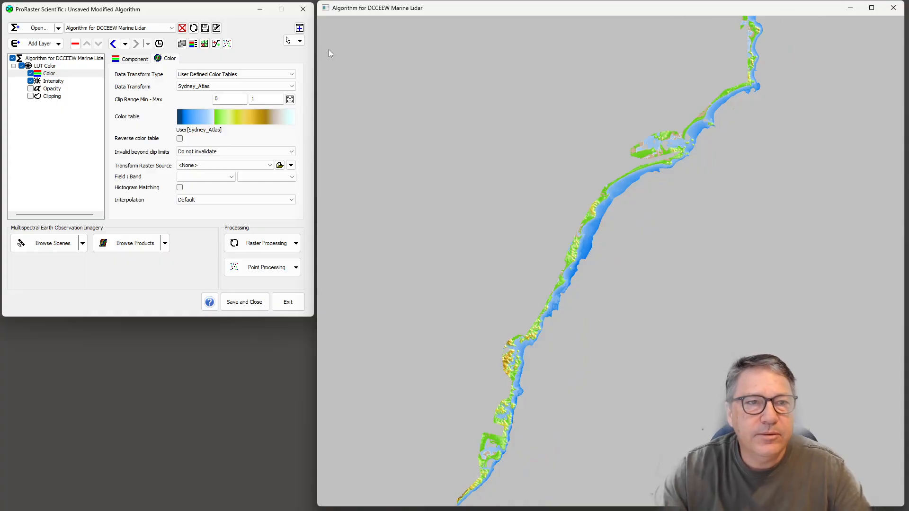
- Unload both open DCCEEW Marine Lidar algorithms without saving their changes
{"action": "left_click", "coordinate": [182, 28]}
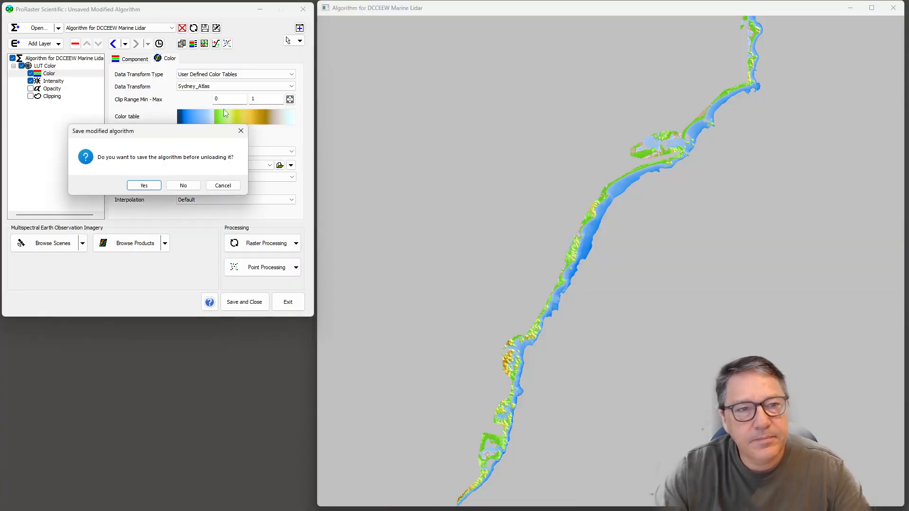
{"action": "left_click", "coordinate": [184, 186]}
{"action": "left_click", "coordinate": [182, 28]}
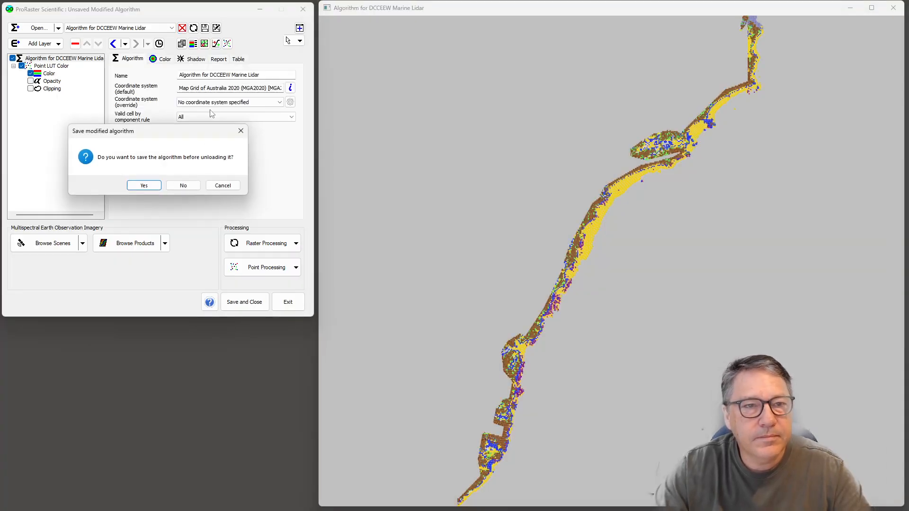
{"action": "left_click", "coordinate": [183, 185]}
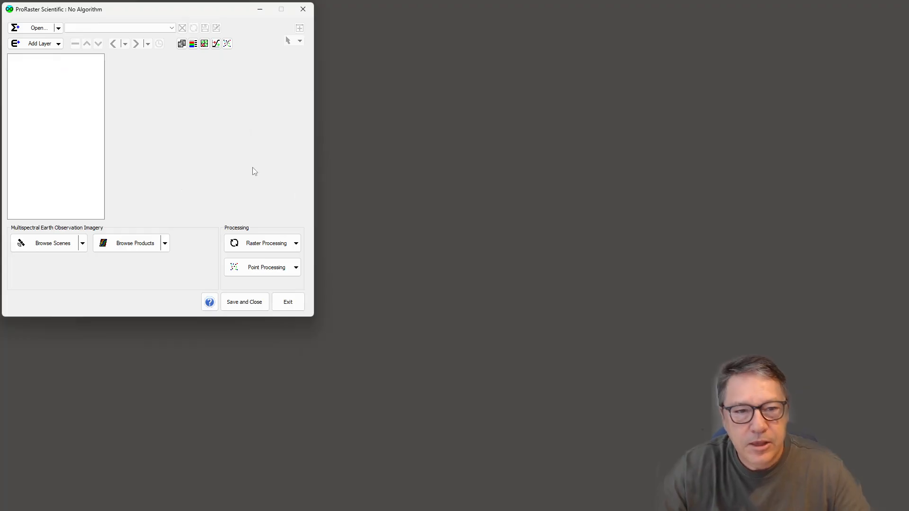
- Open the LiDAR LAS/LAZ import tool and move its dialog clear of the main window
{"action": "left_click", "coordinate": [296, 268]}
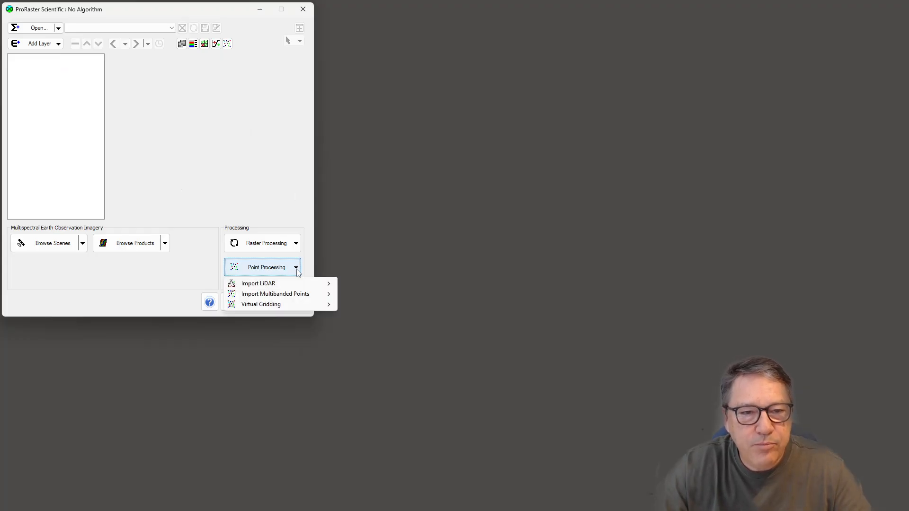
{"action": "mouse_move", "coordinate": [291, 287]}
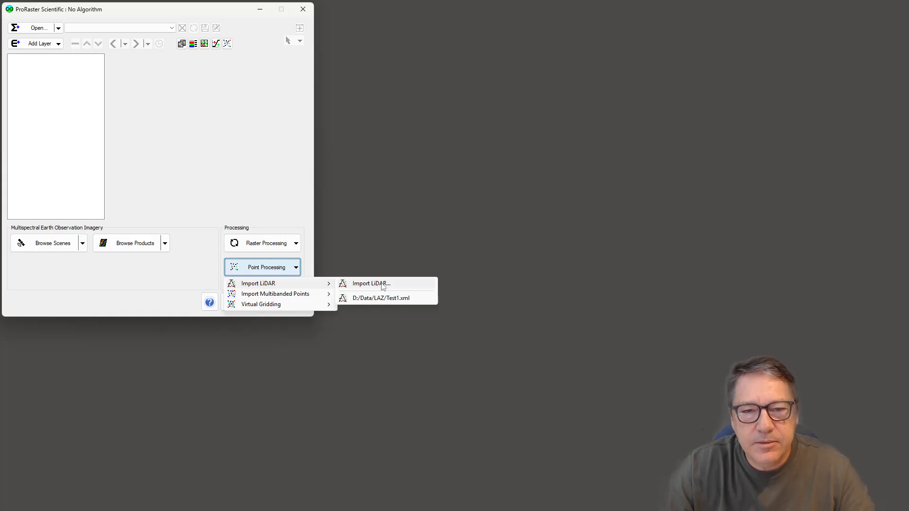
{"action": "left_click", "coordinate": [379, 284]}
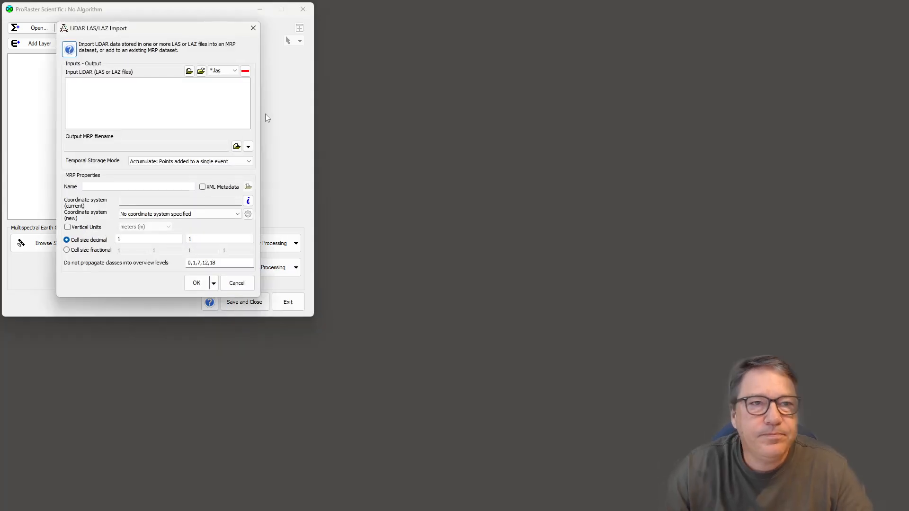
{"action": "left_click_drag", "start_coordinate": [127, 30], "coordinate": [436, 66]}
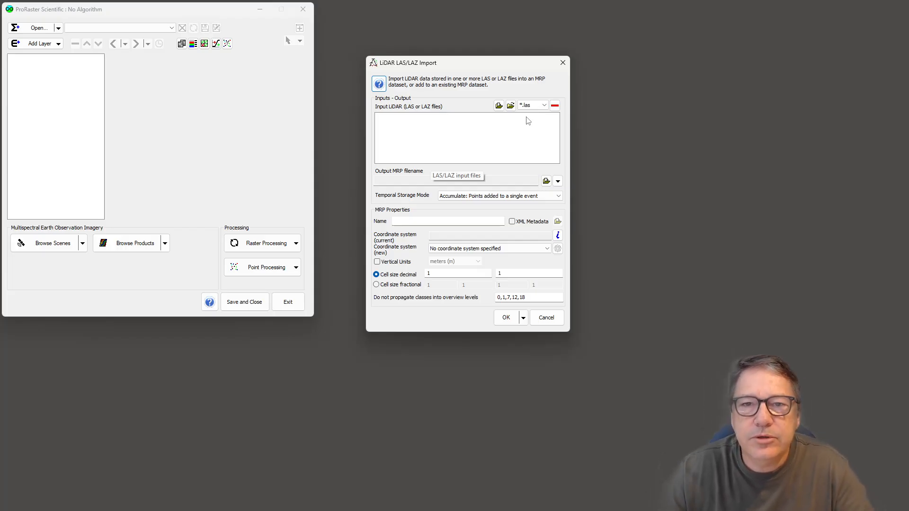
{"action": "left_click", "coordinate": [499, 106]}
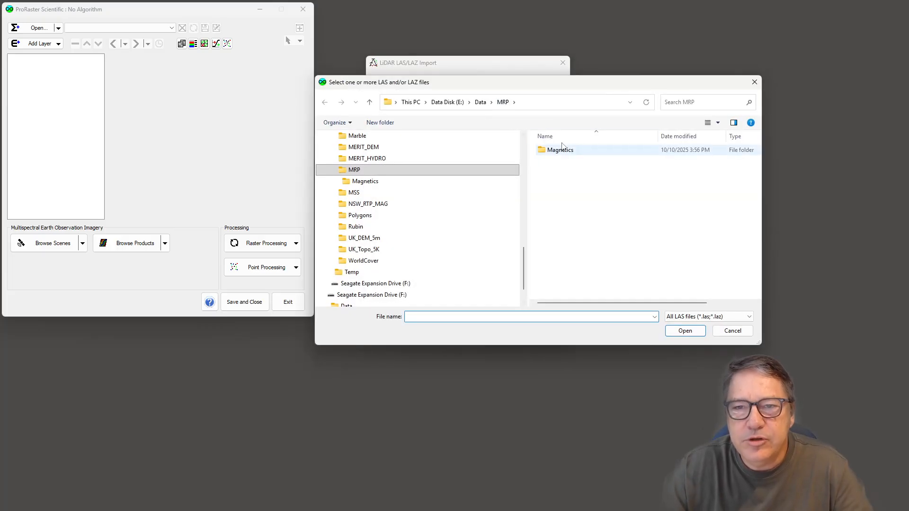
{"action": "scroll", "coordinate": [383, 178], "scroll_direction": "up", "scroll_amount": 10}
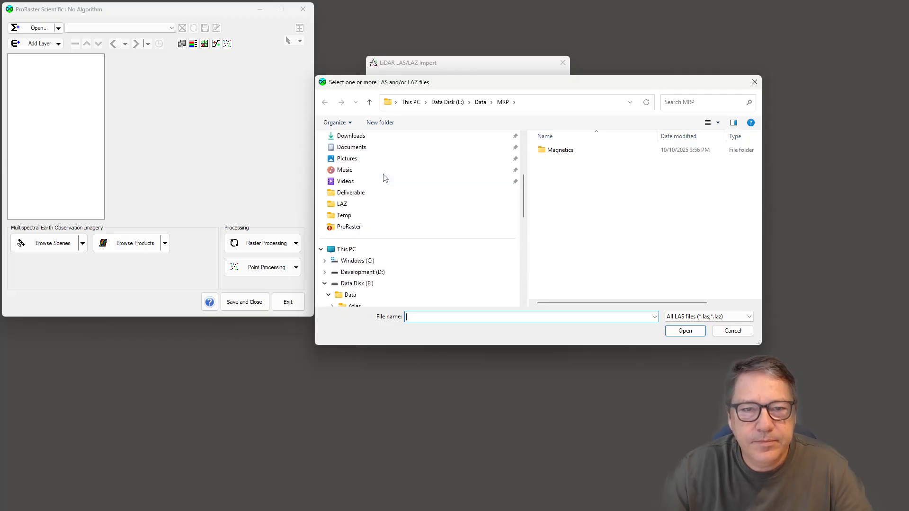
{"action": "scroll", "coordinate": [374, 209], "scroll_direction": "down", "scroll_amount": 3}
{"action": "left_click", "coordinate": [372, 210]}
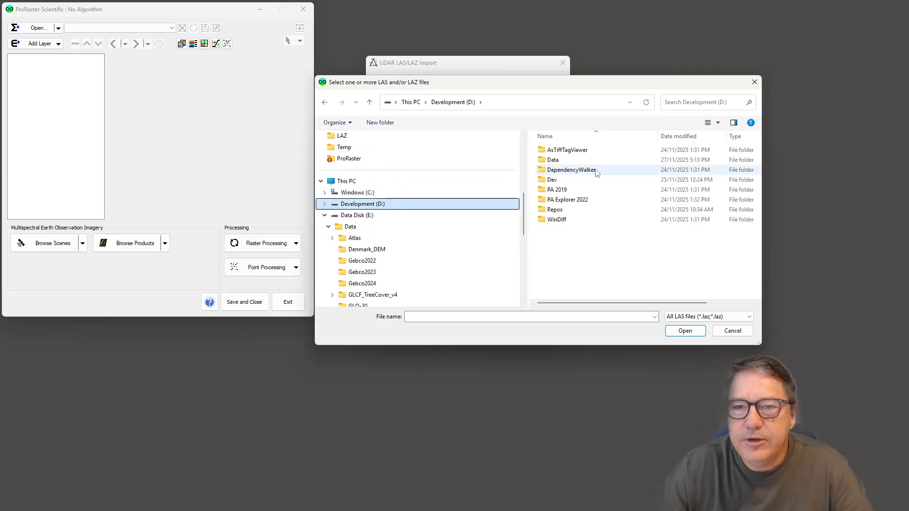
{"action": "double_click", "coordinate": [564, 160]}
{"action": "scroll", "coordinate": [574, 217], "scroll_direction": "down", "scroll_amount": 4}
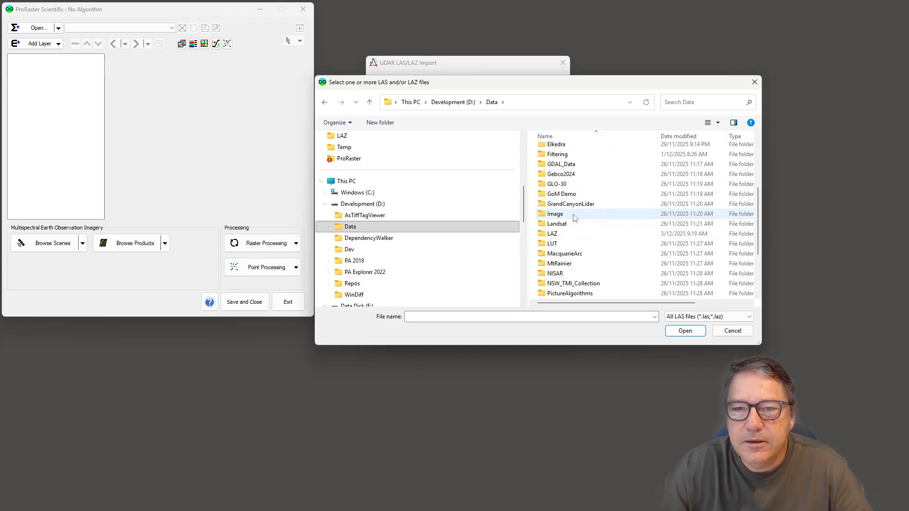
{"action": "double_click", "coordinate": [556, 233]}
{"action": "double_click", "coordinate": [554, 150]}
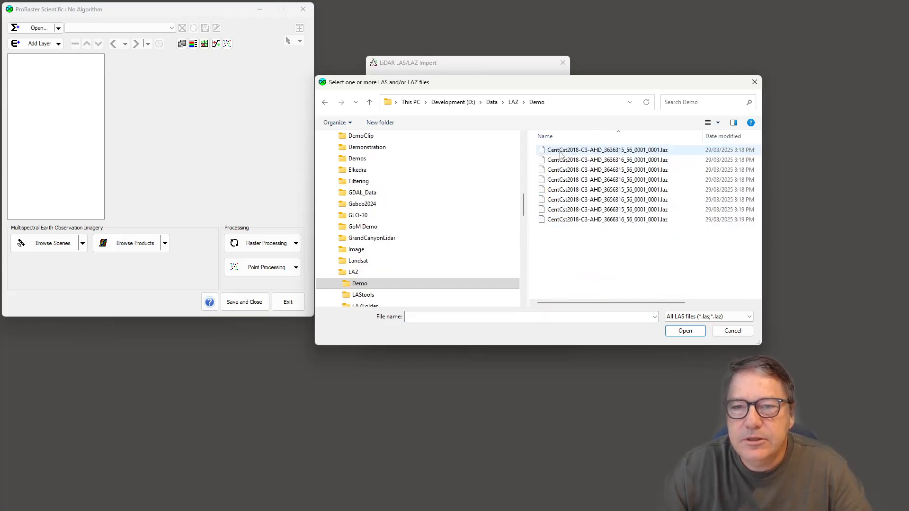
{"action": "left_click", "coordinate": [598, 150]}
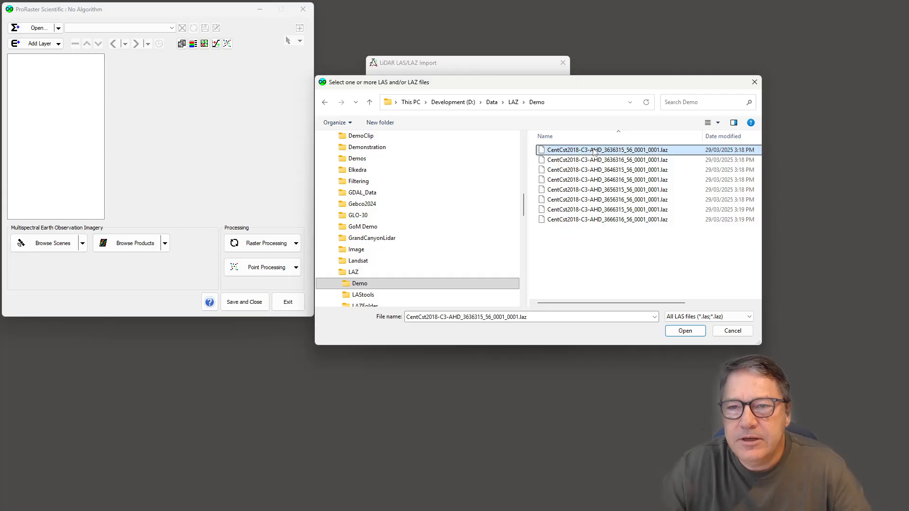
{"action": "left_click", "coordinate": [611, 180], "text": "shift"}
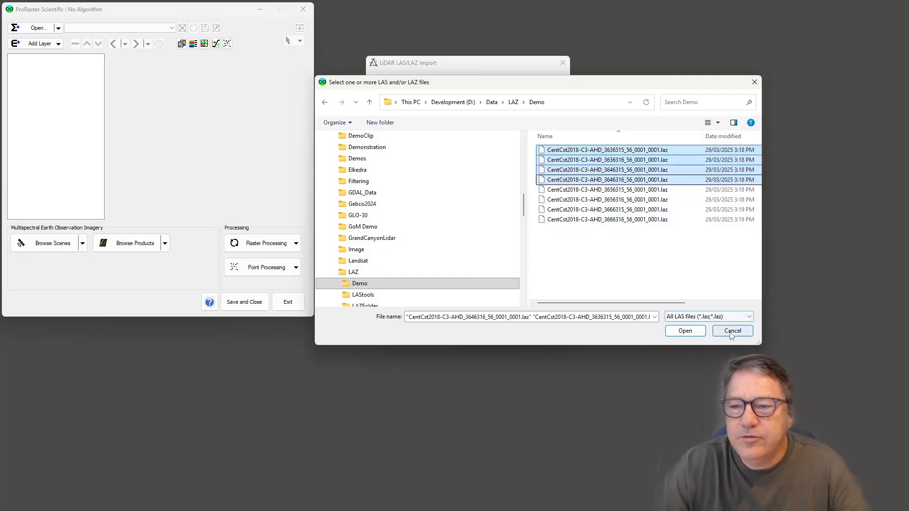
{"action": "left_click", "coordinate": [685, 330]}
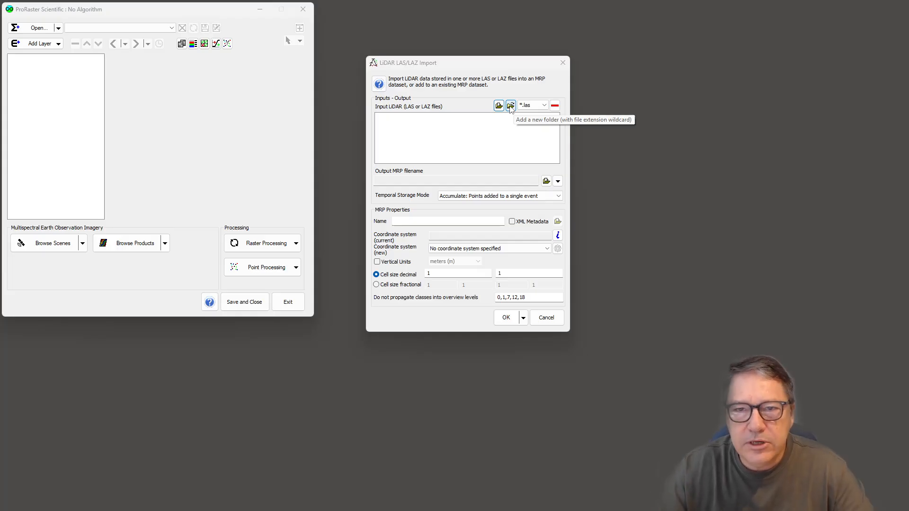
- Add the D:\Data\LAZ\Demo folder as lidar input with the *.laz wildcard, then remove all input files
{"action": "left_click", "coordinate": [546, 105]}
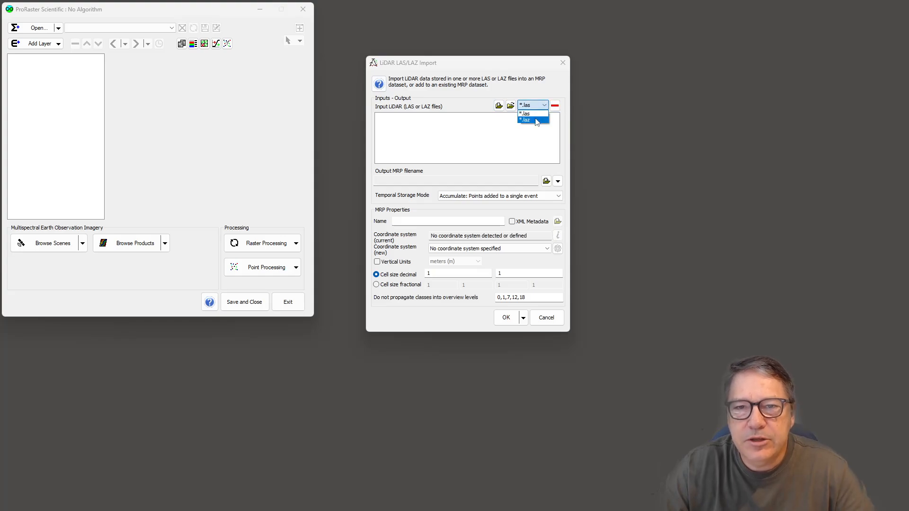
{"action": "left_click", "coordinate": [535, 121]}
{"action": "left_click", "coordinate": [510, 105]}
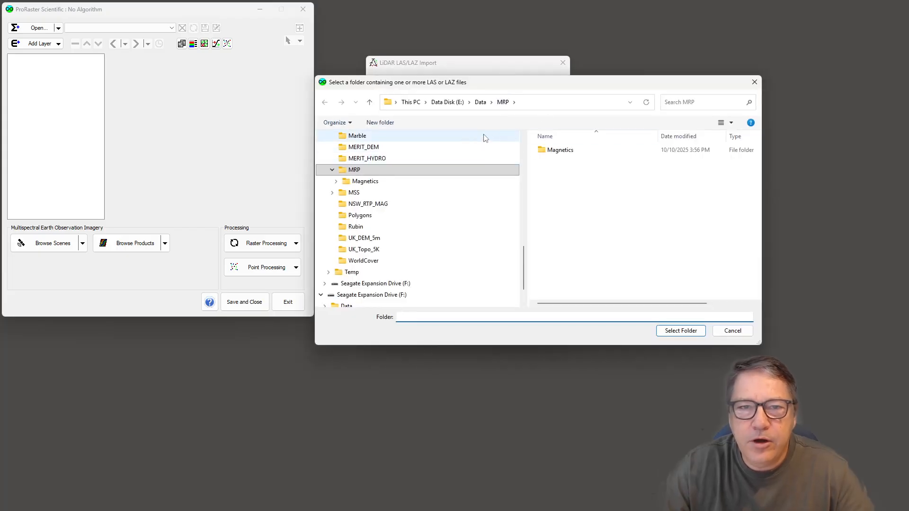
{"action": "scroll", "coordinate": [436, 158], "scroll_direction": "up", "scroll_amount": 8}
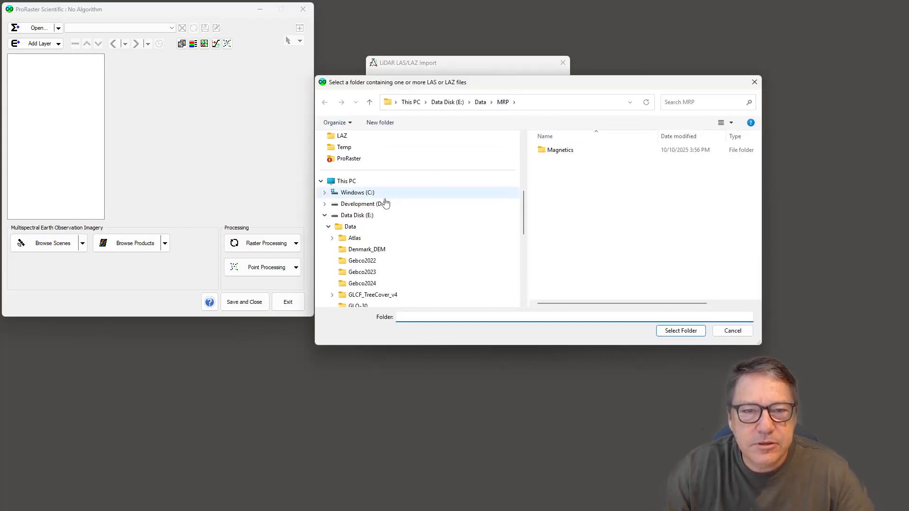
{"action": "left_click", "coordinate": [384, 203]}
{"action": "double_click", "coordinate": [552, 159]}
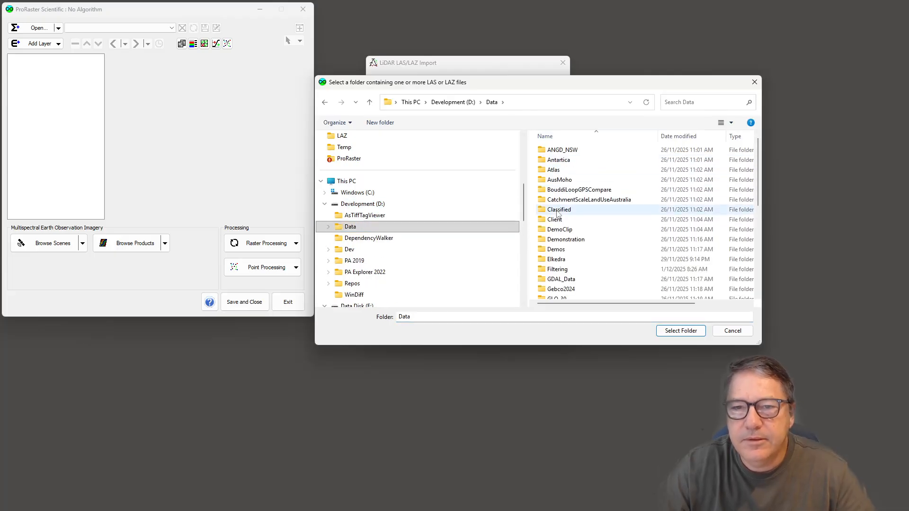
{"action": "scroll", "coordinate": [566, 249], "scroll_direction": "down", "scroll_amount": 2}
{"action": "scroll", "coordinate": [567, 250], "scroll_direction": "down", "scroll_amount": 1}
{"action": "double_click", "coordinate": [553, 294]}
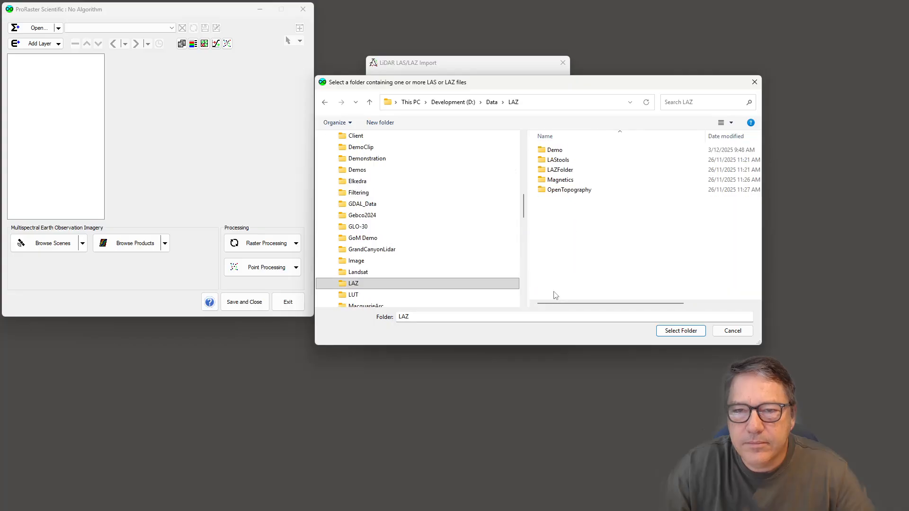
{"action": "double_click", "coordinate": [555, 150]}
{"action": "left_click", "coordinate": [681, 331]}
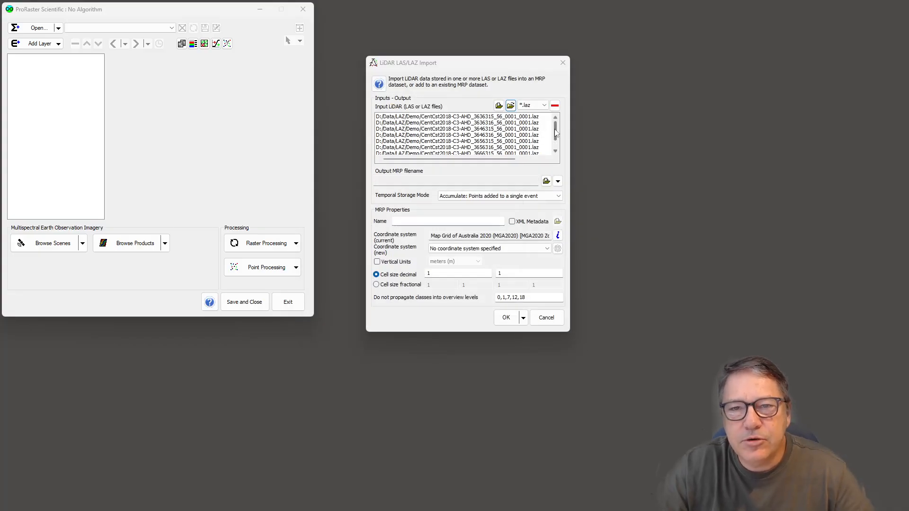
{"action": "mouse_move", "coordinate": [555, 129]}
{"action": "left_mouse_down"}
{"action": "mouse_move", "coordinate": [556, 143]}
{"action": "mouse_move", "coordinate": [555, 120]}
{"action": "left_mouse_up"}
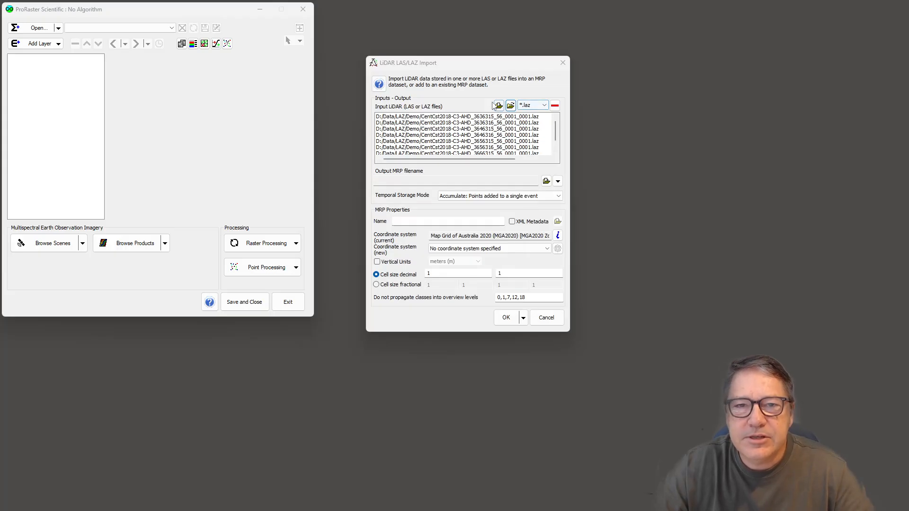
{"action": "left_click", "coordinate": [555, 106]}
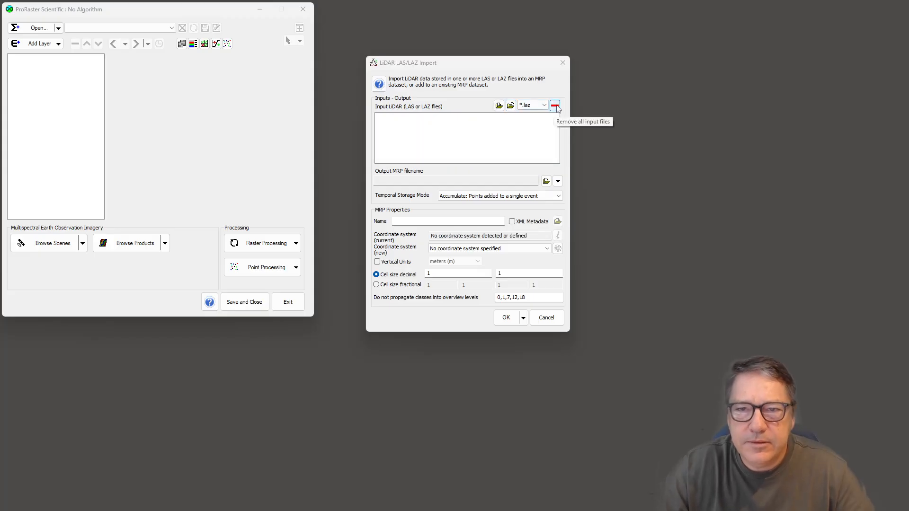
- Add the four CentCst2018-C3-AHD LAZ tiles 3636315, 3636316, 3646315 and 3646316 from the Demo folder as import inputs
{"action": "left_click", "coordinate": [499, 106]}
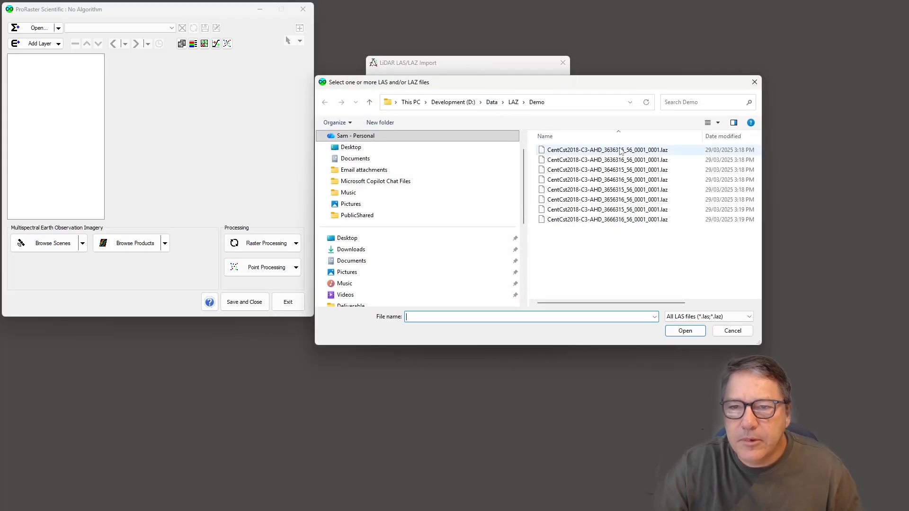
{"action": "left_click", "coordinate": [625, 151]}
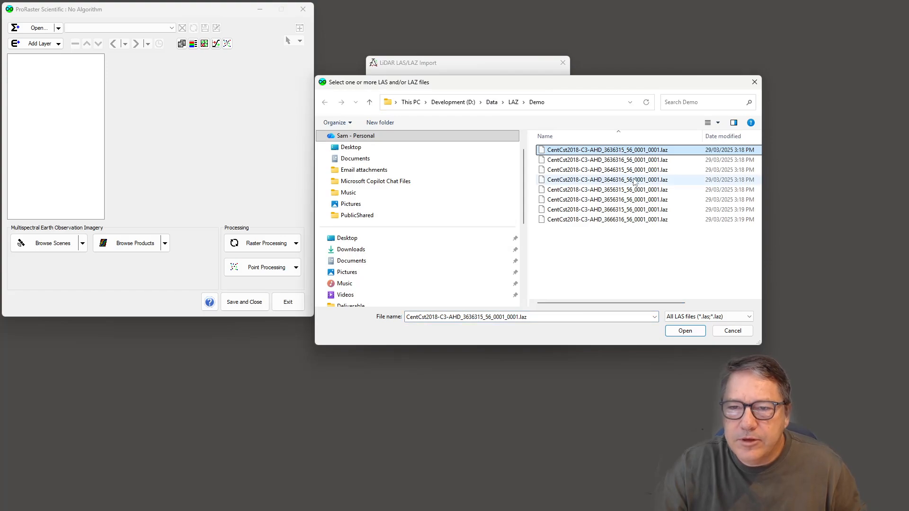
{"action": "left_click", "coordinate": [618, 182], "text": "shift"}
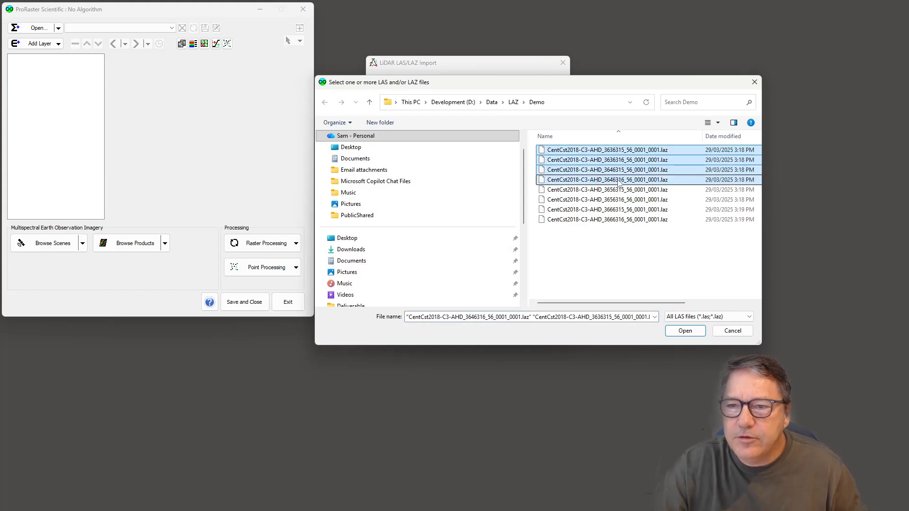
{"action": "left_click", "coordinate": [685, 331]}
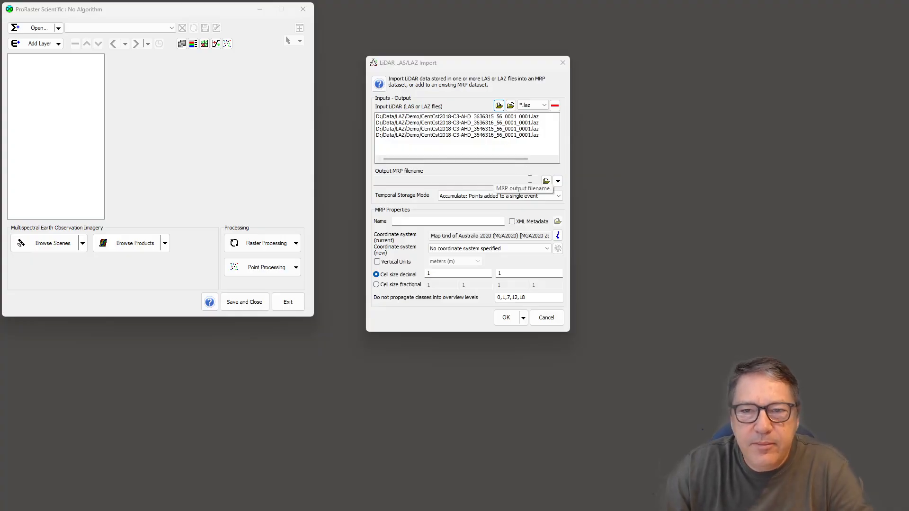
- Set the output MRP file to Demo in the D:\Data\LAZ\Demo folder
{"action": "left_click", "coordinate": [546, 182]}
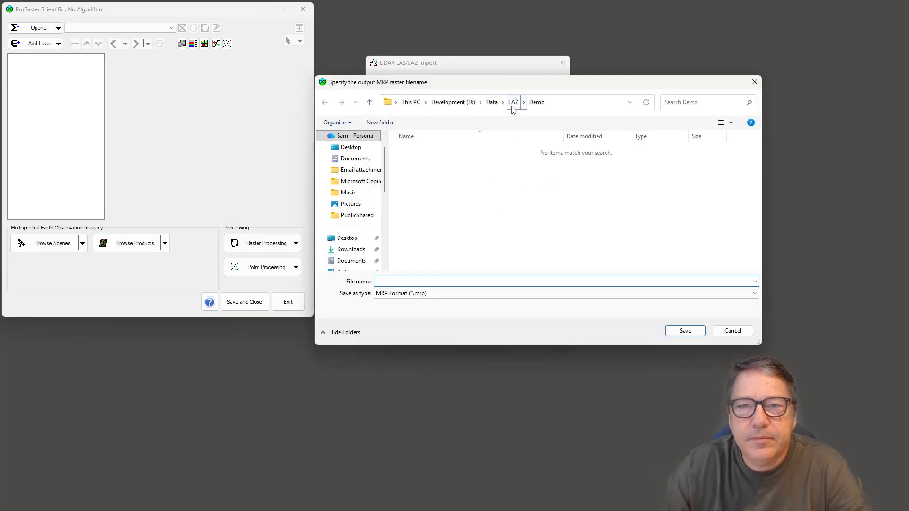
{"action": "left_click", "coordinate": [540, 105]}
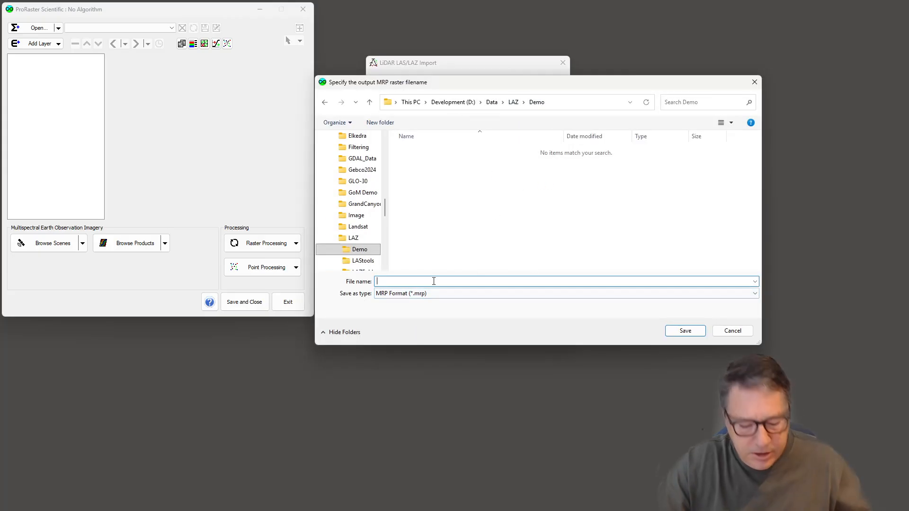
{"action": "type", "text": "TYe"}
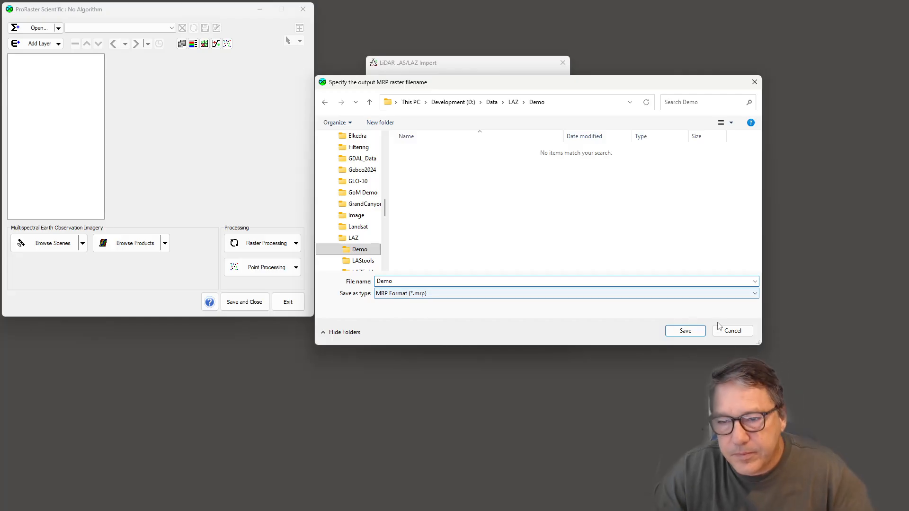
{"action": "left_click", "coordinate": [685, 330]}
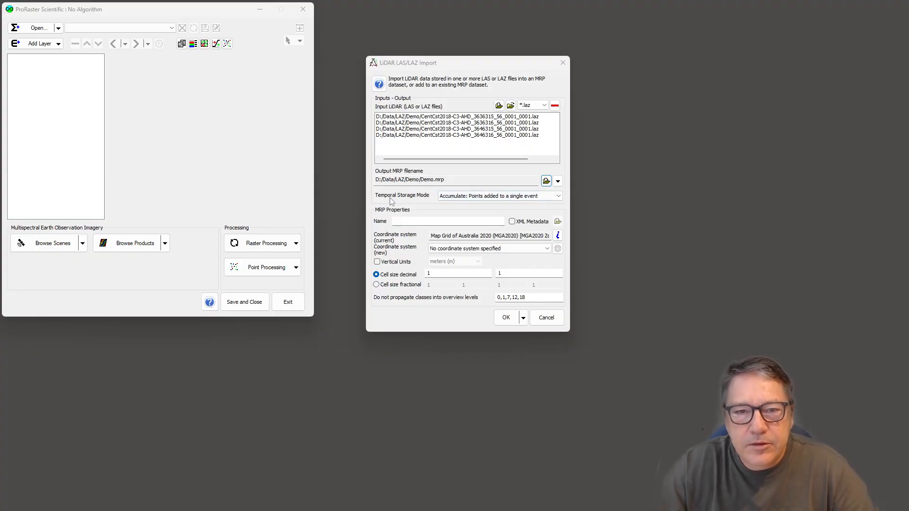
- Keep the temporal storage mode on Accumulate and name the MRP dataset "Central Coast Marine Lidar"
{"action": "left_click", "coordinate": [468, 198]}
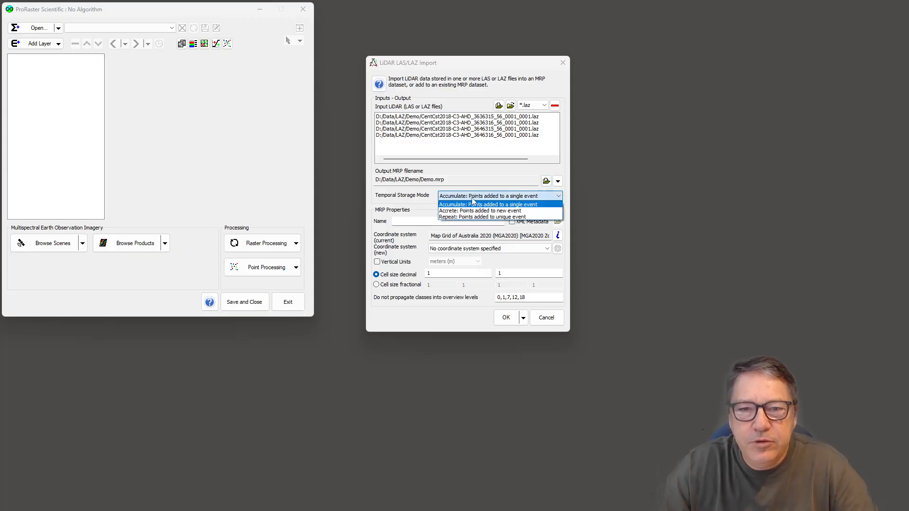
{"action": "left_click", "coordinate": [472, 199]}
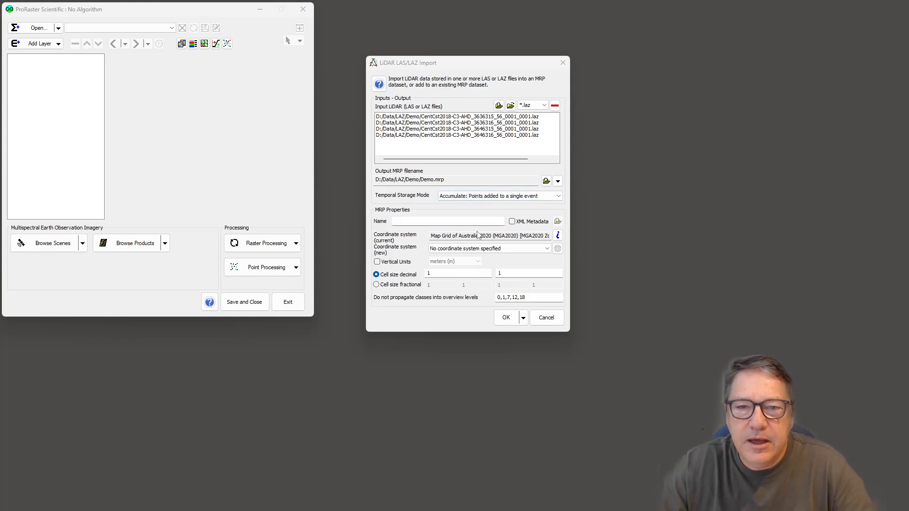
{"action": "left_click", "coordinate": [426, 221]}
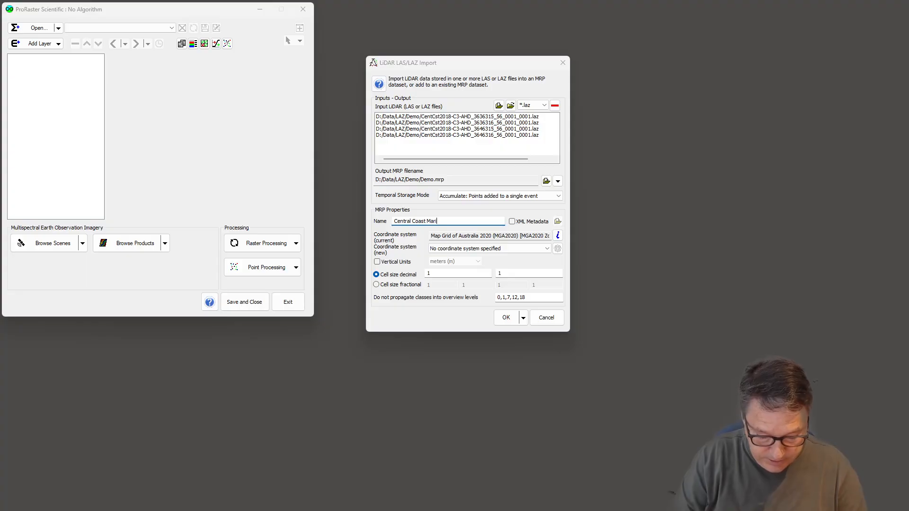
{"action": "type", "text": "dar"}
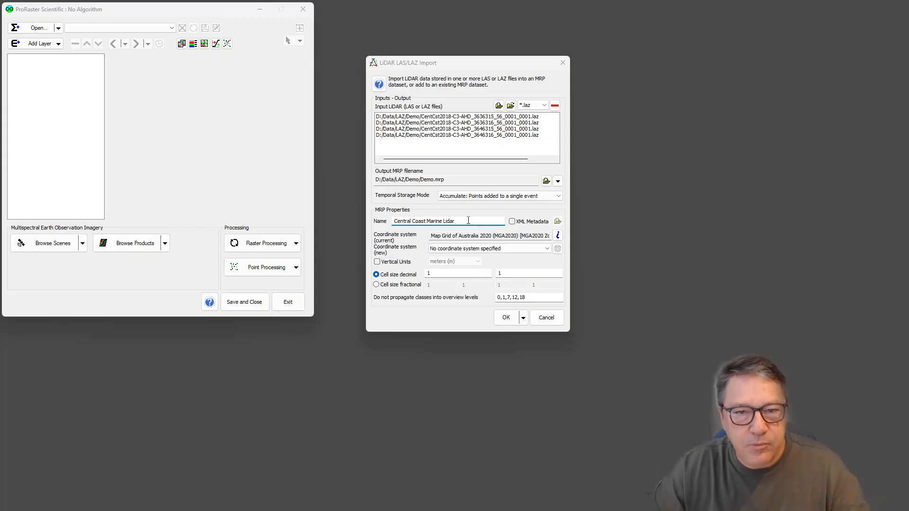
- Try attaching an XML metadata file from the D:\Data\LAZ folder, then turn the XML metadata option off
{"action": "left_click", "coordinate": [512, 222]}
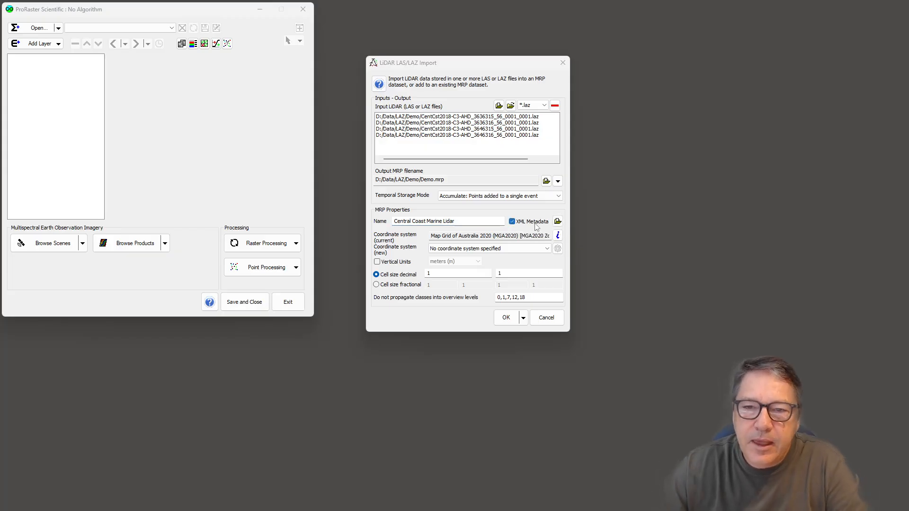
{"action": "left_click", "coordinate": [558, 222]}
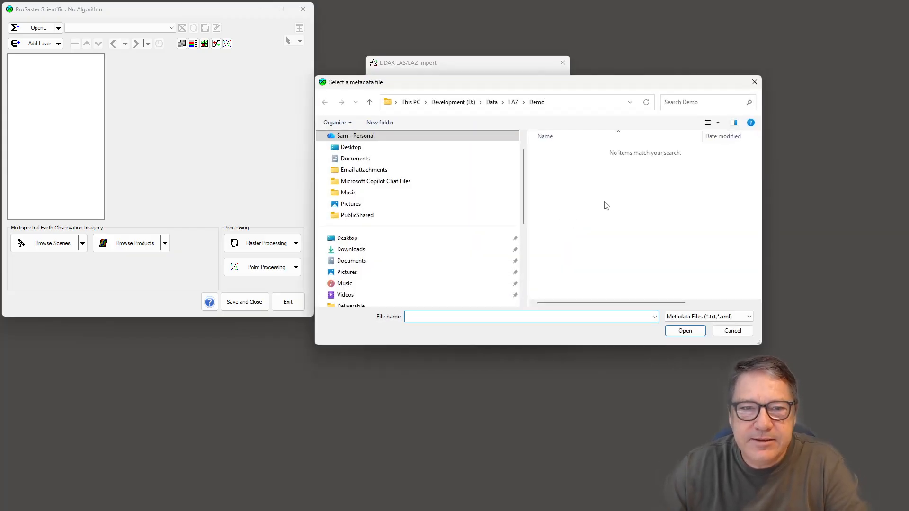
{"action": "left_click", "coordinate": [369, 102]}
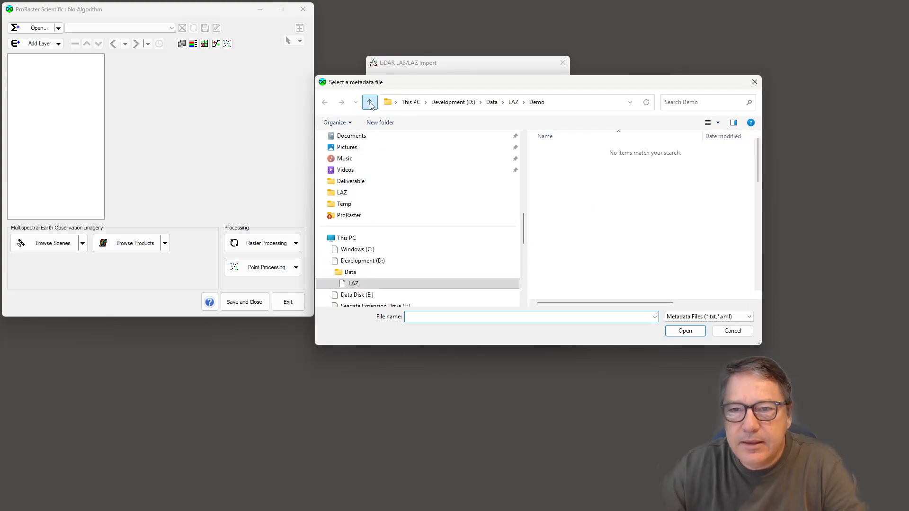
{"action": "left_click_drag", "start_coordinate": [544, 86], "coordinate": [449, 81]}
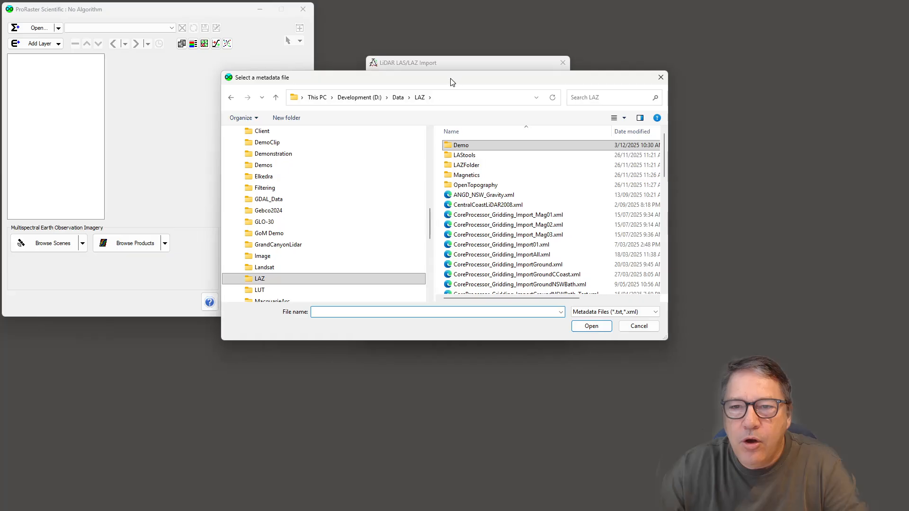
{"action": "left_click", "coordinate": [501, 216]}
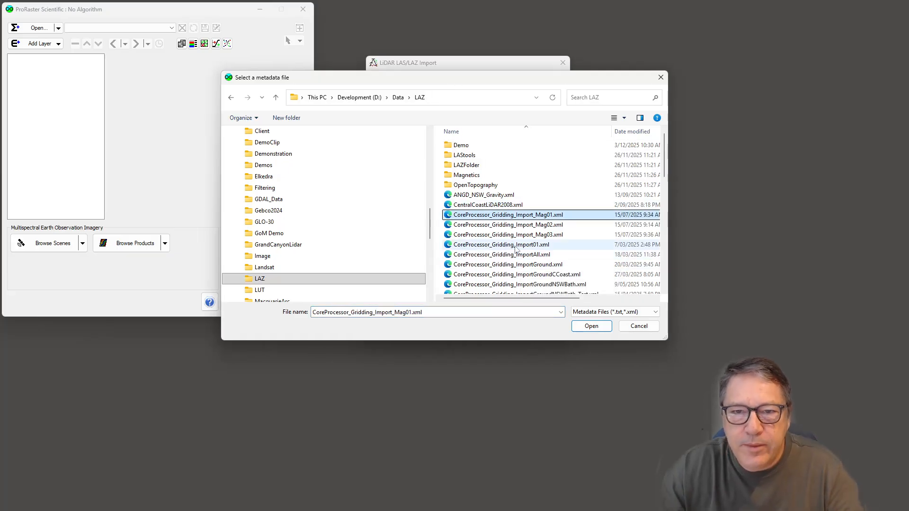
{"action": "scroll", "coordinate": [518, 251], "scroll_direction": "down", "scroll_amount": 5}
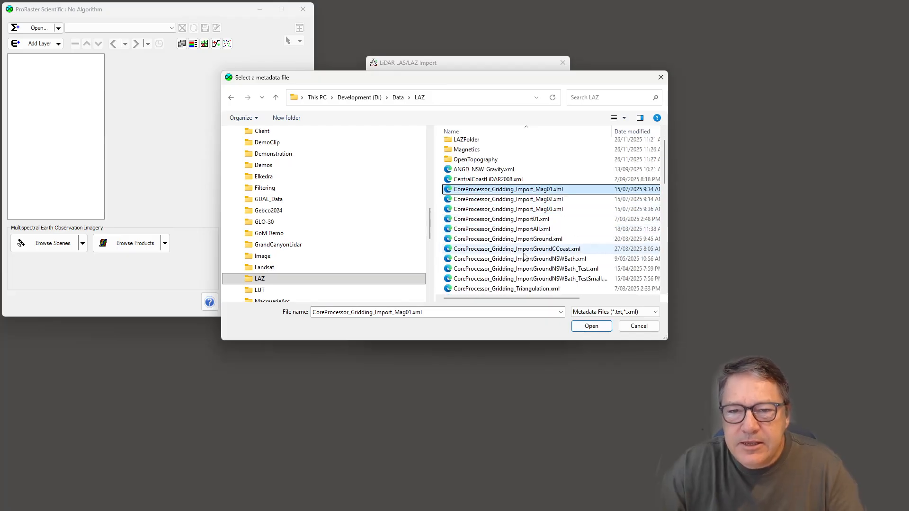
{"action": "left_click", "coordinate": [592, 326]}
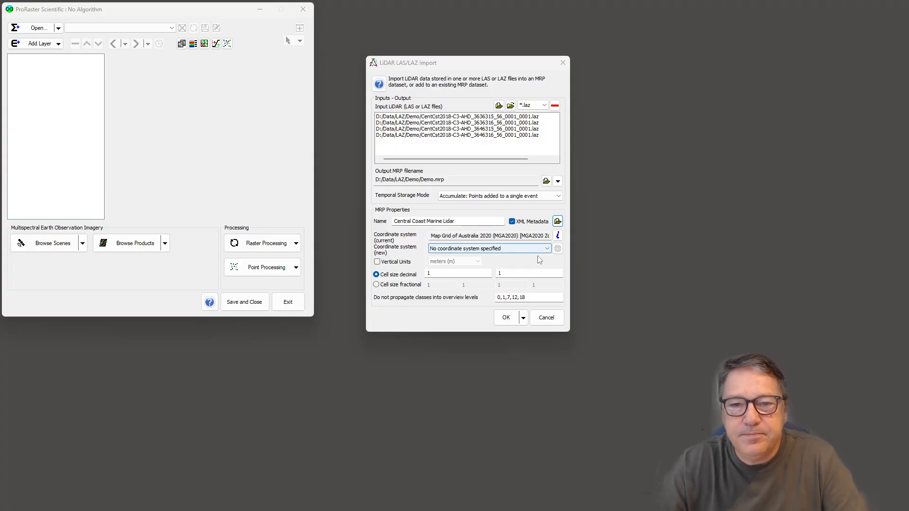
{"action": "left_click", "coordinate": [512, 221]}
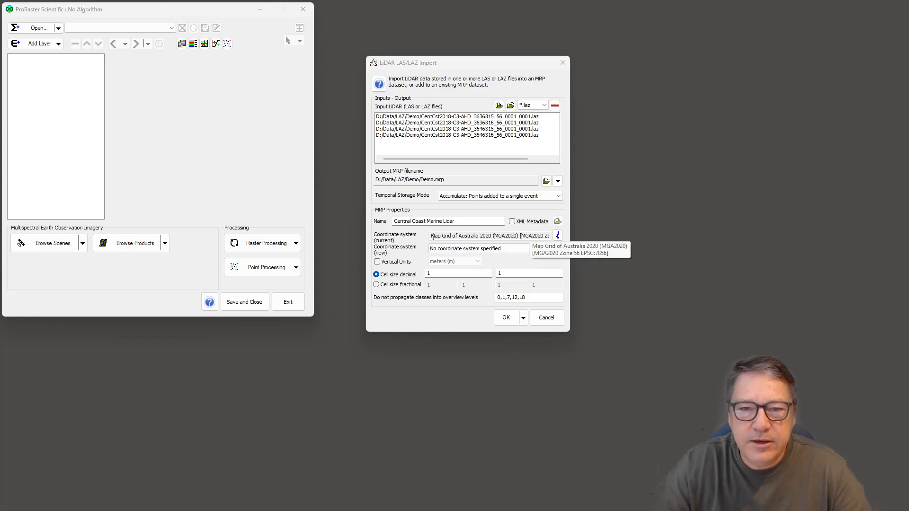
- Inspect the full name of the current coordinate system of the lidar input files
{"action": "left_click", "coordinate": [438, 236]}
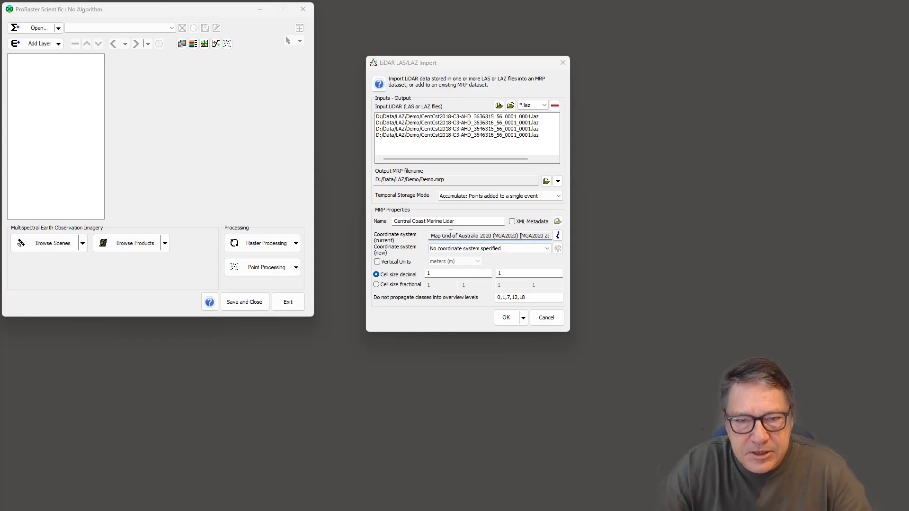
{"action": "left_click_drag", "start_coordinate": [432, 236], "coordinate": [549, 237]}
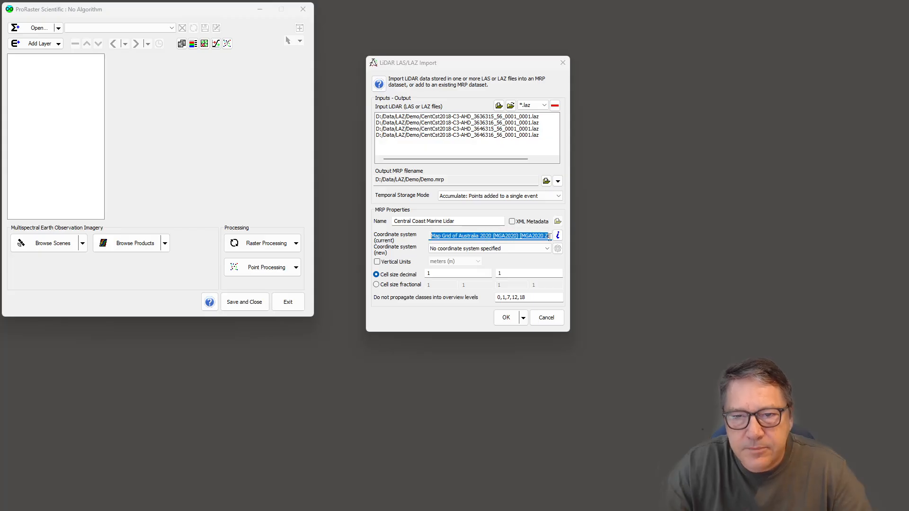
{"action": "left_click", "coordinate": [481, 235]}
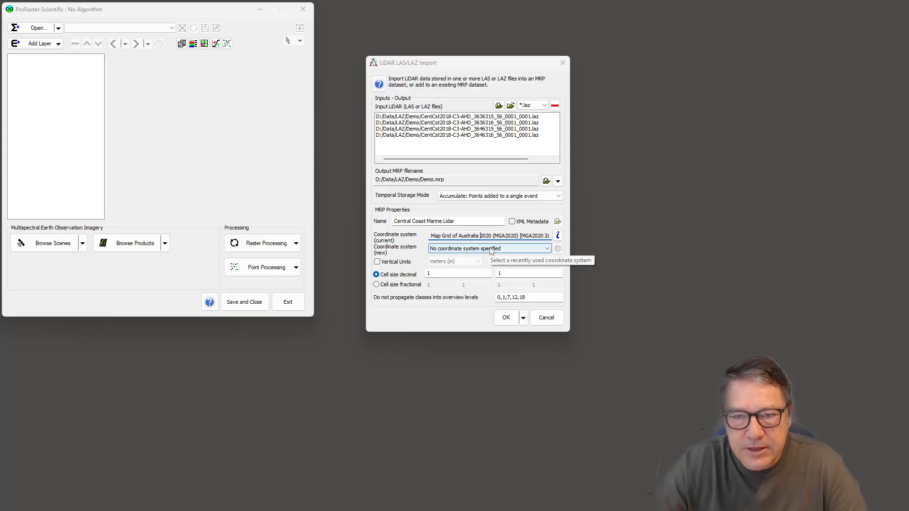
- Open the projection selector for the new coordinate system and look through its projection categories
{"action": "left_click", "coordinate": [557, 248]}
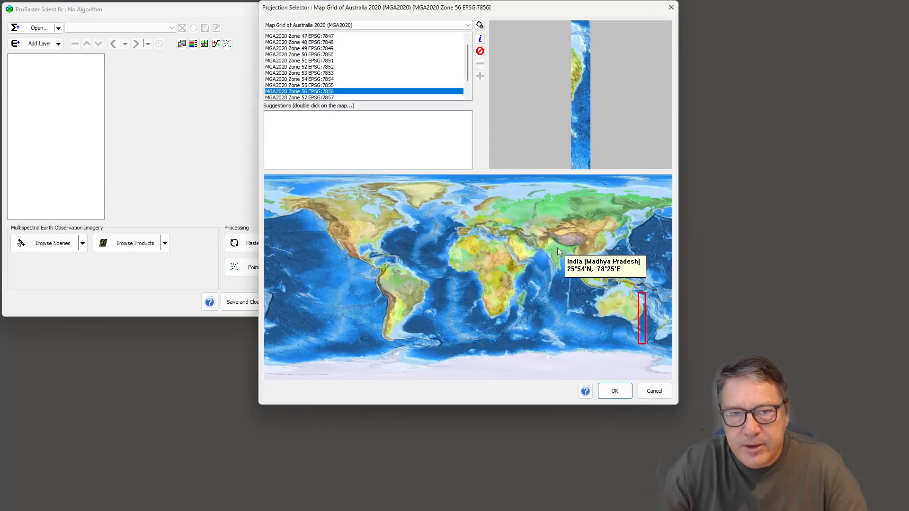
{"action": "left_click", "coordinate": [298, 27]}
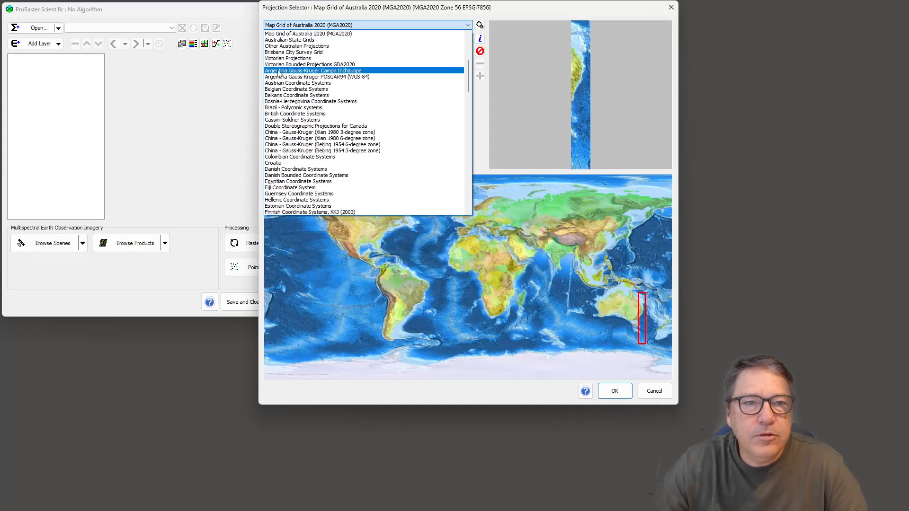
{"action": "scroll", "coordinate": [308, 165], "scroll_direction": "down", "scroll_amount": 5}
{"action": "scroll", "coordinate": [307, 165], "scroll_direction": "down", "scroll_amount": 4}
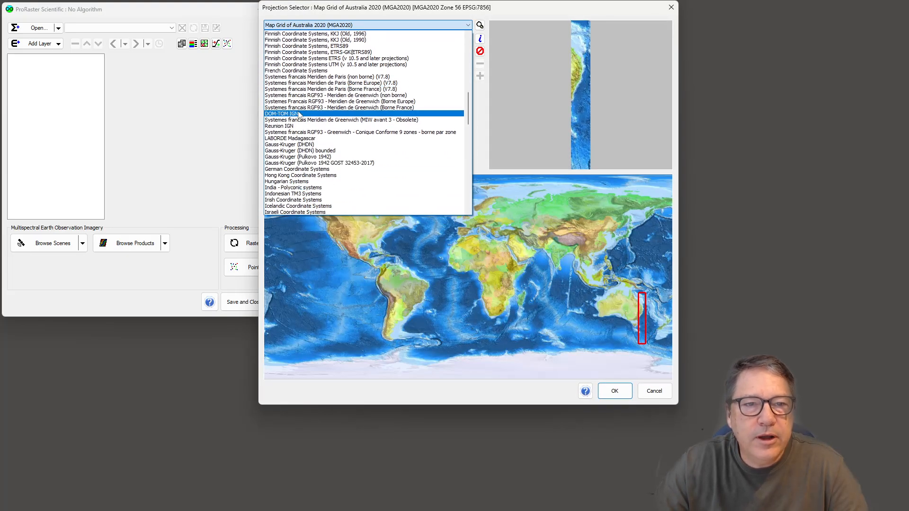
{"action": "left_click", "coordinate": [496, 283]}
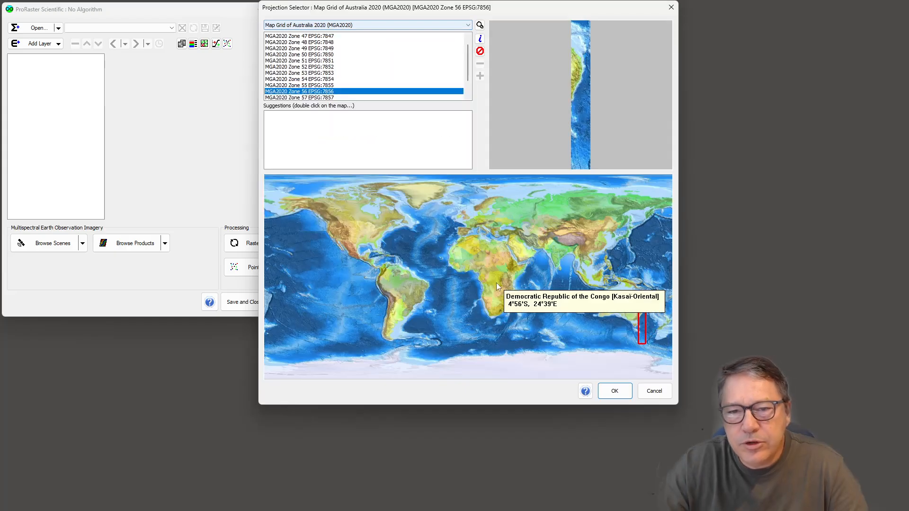
- Preview suggested coordinate systems for Madagascar, including Longitude / Latitude (WGS 66) and DOM-TOM IGN Reunion UTM 40S, then cancel the projection selection
{"action": "double_click", "coordinate": [522, 298]}
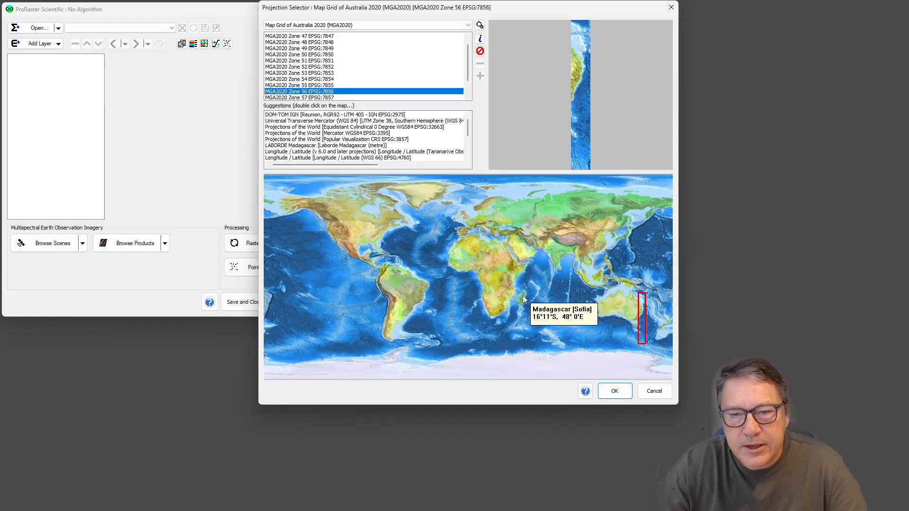
{"action": "scroll", "coordinate": [365, 139], "scroll_direction": "down", "scroll_amount": 1}
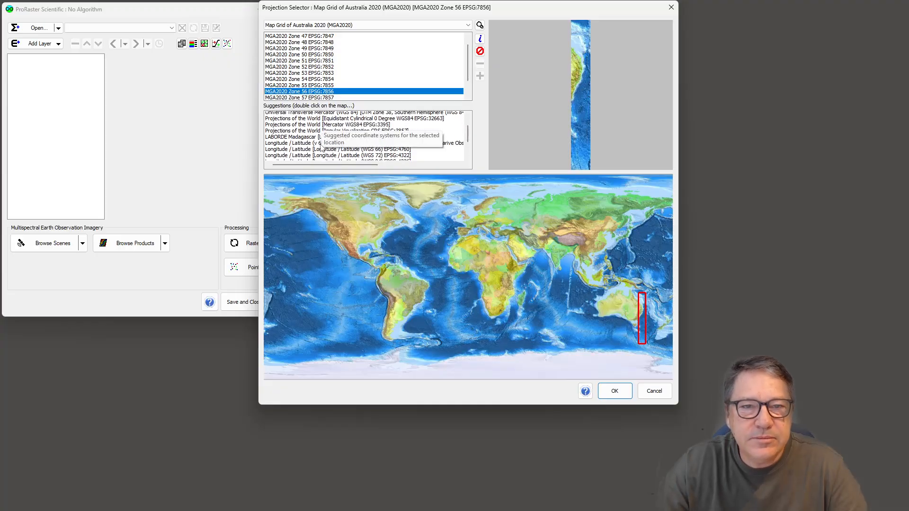
{"action": "left_click", "coordinate": [353, 139]}
{"action": "scroll", "coordinate": [349, 132], "scroll_direction": "up", "scroll_amount": 2}
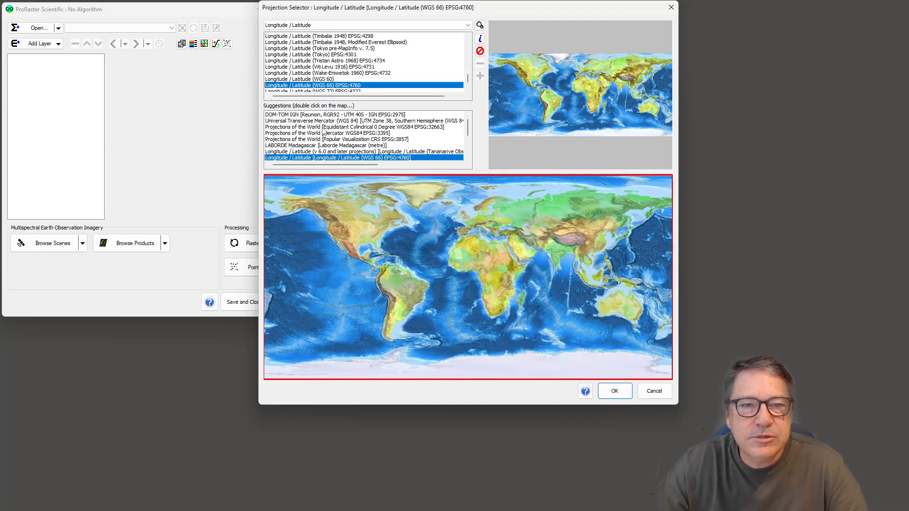
{"action": "left_click", "coordinate": [325, 127]}
{"action": "left_click", "coordinate": [309, 116]}
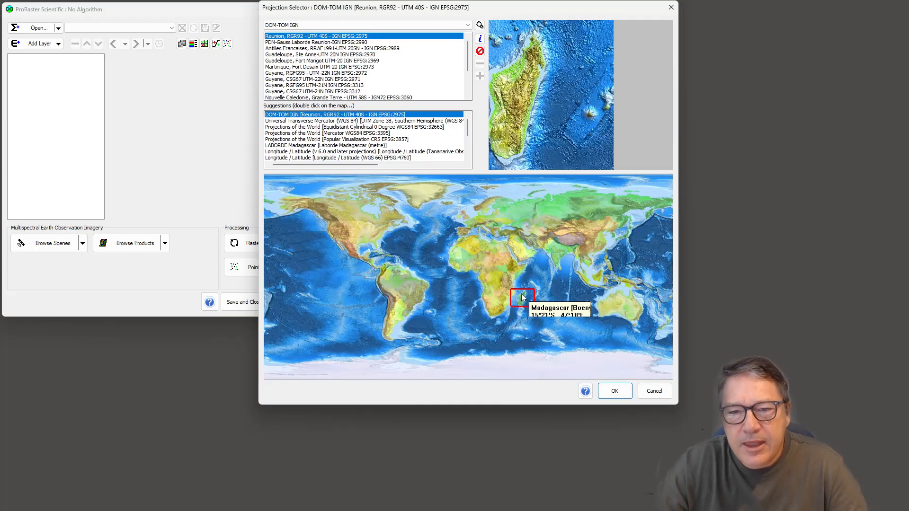
{"action": "left_click", "coordinate": [656, 391]}
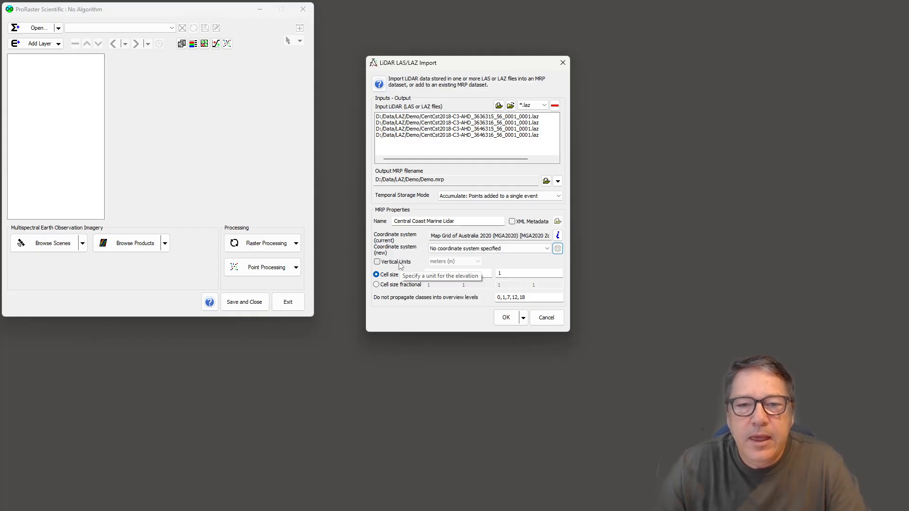
- Try specifying feet (ft) as the vertical units, then switch the vertical units option off
{"action": "left_click", "coordinate": [400, 264]}
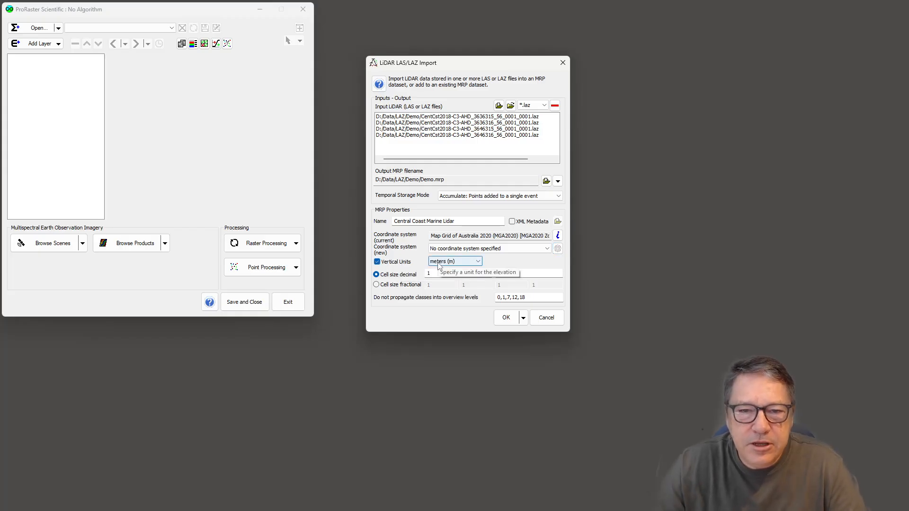
{"action": "left_click", "coordinate": [387, 263]}
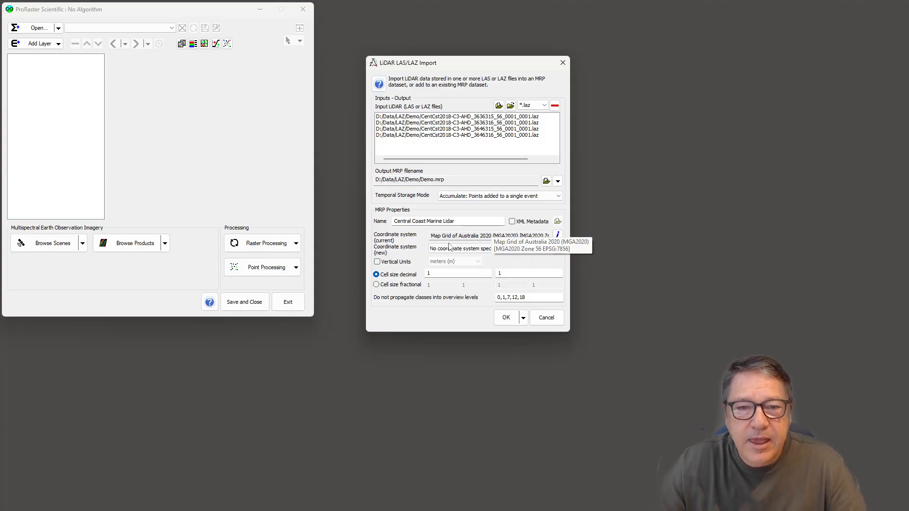
{"action": "left_click", "coordinate": [394, 264]}
{"action": "left_click", "coordinate": [453, 261]}
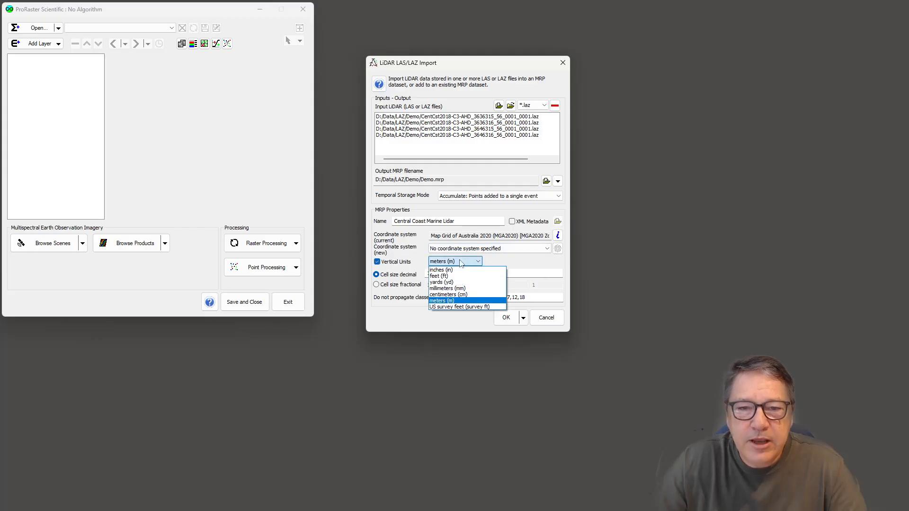
{"action": "left_click", "coordinate": [449, 276]}
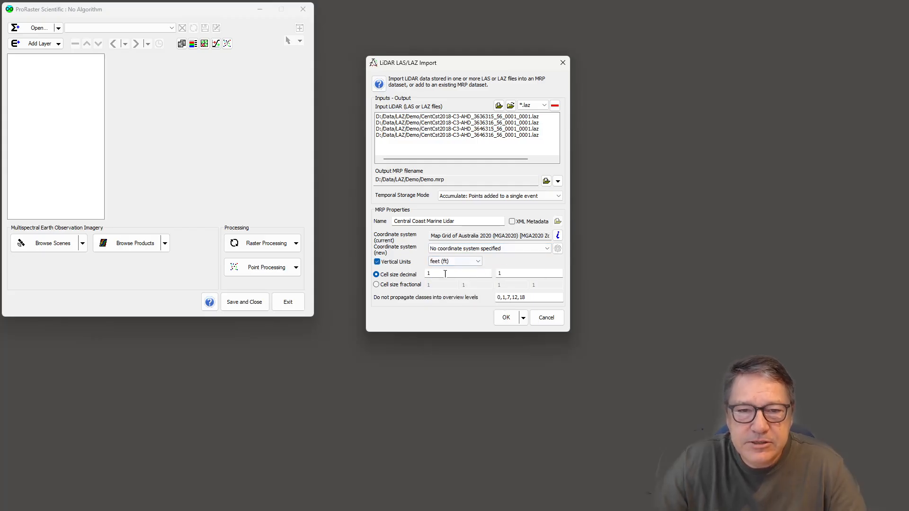
{"action": "left_click", "coordinate": [466, 261]}
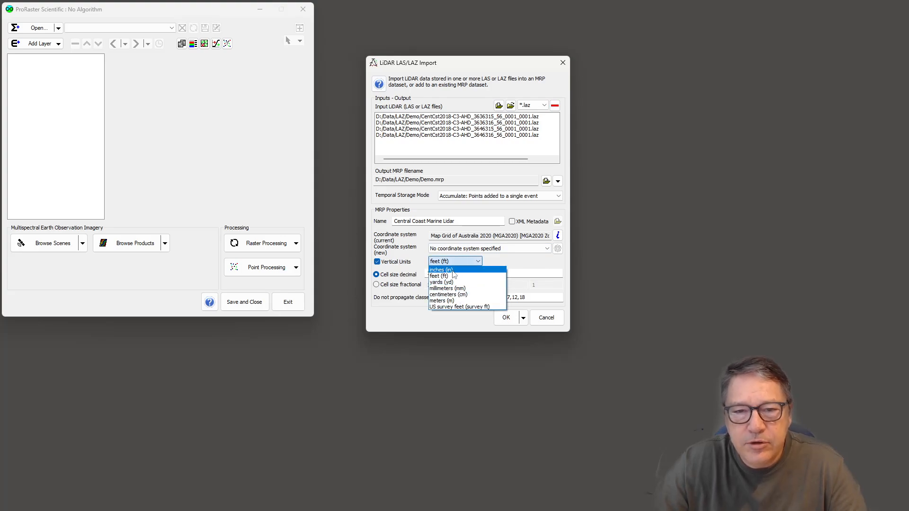
{"action": "left_click", "coordinate": [453, 276]}
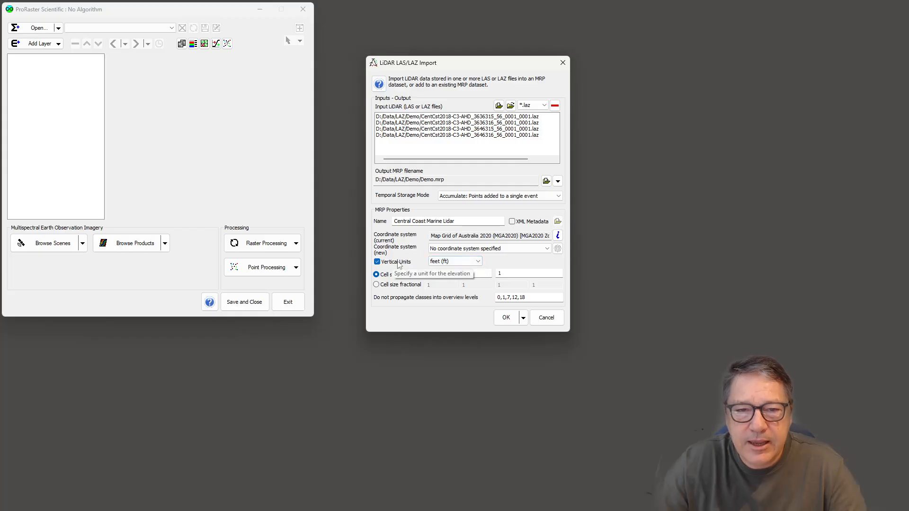
{"action": "left_click", "coordinate": [377, 261]}
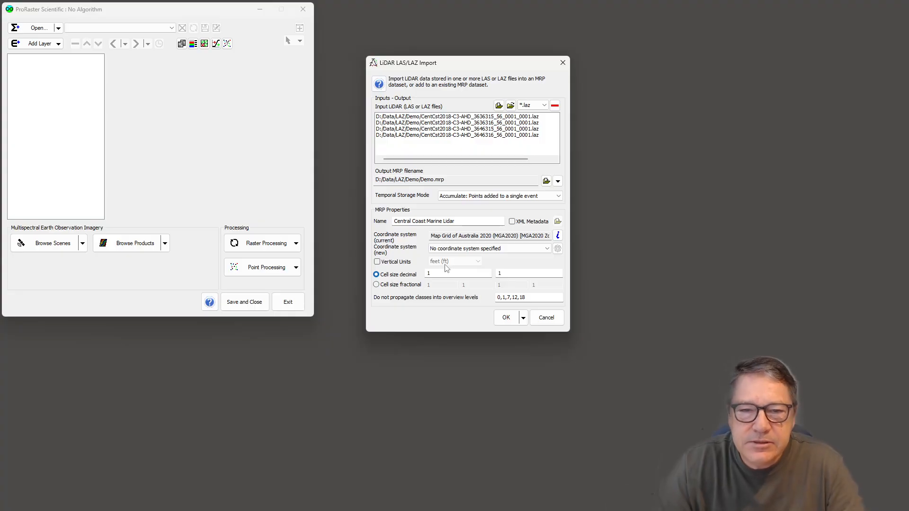
- Try a decimal cell width of 0.25, then set it back to 1
{"action": "left_click", "coordinate": [466, 272]}
{"action": "left_click", "coordinate": [502, 274]}
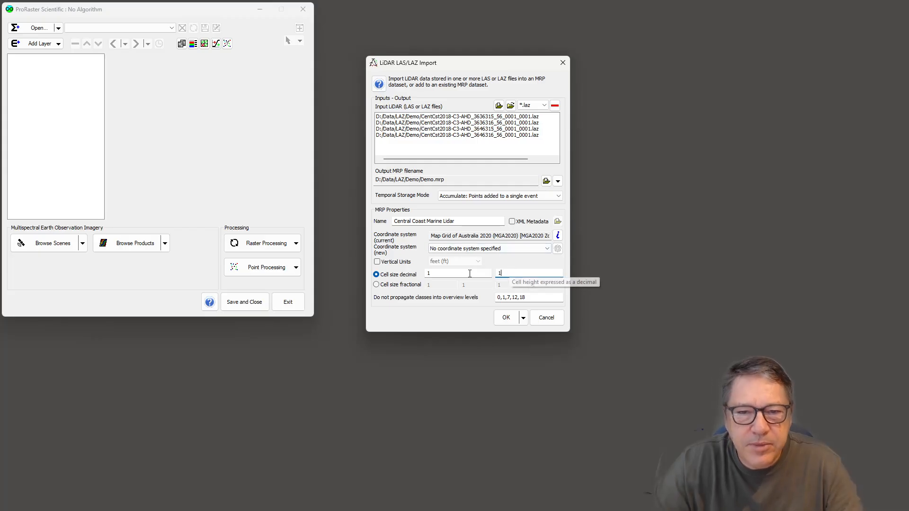
{"action": "double_click", "coordinate": [443, 274]}
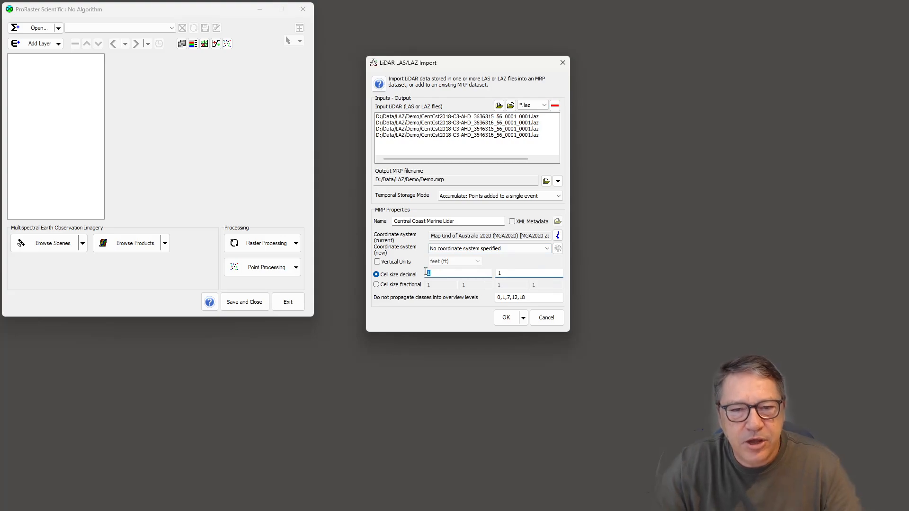
{"action": "type", "text": "0"}
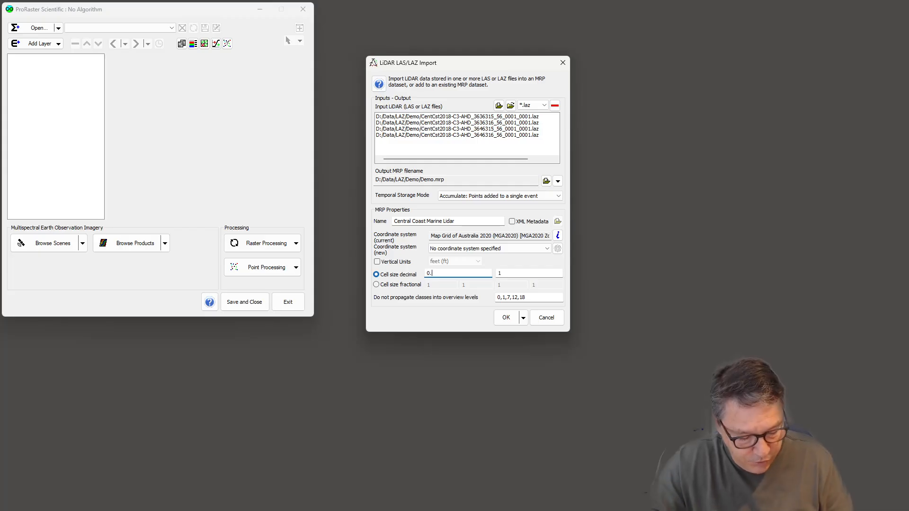
{"action": "type", "text": ".25"}
{"action": "double_click", "coordinate": [440, 274]}
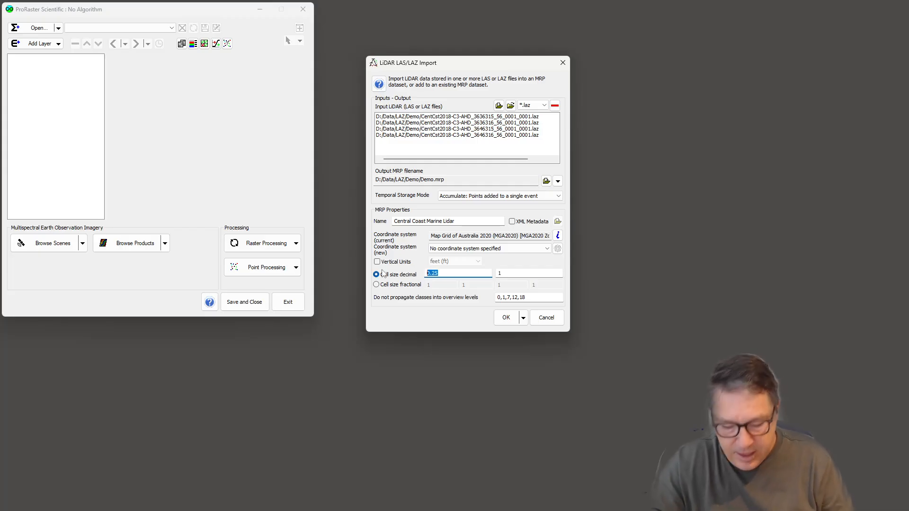
{"action": "key", "text": "BackSpace"}
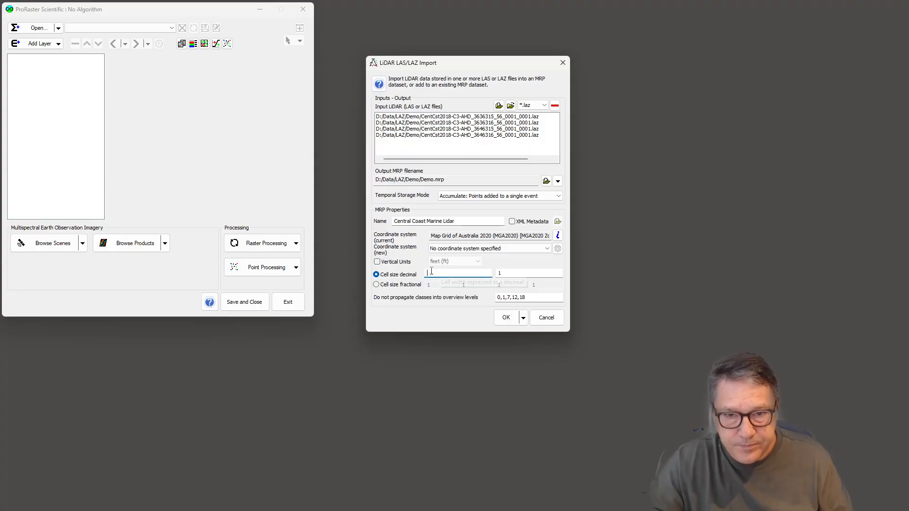
{"action": "type", "text": "1"}
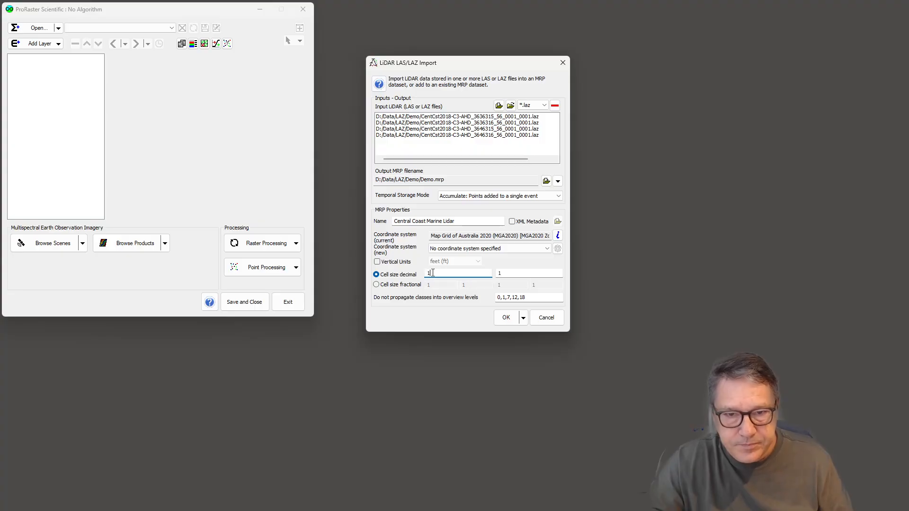
- Switch to a fractional cell size and set both the cell width and height to 1/4
{"action": "left_click", "coordinate": [393, 287]}
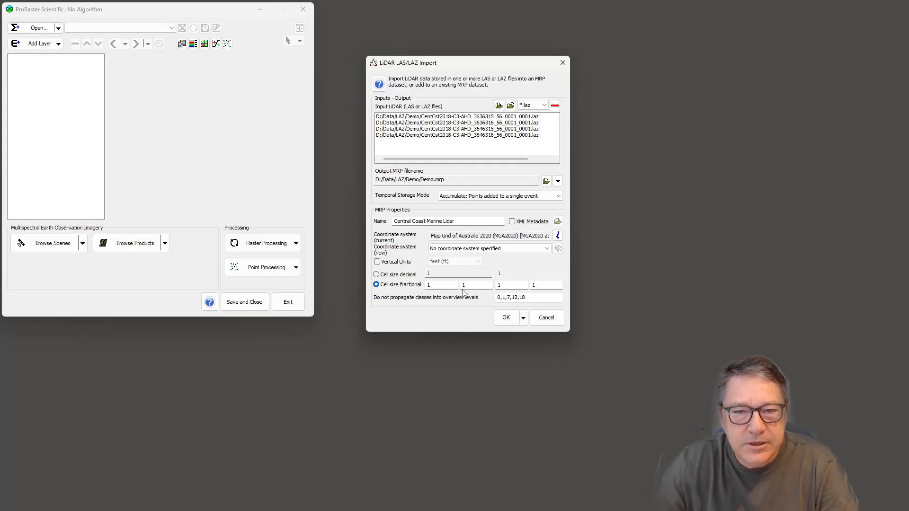
{"action": "double_click", "coordinate": [477, 285]}
{"action": "type", "text": "4"}
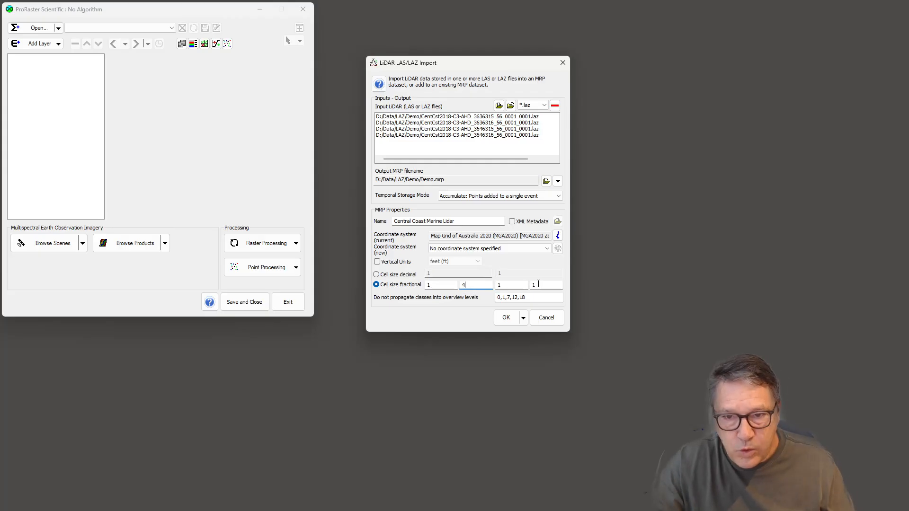
{"action": "left_click", "coordinate": [538, 284]}
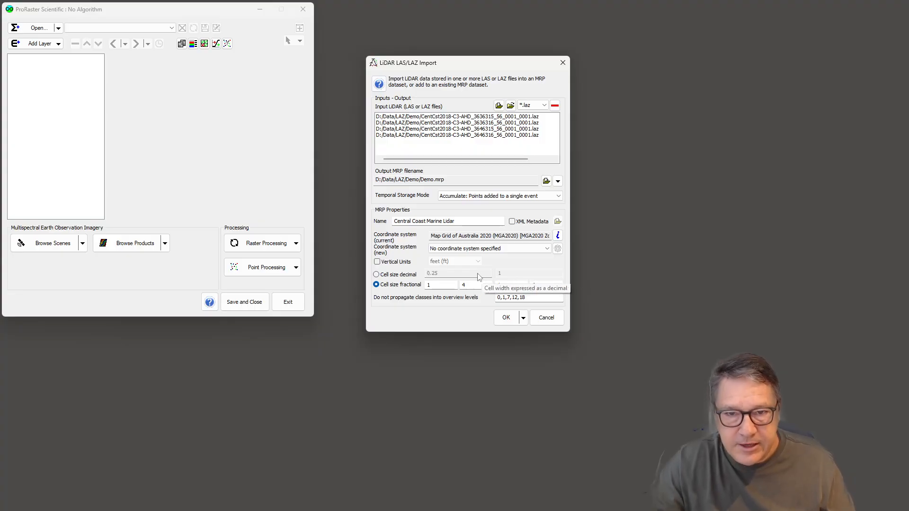
{"action": "type", "text": "4"}
{"action": "left_click", "coordinate": [511, 284]}
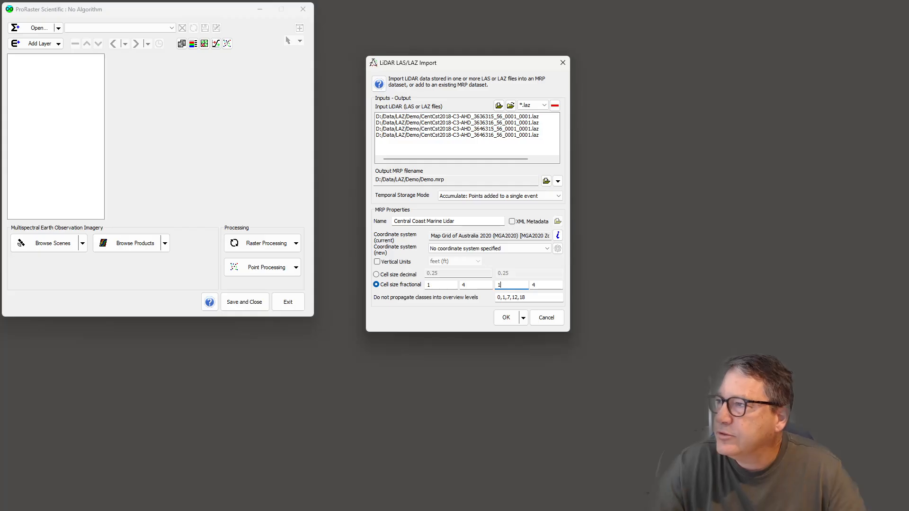
- Compare the classes excluded from overview levels with the standard classification table in ProRaster User Guide.pdf, placed beside the import settings
{"action": "left_click_drag", "start_coordinate": [908, 132], "coordinate": [664, 36]}
{"action": "left_click_drag", "start_coordinate": [414, 63], "coordinate": [268, 63]}
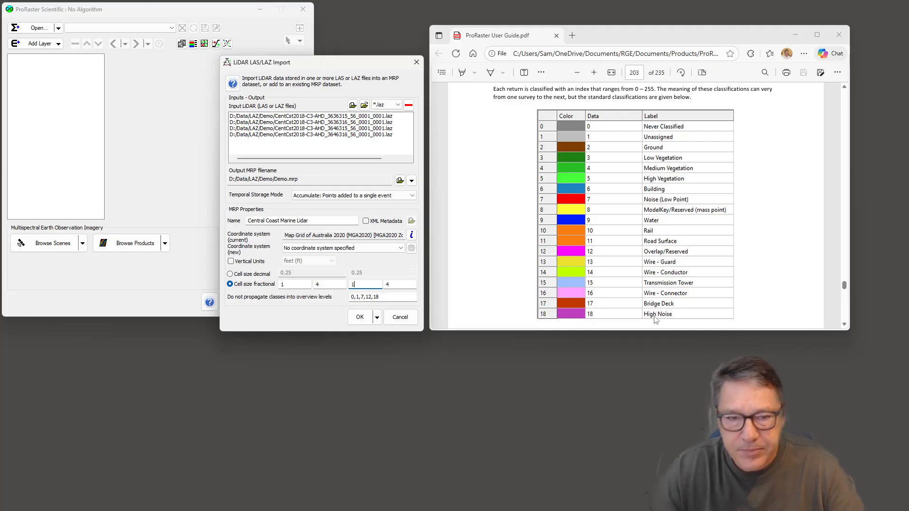
{"action": "left_click", "coordinate": [393, 297]}
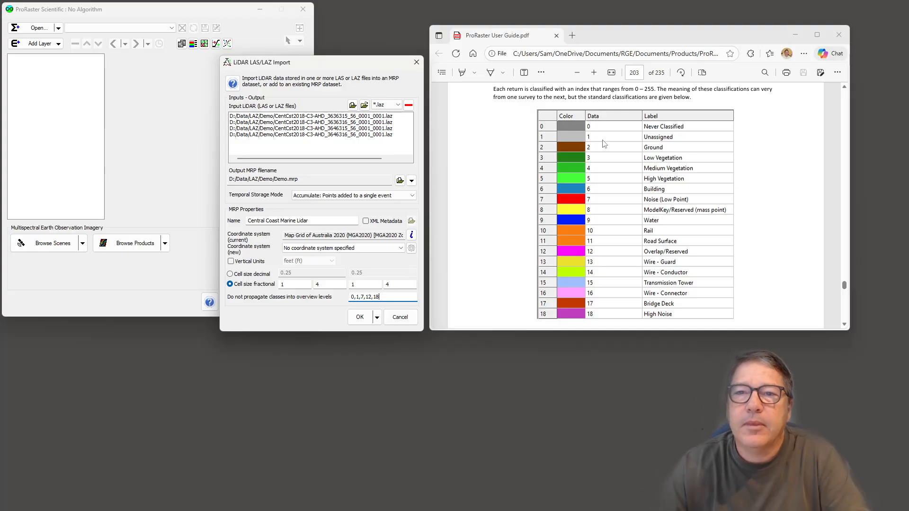
{"action": "left_click_drag", "start_coordinate": [595, 29], "coordinate": [908, 123]}
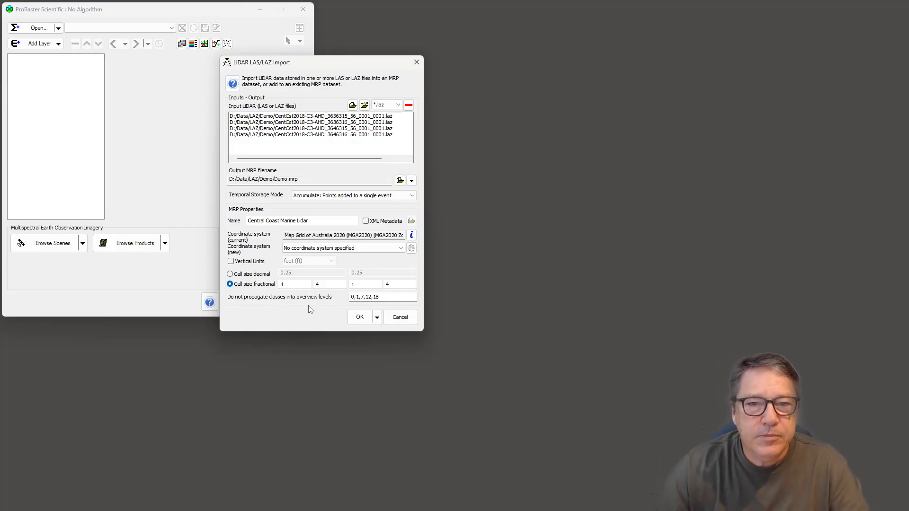
- Run the LiDAR import to Demo.mrp and enlarge the progress window beside the main window
{"action": "left_click", "coordinate": [357, 320]}
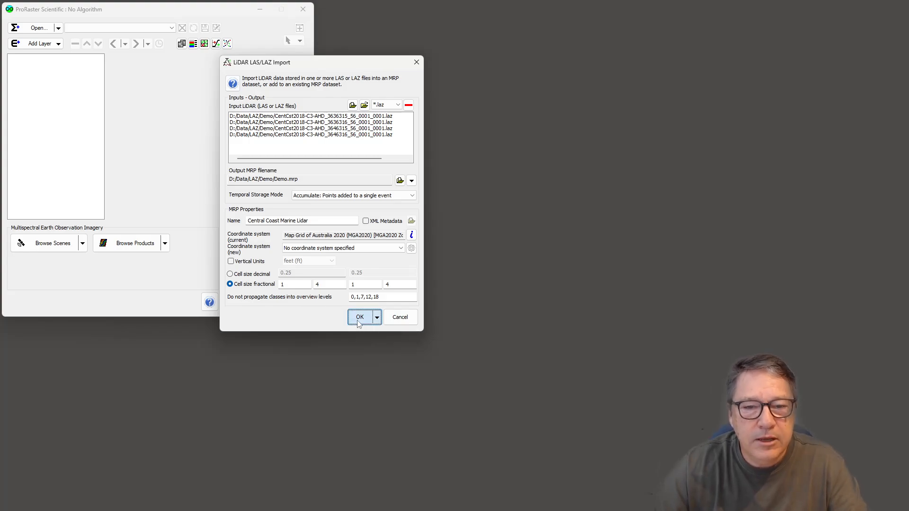
{"action": "left_click_drag", "start_coordinate": [141, 59], "coordinate": [435, 21]}
{"action": "left_click_drag", "start_coordinate": [579, 231], "coordinate": [708, 327]}
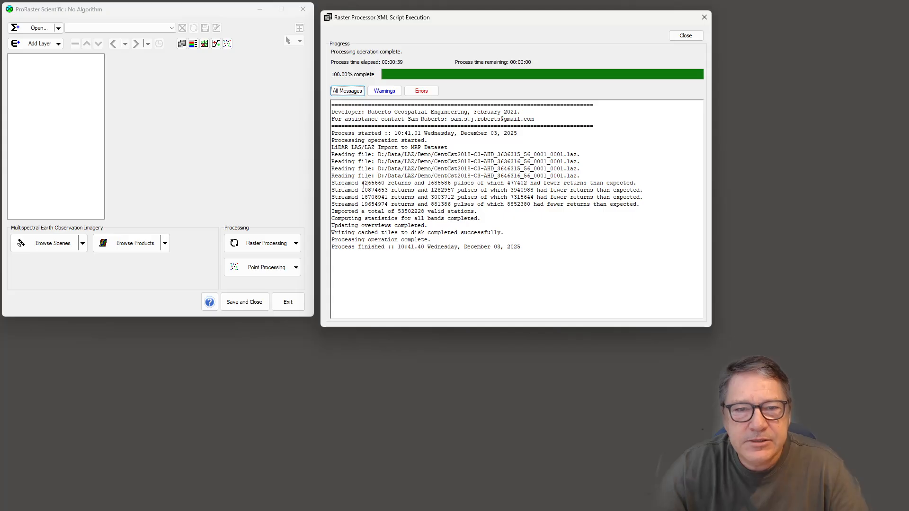
- Examine the return and pulse counts streamed from the first LAZ file in the processing log, then close the log
{"action": "left_click_drag", "start_coordinate": [362, 184], "coordinate": [387, 183]}
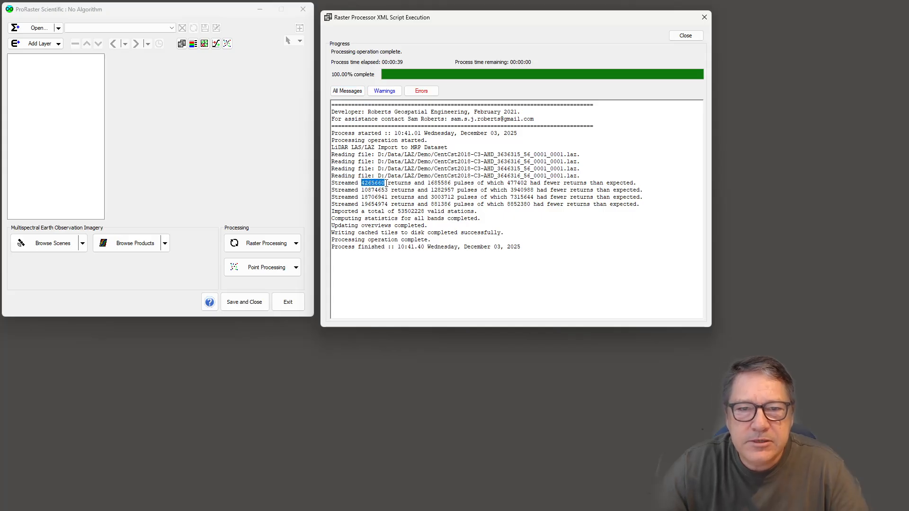
{"action": "left_click_drag", "start_coordinate": [428, 183], "coordinate": [452, 183]}
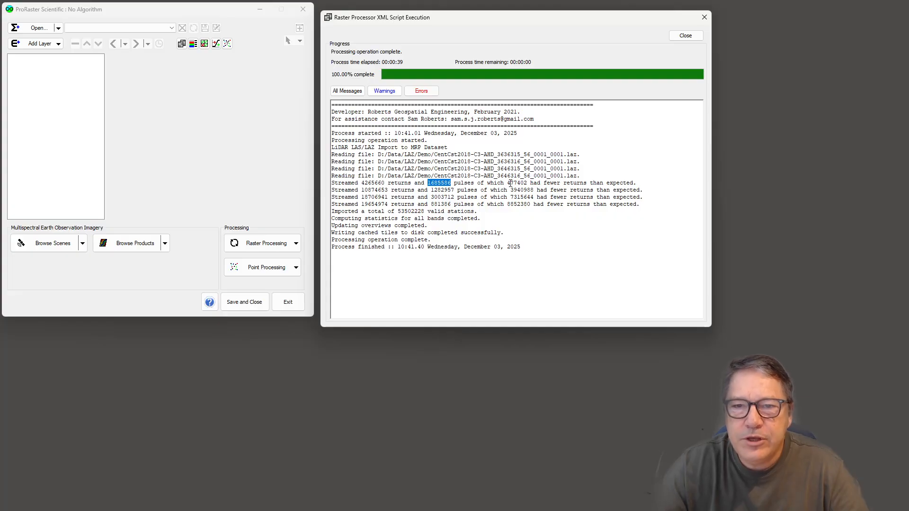
{"action": "left_click_drag", "start_coordinate": [507, 183], "coordinate": [530, 183]}
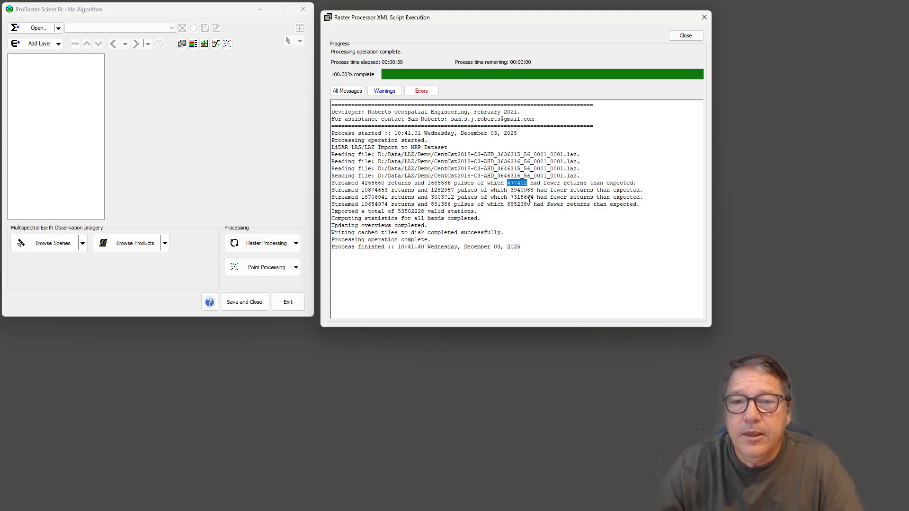
{"action": "left_click", "coordinate": [686, 36]}
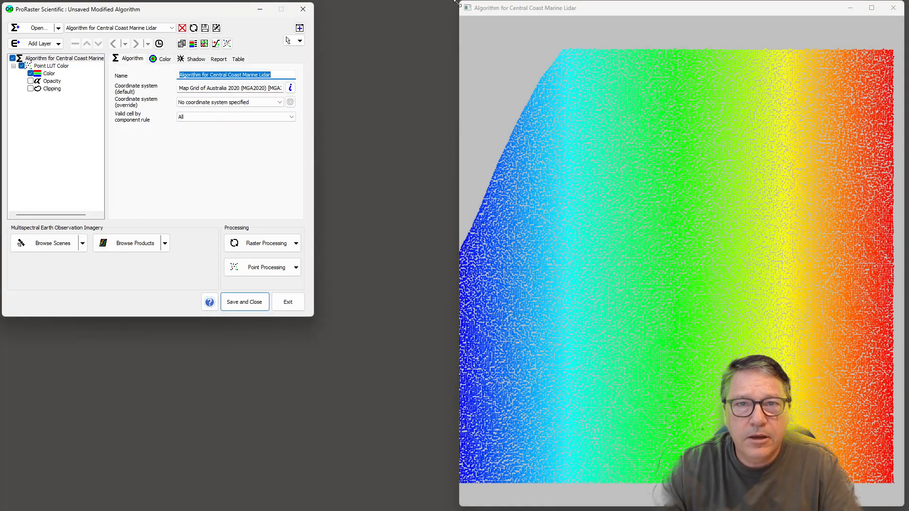
- Enlarge the Central Coast Marine Lidar preview window and inspect the imported points close up and at full extent
{"action": "left_click_drag", "start_coordinate": [455, 3], "coordinate": [320, 3]}
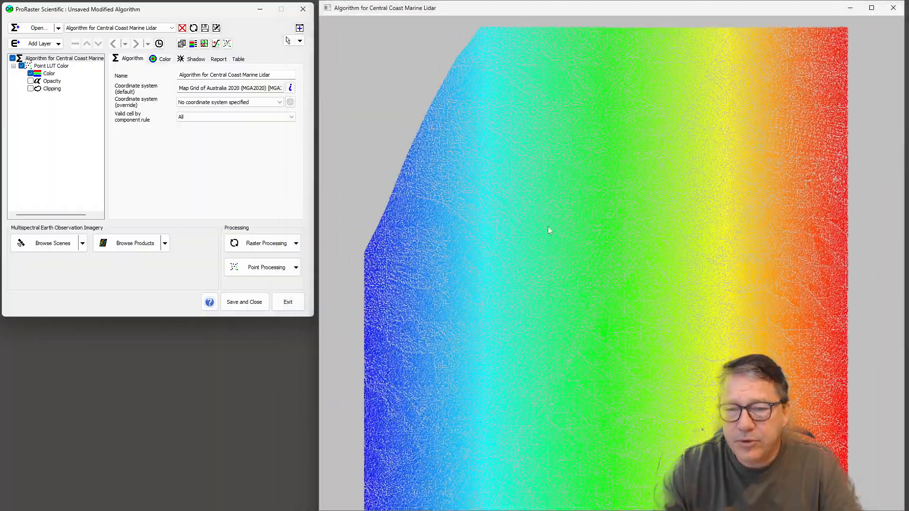
{"action": "scroll", "coordinate": [620, 305], "scroll_direction": "up", "scroll_amount": 3}
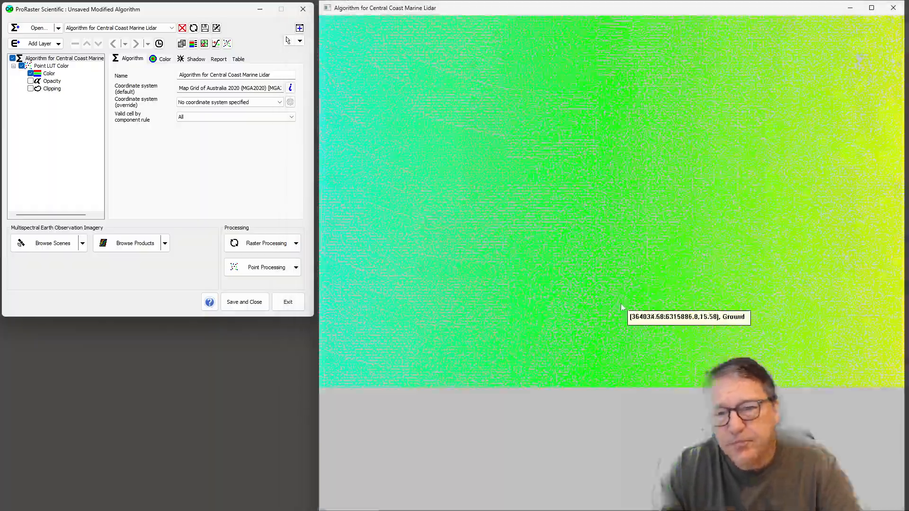
{"action": "scroll", "coordinate": [620, 306], "scroll_direction": "up", "scroll_amount": 2}
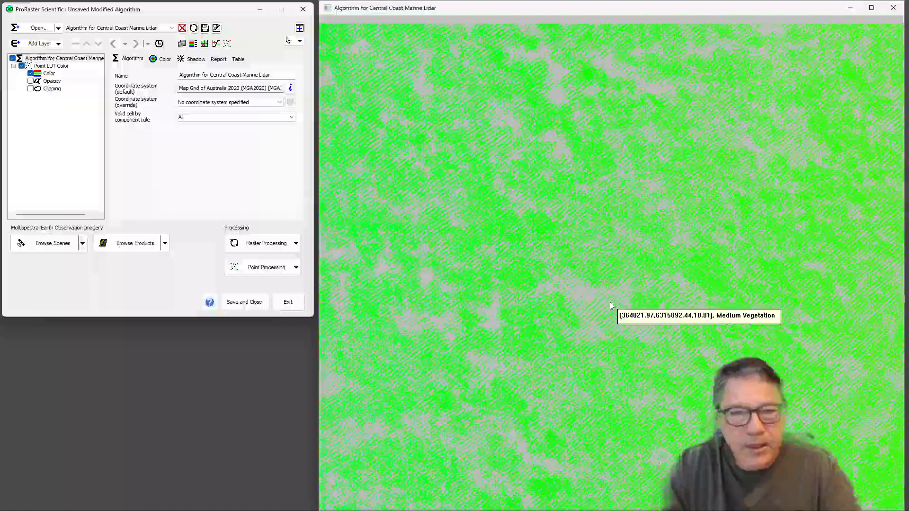
{"action": "scroll", "coordinate": [611, 306], "scroll_direction": "down", "scroll_amount": 5}
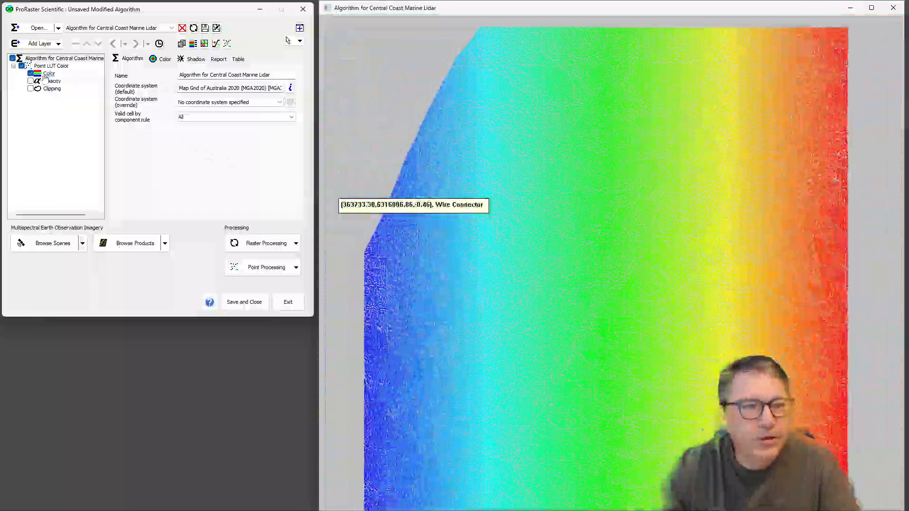
- Set the Color component of the Point LUT Color layer to use the Classification band of the LASData field
{"action": "left_click", "coordinate": [46, 74]}
{"action": "left_click", "coordinate": [256, 99]}
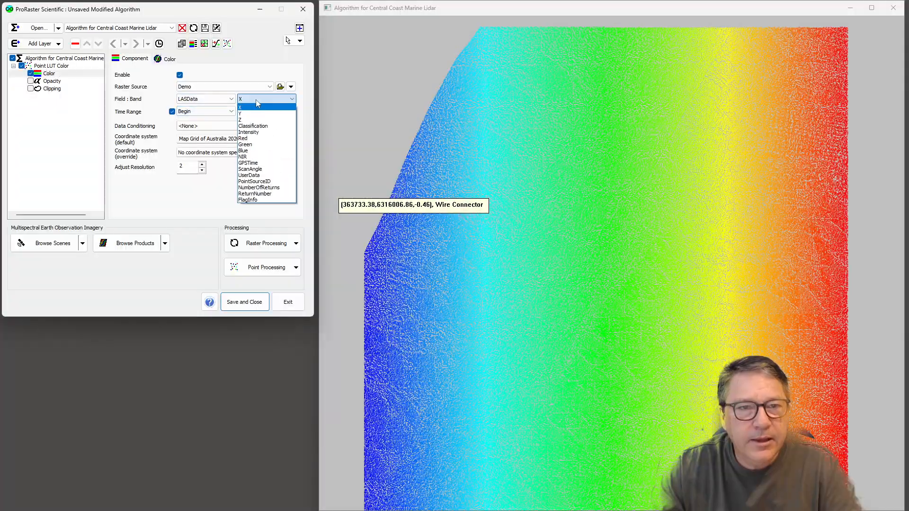
{"action": "left_click", "coordinate": [256, 126]}
- Apply the NSWMarineLiDARClassification color table to the classified points and inspect the offshore points
{"action": "left_click", "coordinate": [167, 58]}
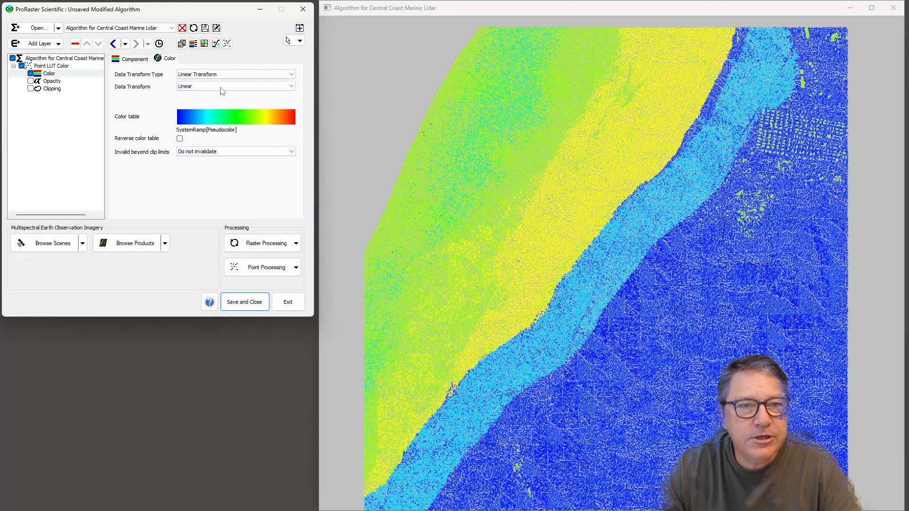
{"action": "left_click", "coordinate": [231, 120]}
{"action": "scroll", "coordinate": [420, 122], "scroll_direction": "up", "scroll_amount": 3}
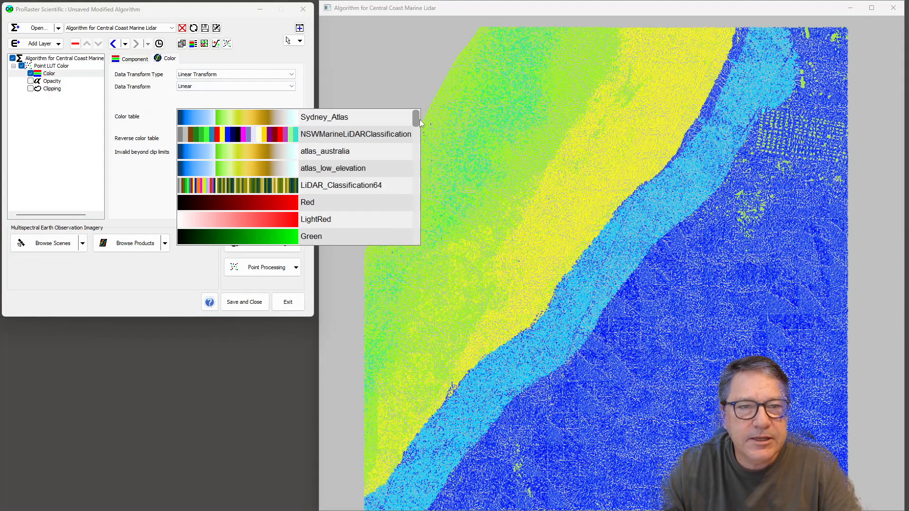
{"action": "left_click", "coordinate": [330, 136]}
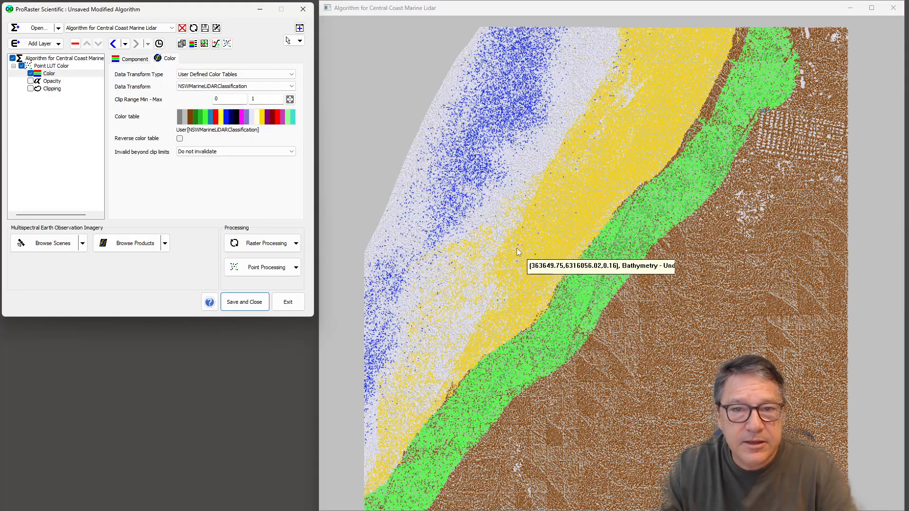
{"action": "scroll", "coordinate": [472, 194], "scroll_direction": "up", "scroll_amount": 5}
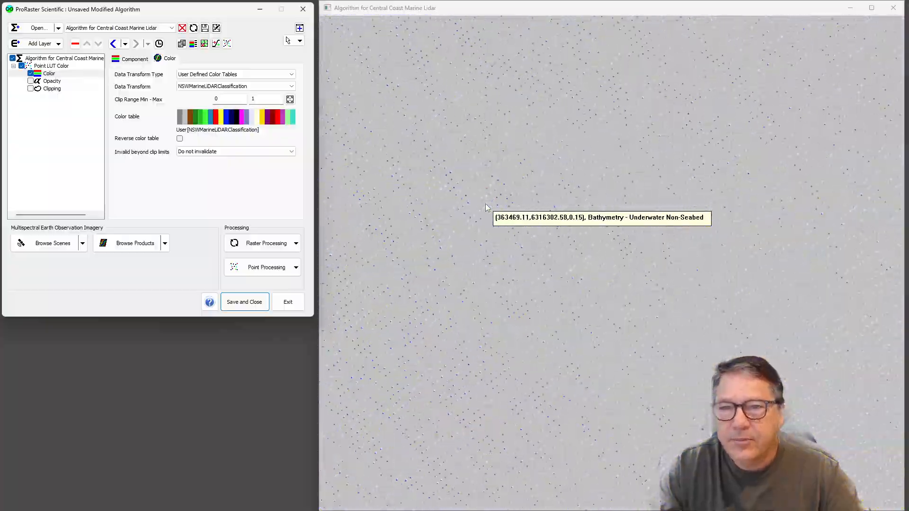
{"action": "scroll", "coordinate": [488, 211], "scroll_direction": "down", "scroll_amount": 5}
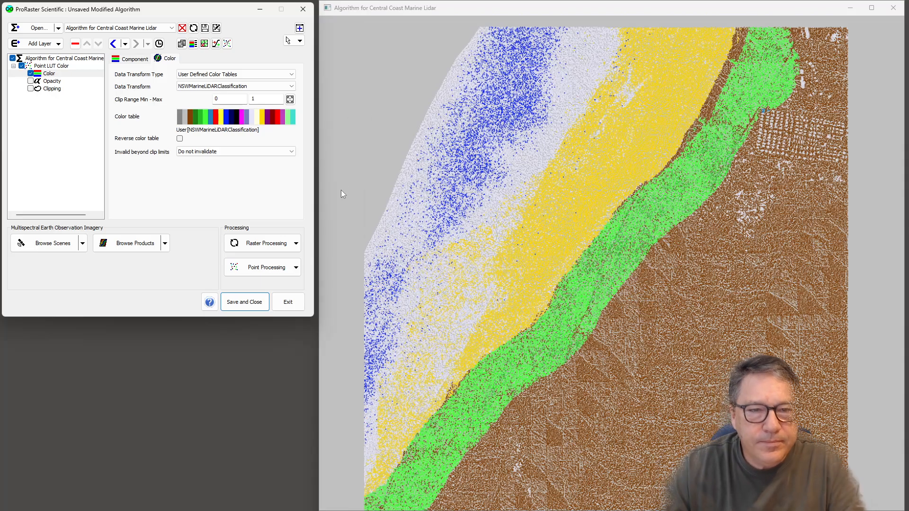
- Reopen the saved LiDAR import job D:/Data/LAZ/Demo/Demo.xml and place its settings window over the preview
{"action": "left_click", "coordinate": [296, 269]}
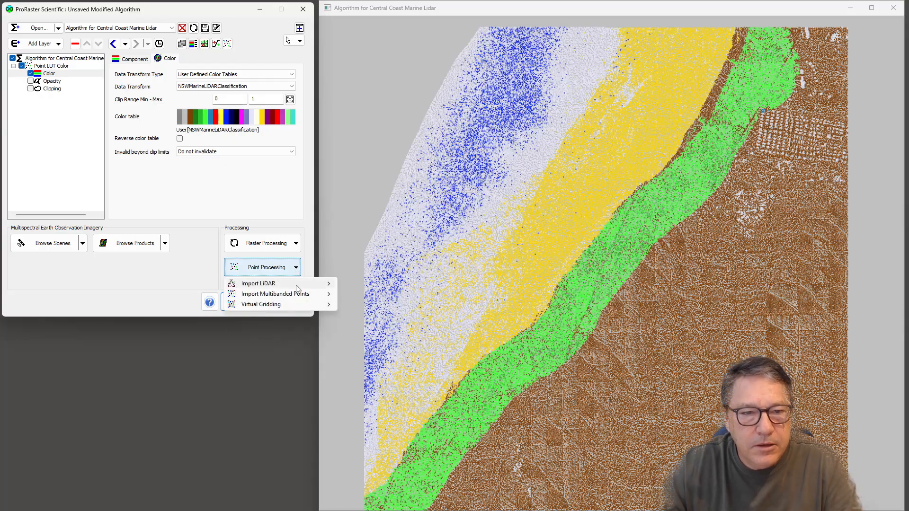
{"action": "mouse_move", "coordinate": [297, 287]}
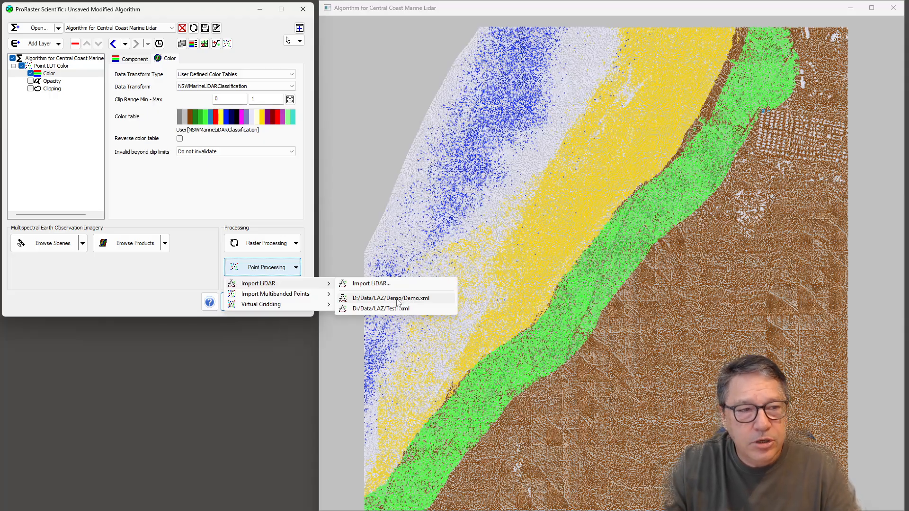
{"action": "left_click", "coordinate": [397, 300]}
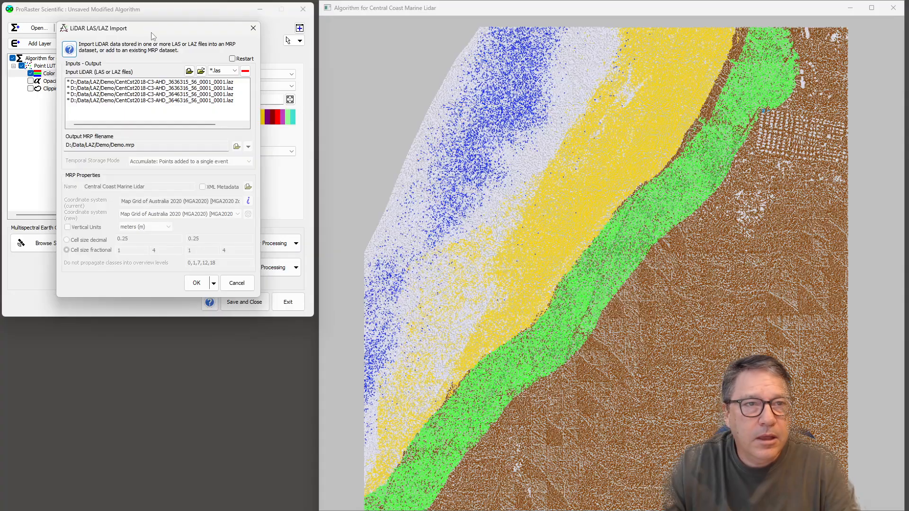
{"action": "left_click_drag", "start_coordinate": [153, 36], "coordinate": [454, 86]}
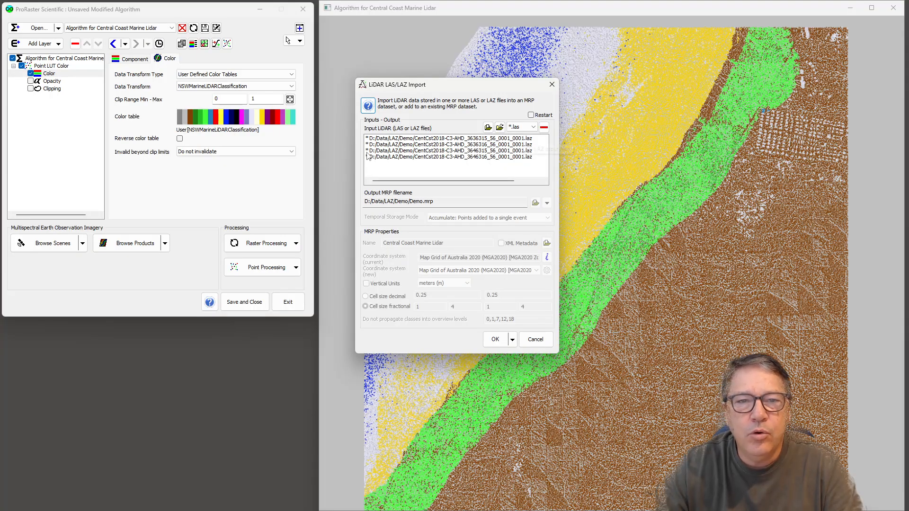
- Set the input file filter to *.laz and add the LAZ files from the Demo folder to the input list
{"action": "left_click", "coordinate": [527, 127]}
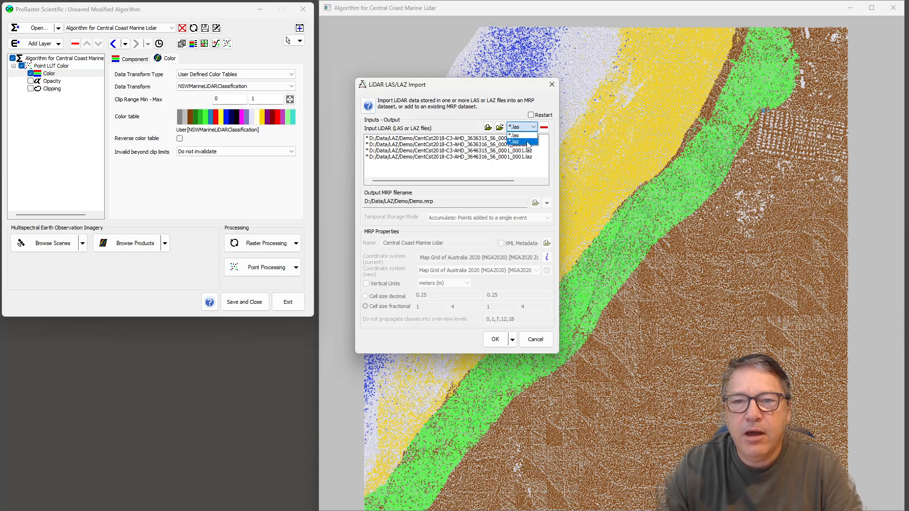
{"action": "left_click", "coordinate": [527, 142]}
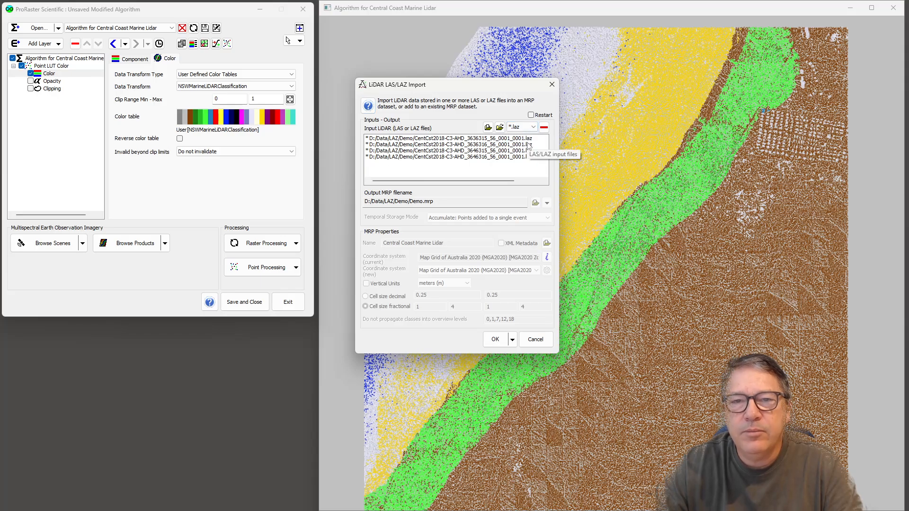
{"action": "left_click", "coordinate": [499, 127]}
{"action": "left_click", "coordinate": [545, 172]}
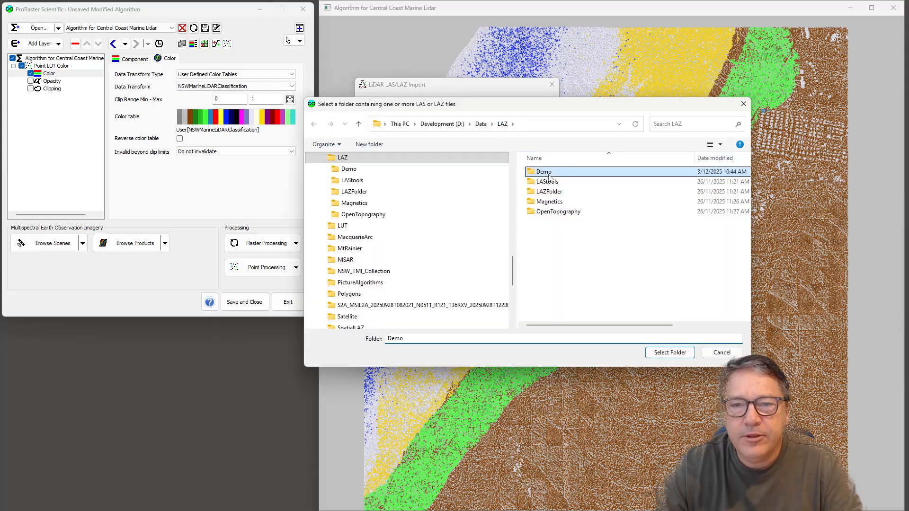
{"action": "double_click", "coordinate": [548, 173]}
{"action": "left_click", "coordinate": [668, 352]}
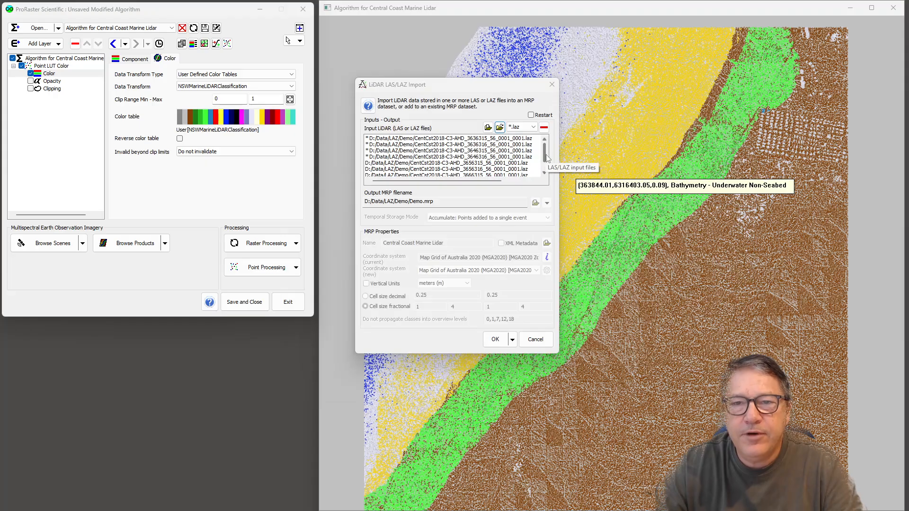
- Review the input list, checking the newly added 3656315 to 3666316 tiles against the asterisk-marked tiles already imported
{"action": "left_click_drag", "start_coordinate": [547, 158], "coordinate": [547, 164]}
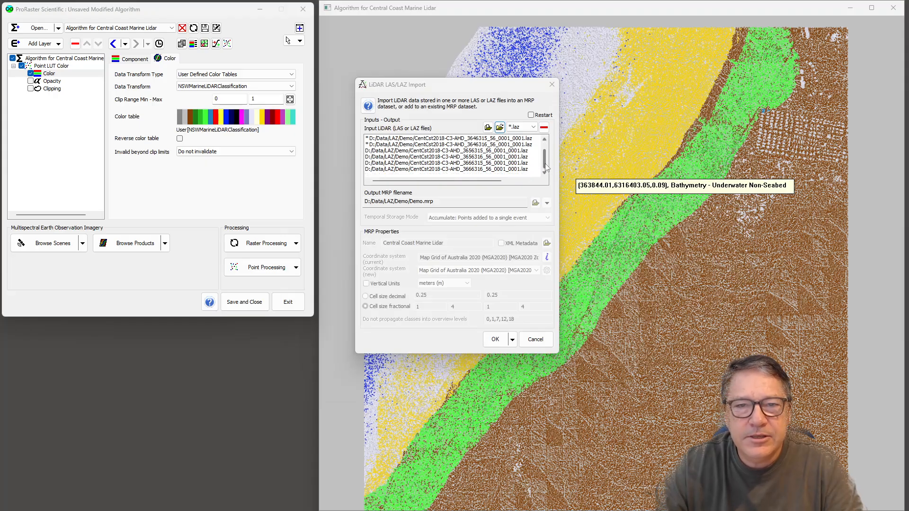
{"action": "left_click", "coordinate": [457, 151]}
{"action": "left_click", "coordinate": [456, 157]}
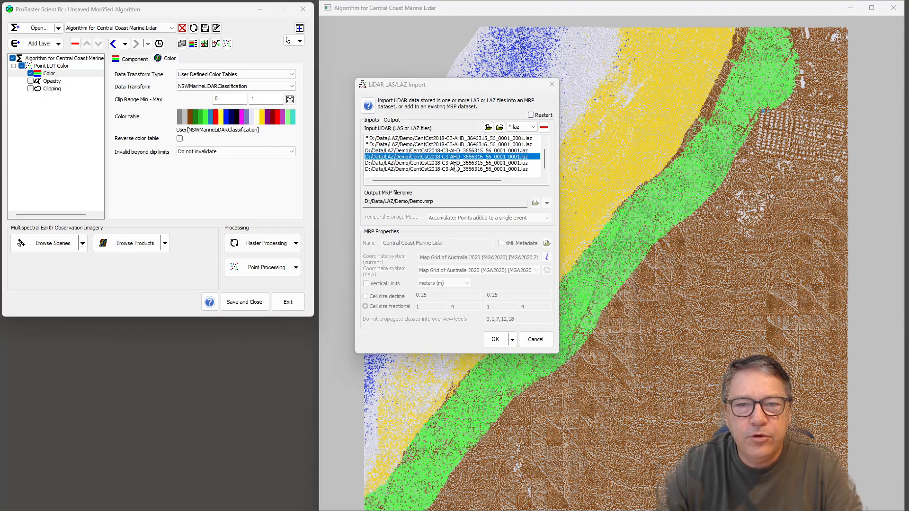
{"action": "left_click", "coordinate": [455, 163]}
{"action": "left_click", "coordinate": [455, 169]}
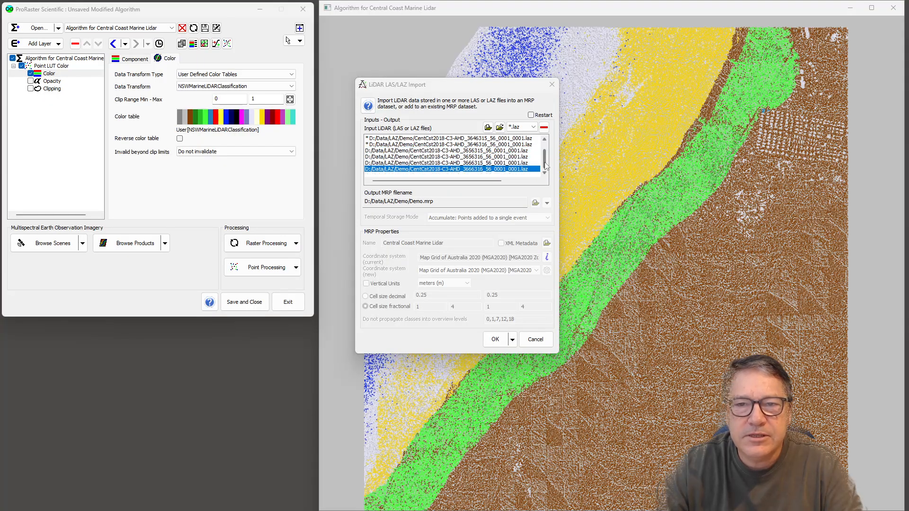
{"action": "left_click_drag", "start_coordinate": [547, 166], "coordinate": [546, 153]}
{"action": "left_click", "coordinate": [495, 140]}
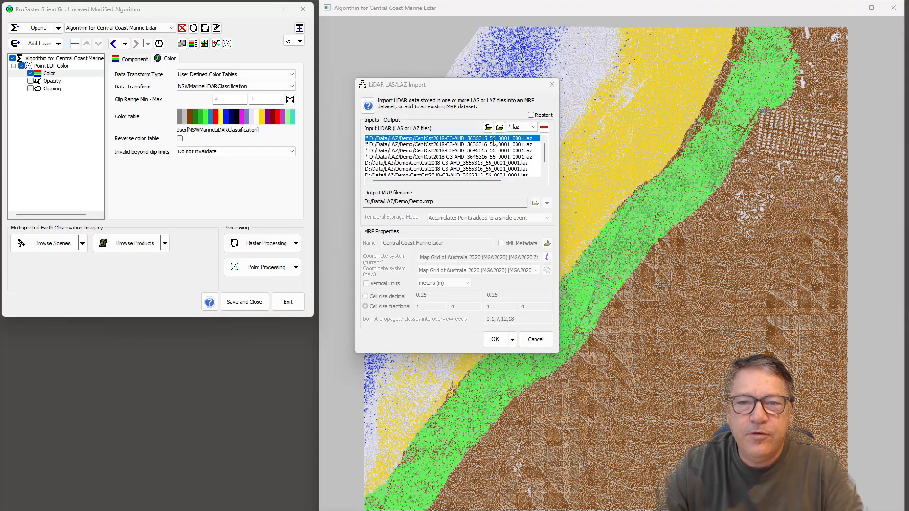
- Check the four asterisk-marked tiles one by one and the unmarked tiles through the end of the input list
{"action": "left_click", "coordinate": [495, 144]}
{"action": "left_click", "coordinate": [494, 151]}
{"action": "left_click", "coordinate": [494, 157]}
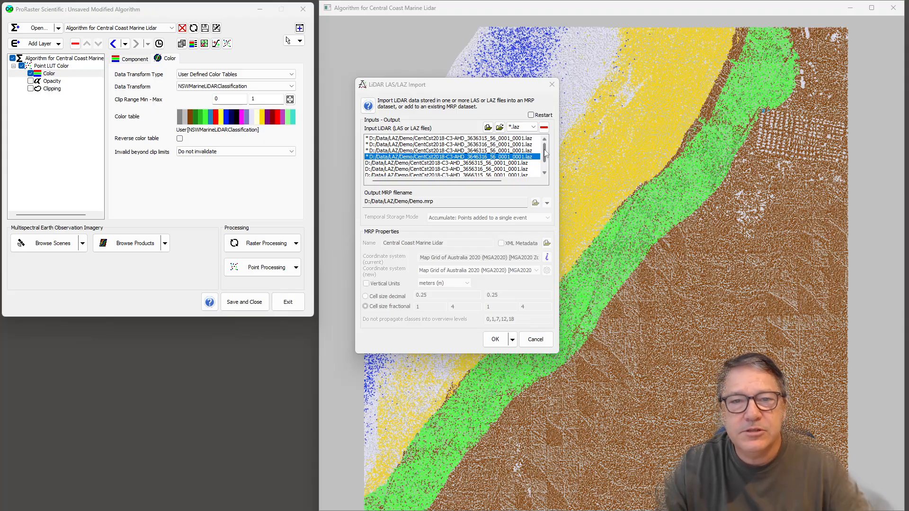
{"action": "left_click_drag", "start_coordinate": [544, 150], "coordinate": [547, 164]}
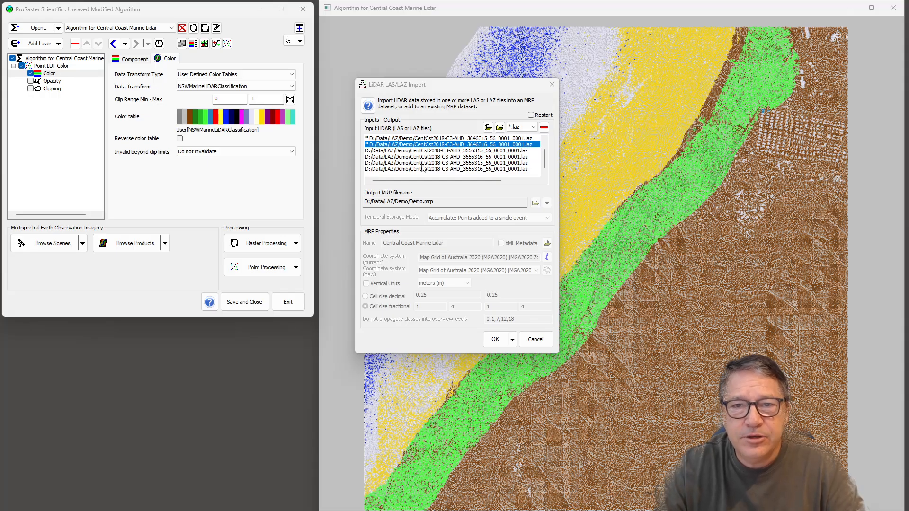
- Try to import the added tiles into Demo.mrp while its algorithm is loaded, and read the enlarged processing log
{"action": "left_click", "coordinate": [496, 340]}
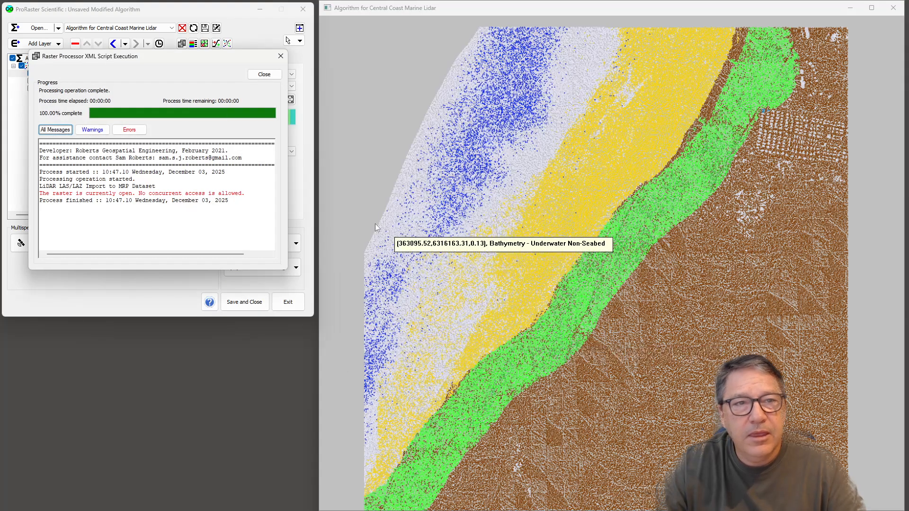
{"action": "left_click_drag", "start_coordinate": [150, 60], "coordinate": [445, 59]}
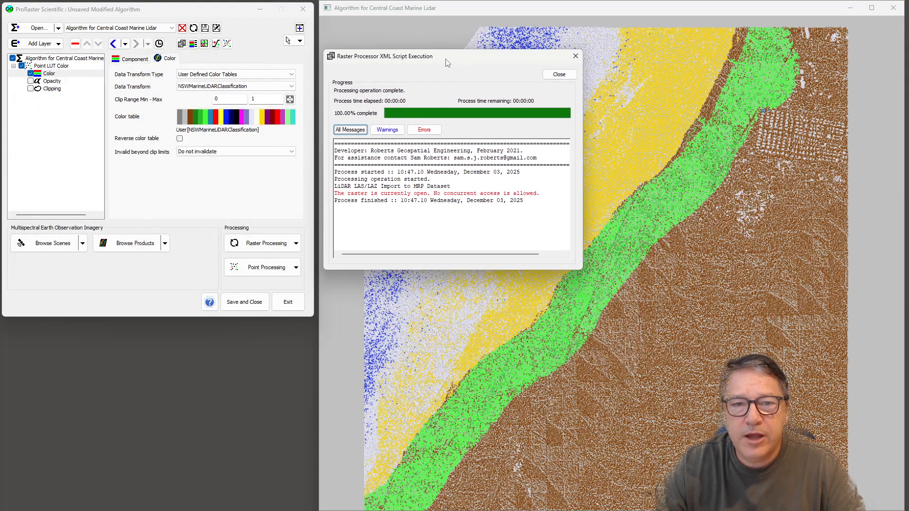
{"action": "left_click_drag", "start_coordinate": [582, 271], "coordinate": [684, 353]}
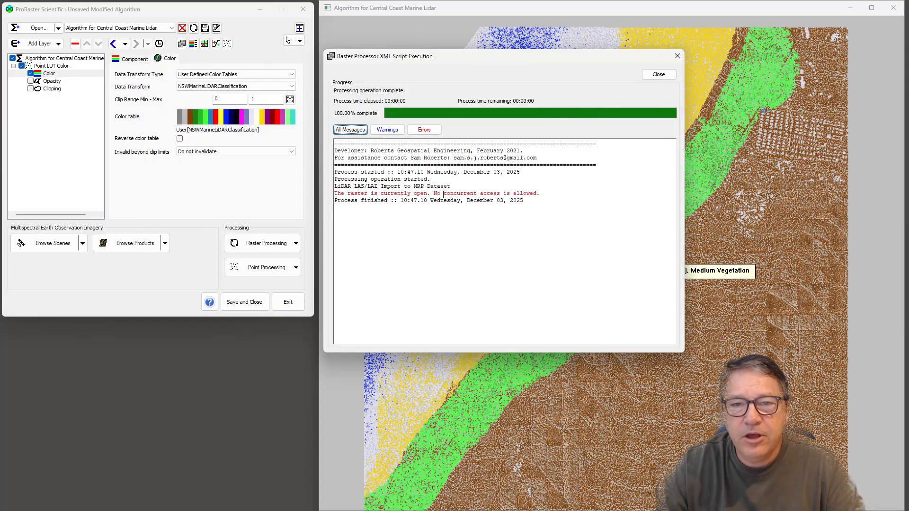
{"action": "left_click", "coordinate": [656, 76]}
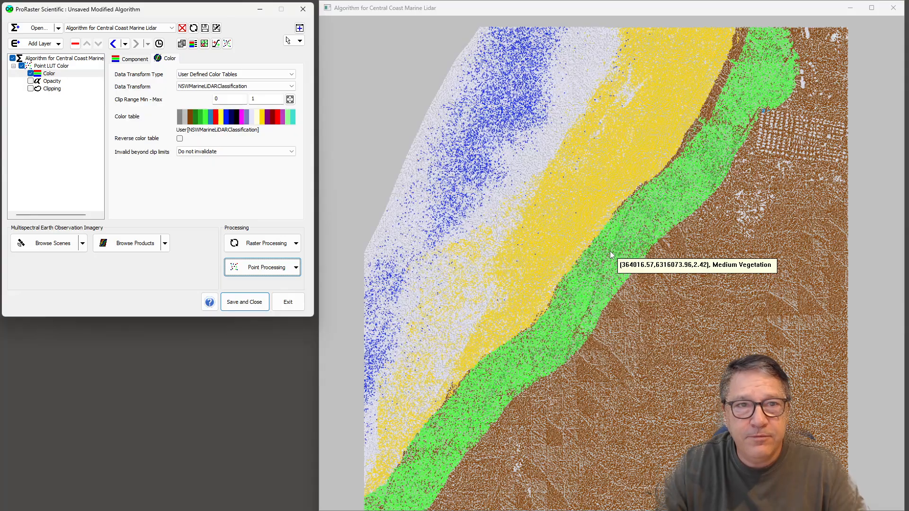
- Unload the Central Coast Marine Lidar algorithm without saving it and reopen the saved Demo LiDAR import job
{"action": "left_click", "coordinate": [182, 27]}
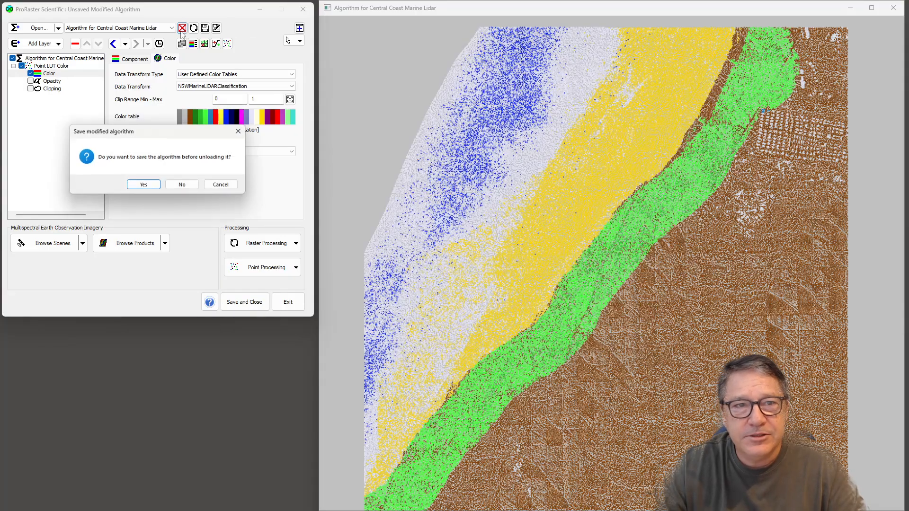
{"action": "left_click", "coordinate": [183, 186]}
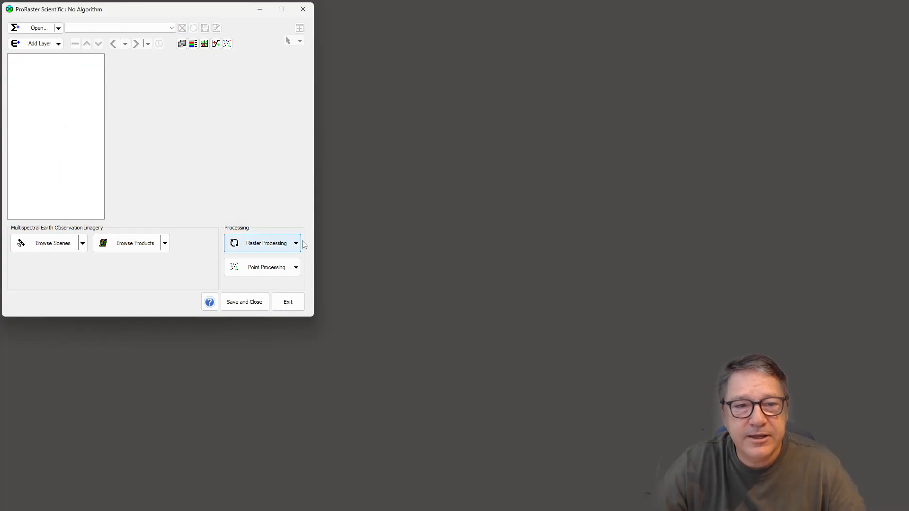
{"action": "left_click", "coordinate": [297, 268]}
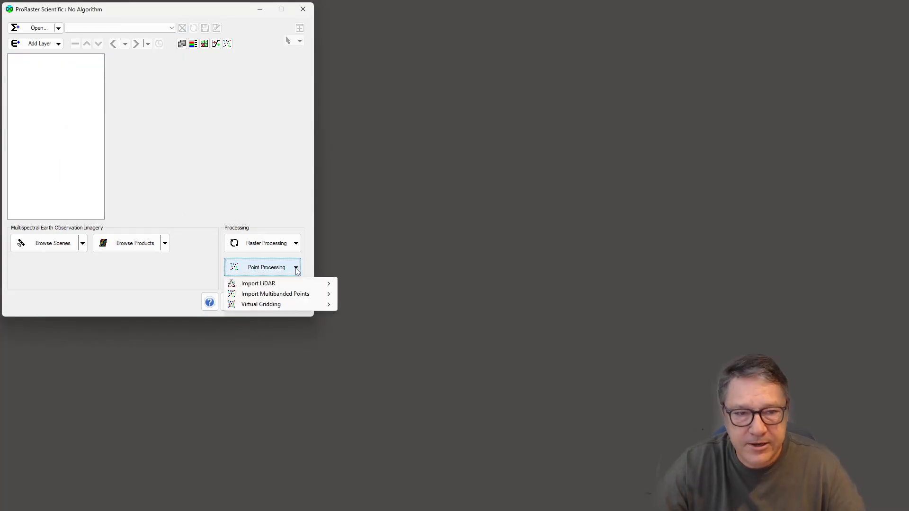
{"action": "mouse_move", "coordinate": [279, 283]}
{"action": "left_click", "coordinate": [395, 298]}
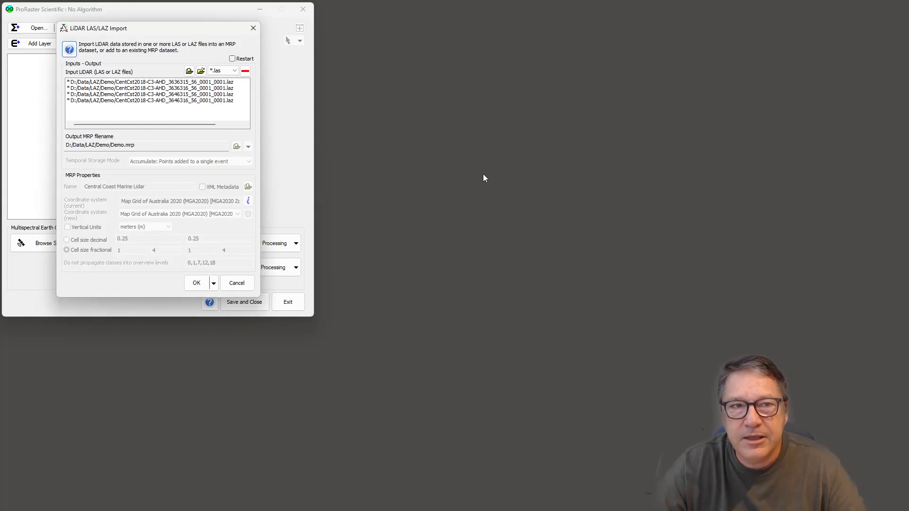
{"action": "left_click_drag", "start_coordinate": [134, 22], "coordinate": [460, 88]}
- Switch the reopened job's input filter to *.laz and add the Demo folder's remaining LAZ tiles
{"action": "left_click", "coordinate": [539, 130]}
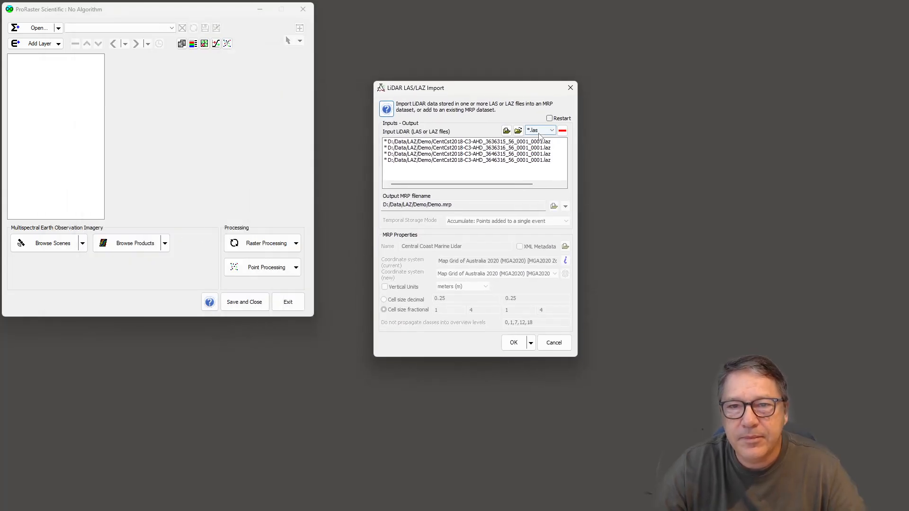
{"action": "left_click", "coordinate": [541, 145]}
{"action": "left_click", "coordinate": [519, 131]}
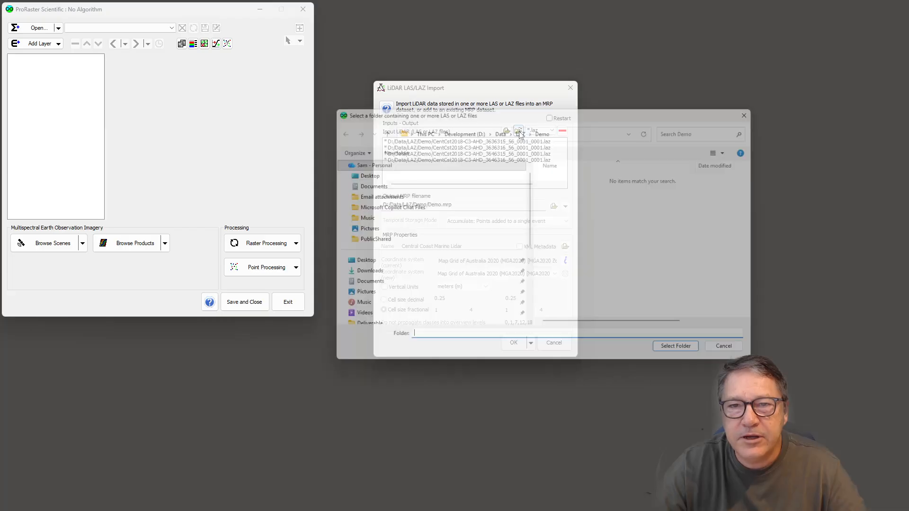
{"action": "left_click", "coordinate": [688, 356]}
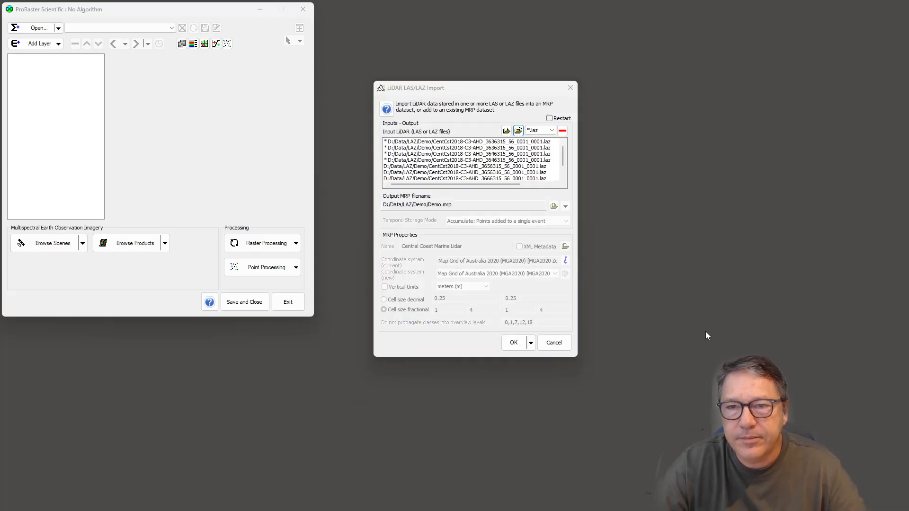
- Run the import to append the new tiles to Demo.mrp, and widen the preview of the updated dataset
{"action": "left_click", "coordinate": [513, 343]}
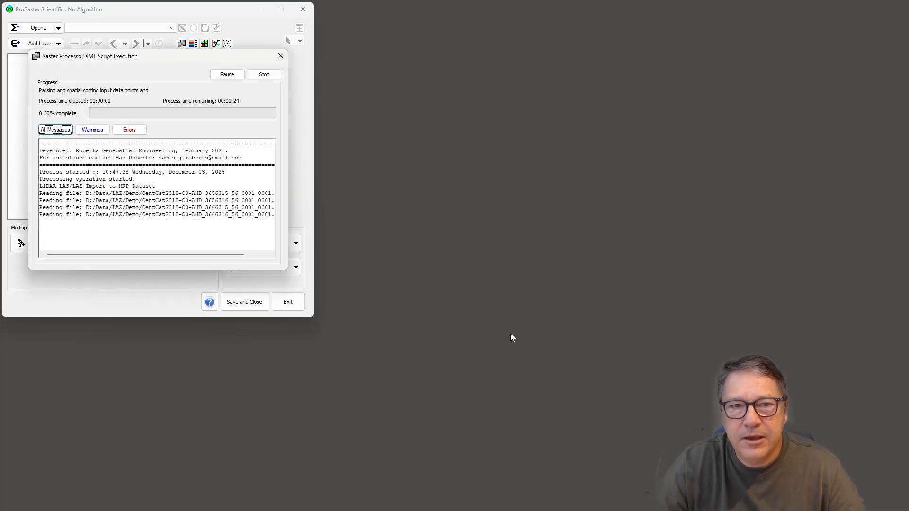
{"action": "left_click_drag", "start_coordinate": [140, 59], "coordinate": [417, 69]}
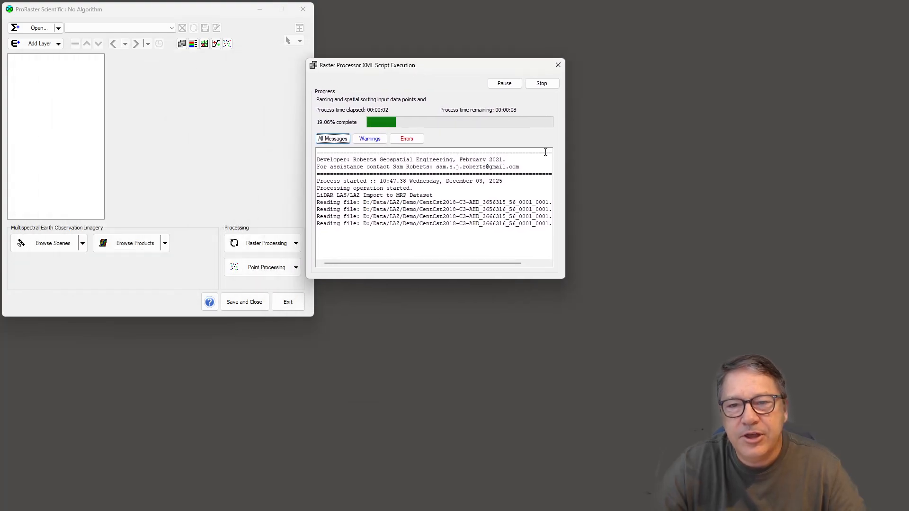
{"action": "left_click_drag", "start_coordinate": [563, 281], "coordinate": [694, 346]}
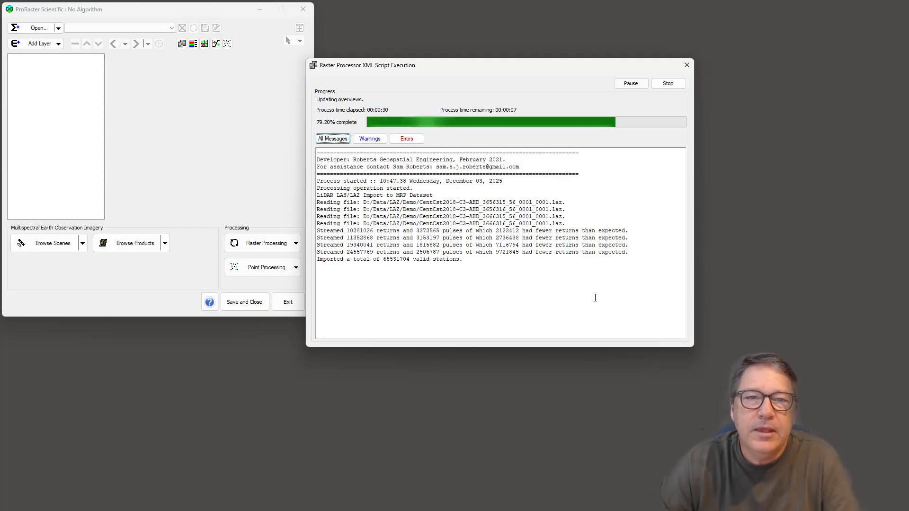
{"action": "left_click_drag", "start_coordinate": [433, 69], "coordinate": [455, 73]}
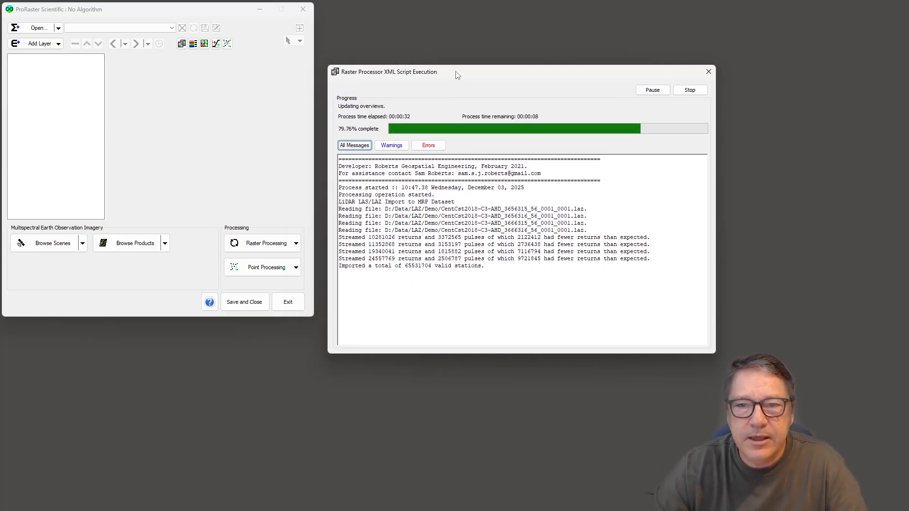
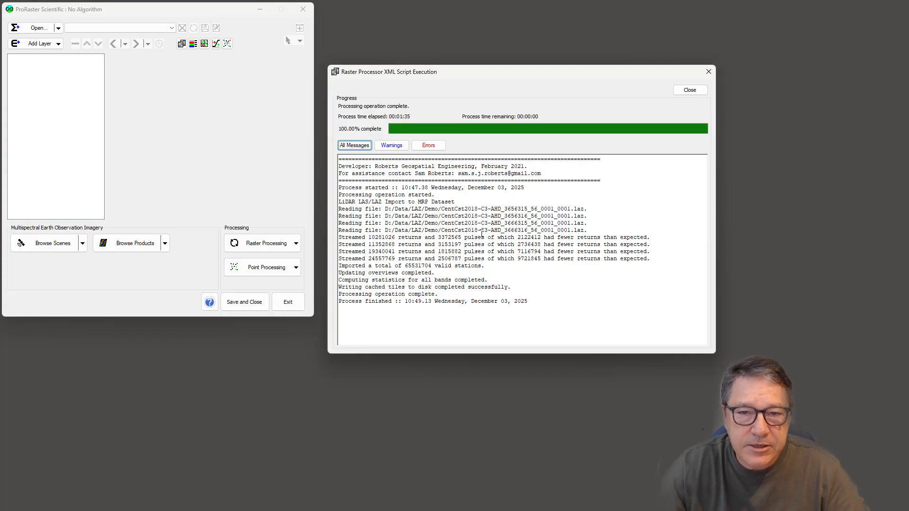
{"action": "left_click", "coordinate": [690, 90]}
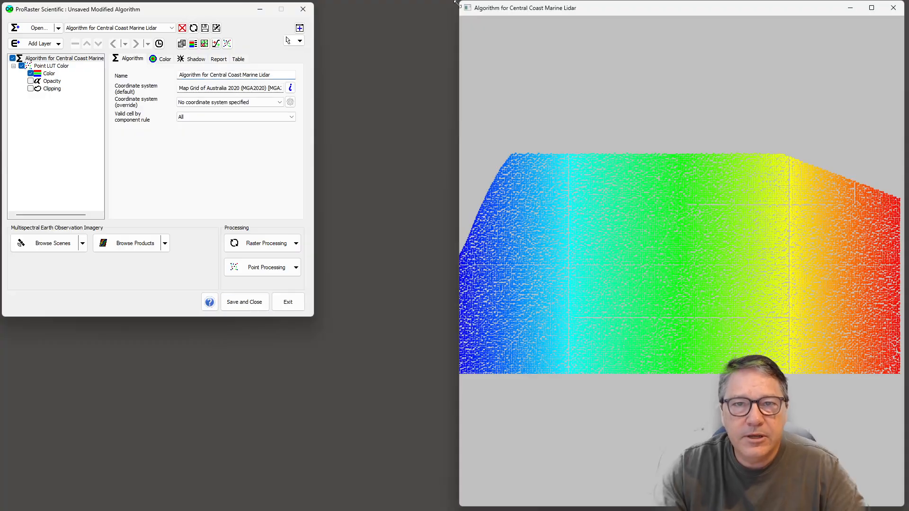
{"action": "left_click_drag", "start_coordinate": [459, 30], "coordinate": [351, 31]}
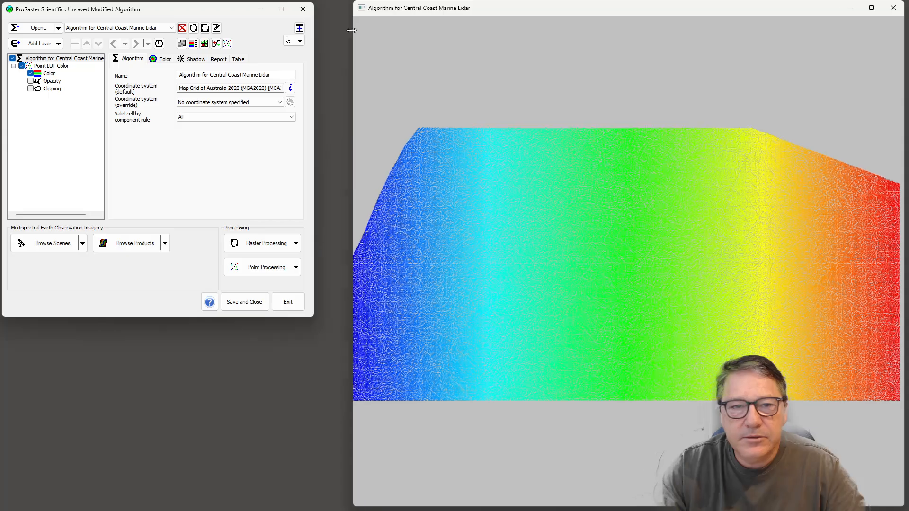
- Run a statistics analysis on D:/Data/LAZ/Demo/Demo.mrp for all bands of the LASData field, with Demo_Report.txt as the report file
{"action": "left_click", "coordinate": [295, 245]}
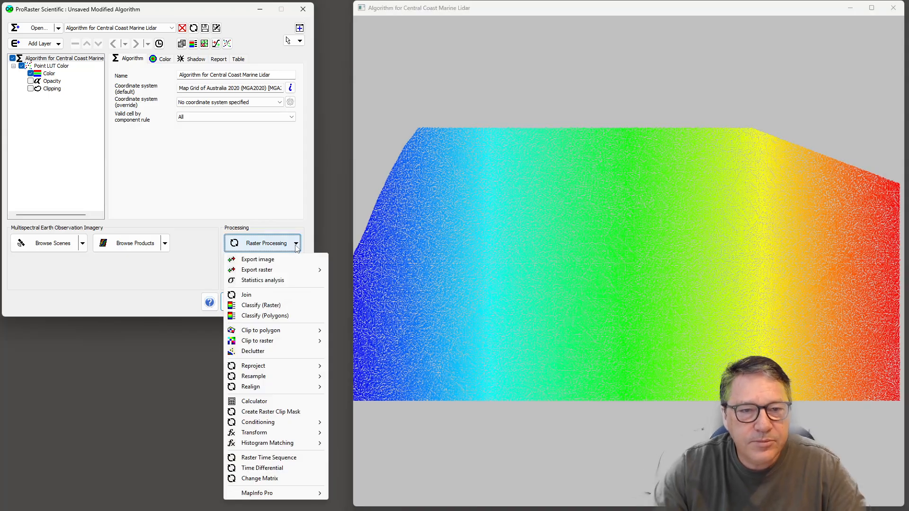
{"action": "left_click", "coordinate": [280, 281]}
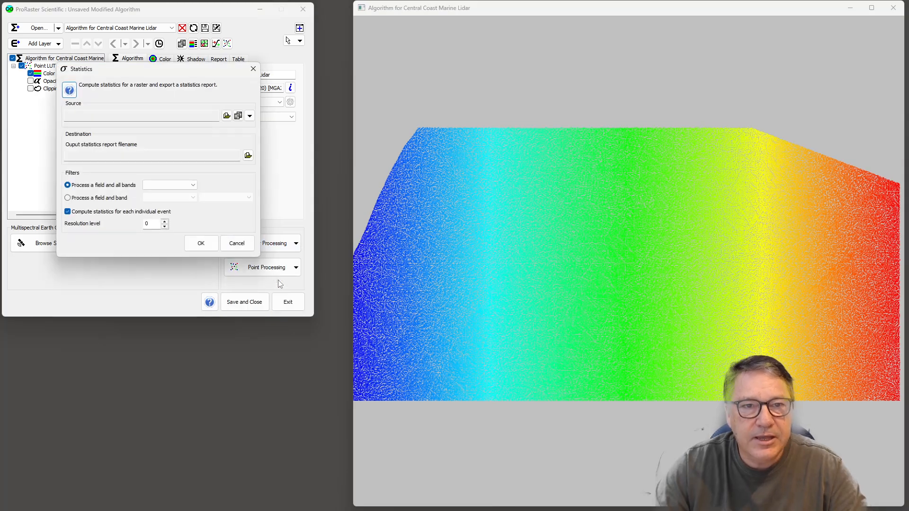
{"action": "left_click_drag", "start_coordinate": [131, 72], "coordinate": [351, 120]}
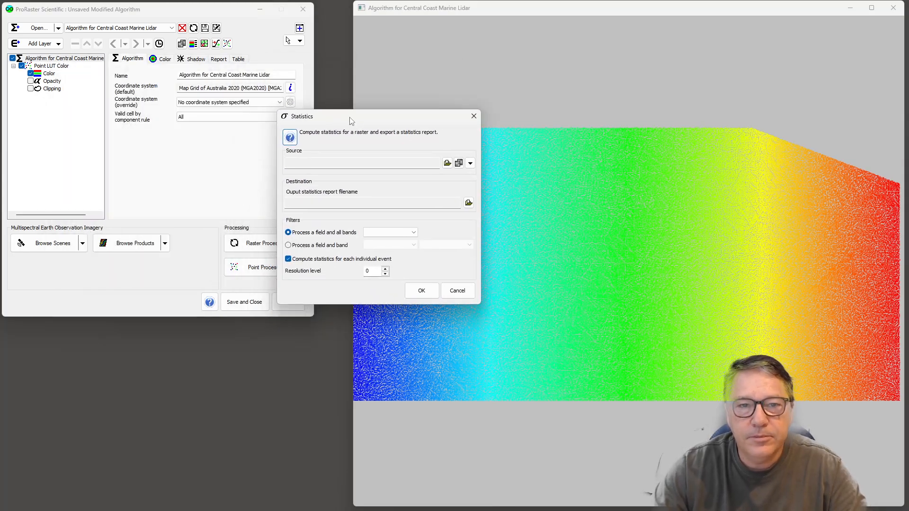
{"action": "left_click", "coordinate": [470, 163]}
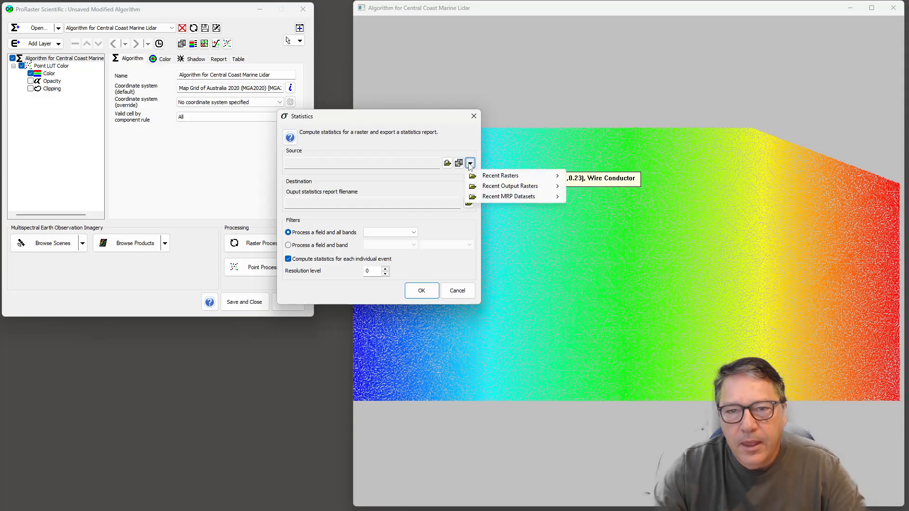
{"action": "mouse_move", "coordinate": [510, 187]}
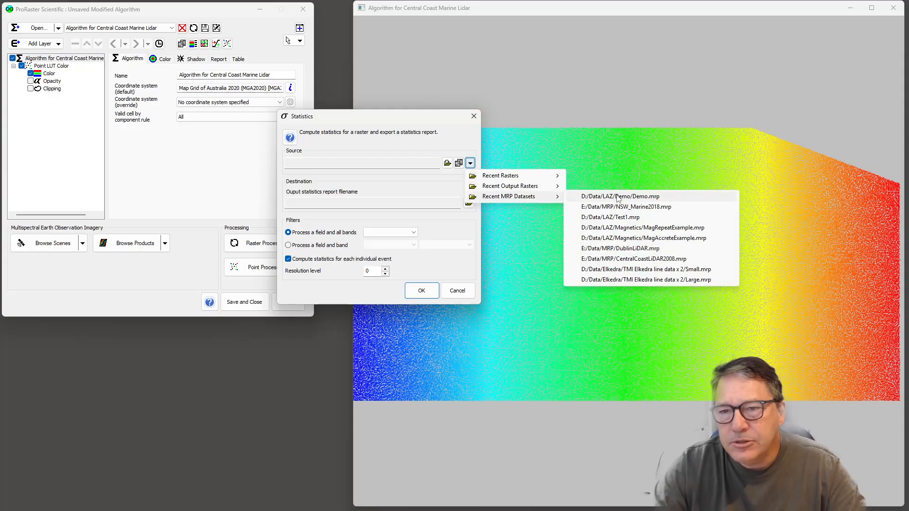
{"action": "left_click", "coordinate": [621, 197]}
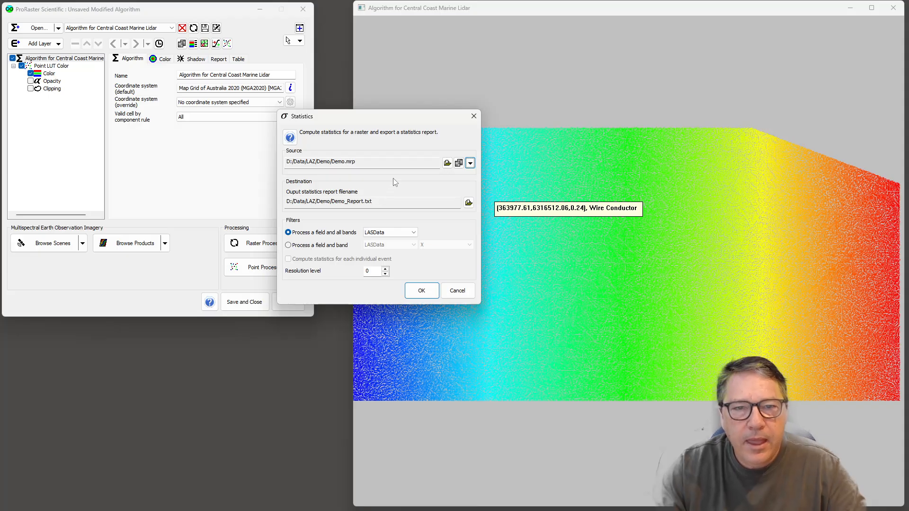
{"action": "left_click", "coordinate": [422, 290]}
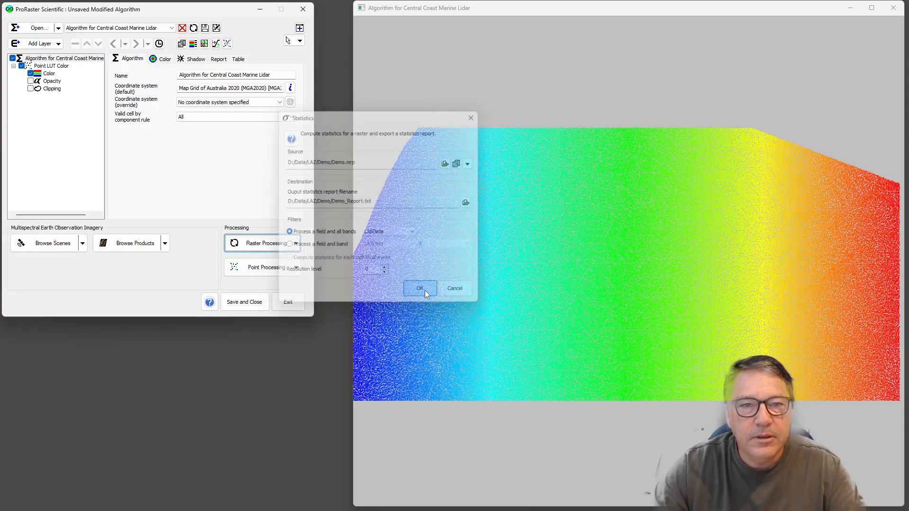
- Examine the LASData X band statistics, checking the valid sample count, the spatial details and the histogram
{"action": "left_click_drag", "start_coordinate": [143, 59], "coordinate": [445, 95]}
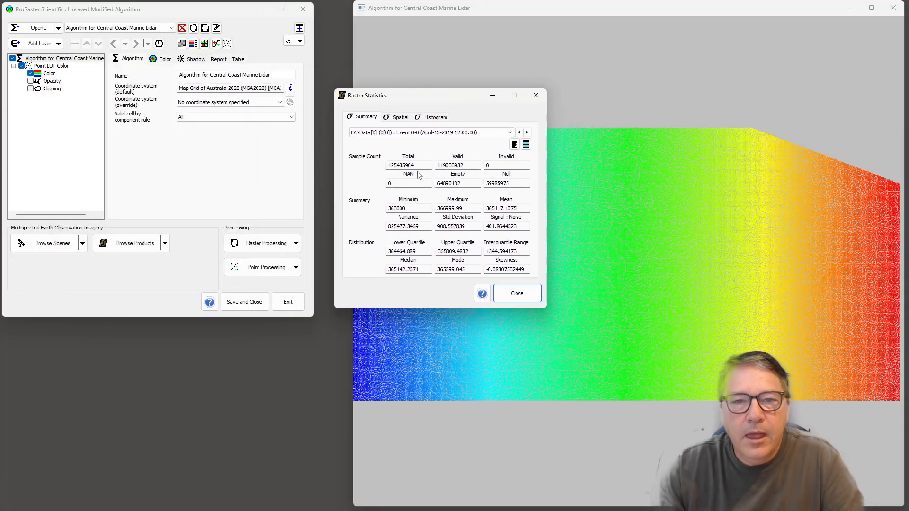
{"action": "left_click_drag", "start_coordinate": [465, 163], "coordinate": [448, 164]}
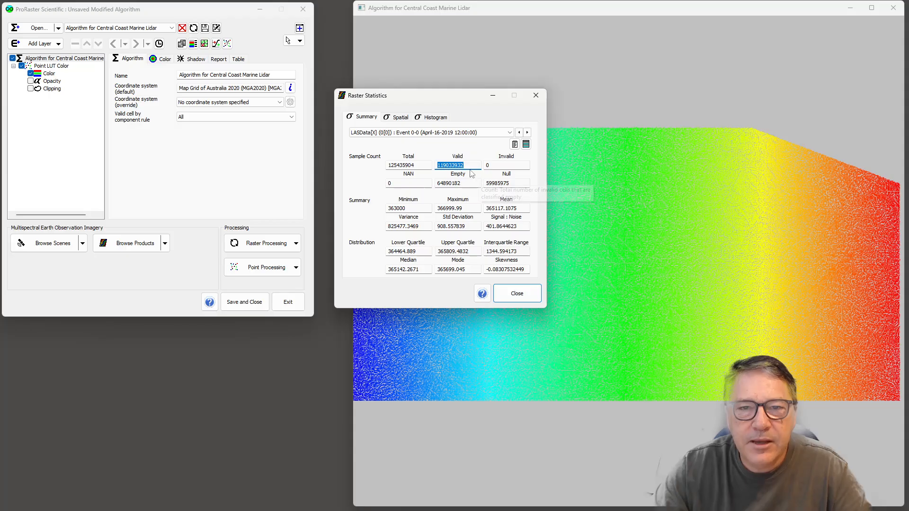
{"action": "left_click", "coordinate": [447, 165]}
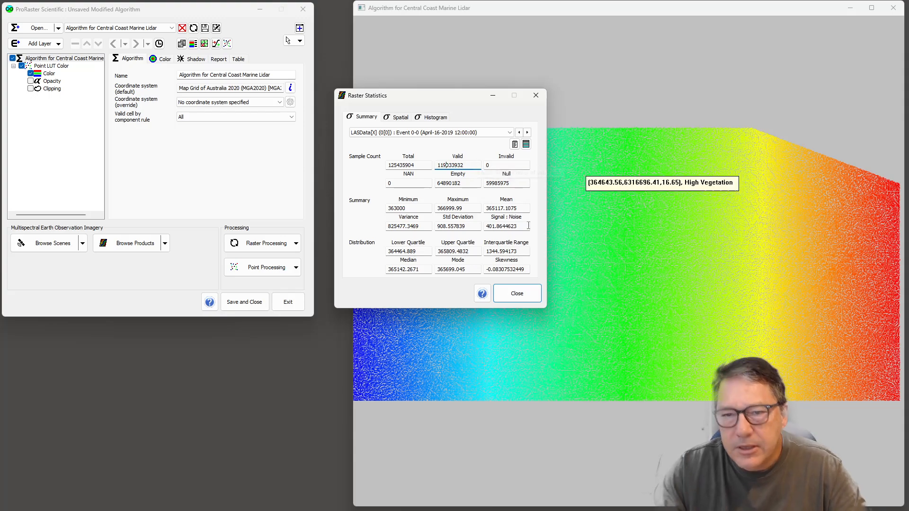
{"action": "left_click_drag", "start_coordinate": [439, 100], "coordinate": [442, 103]}
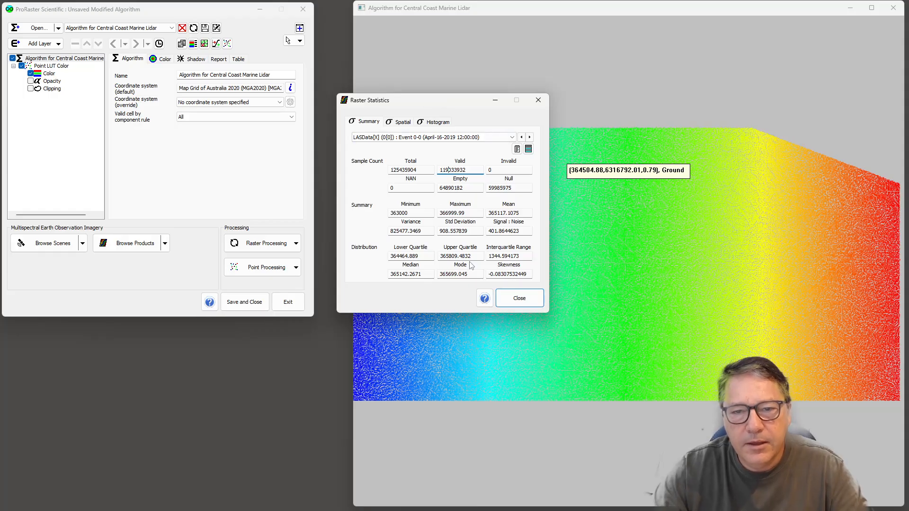
{"action": "left_click", "coordinate": [403, 122]}
{"action": "left_click", "coordinate": [438, 122]}
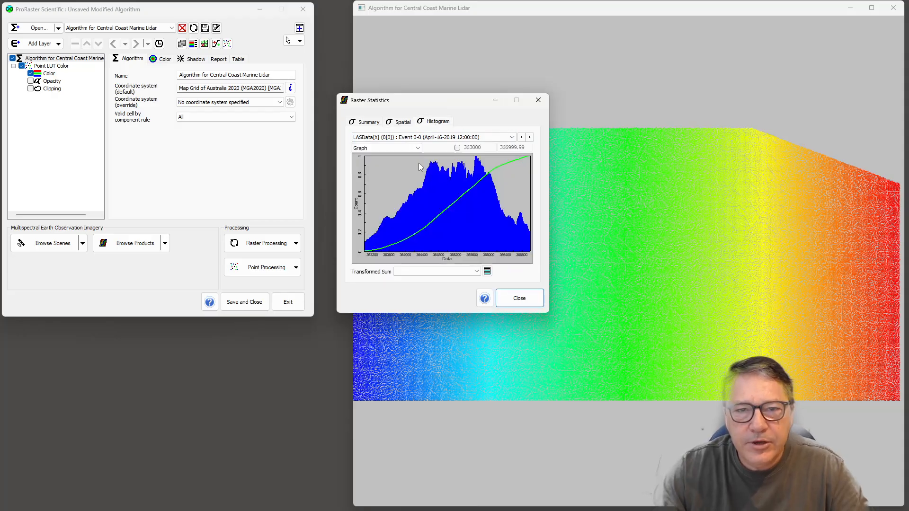
- Display the histogram of the LASData Classification band as a Spreadsheet (Variable) table
{"action": "left_click", "coordinate": [434, 137]}
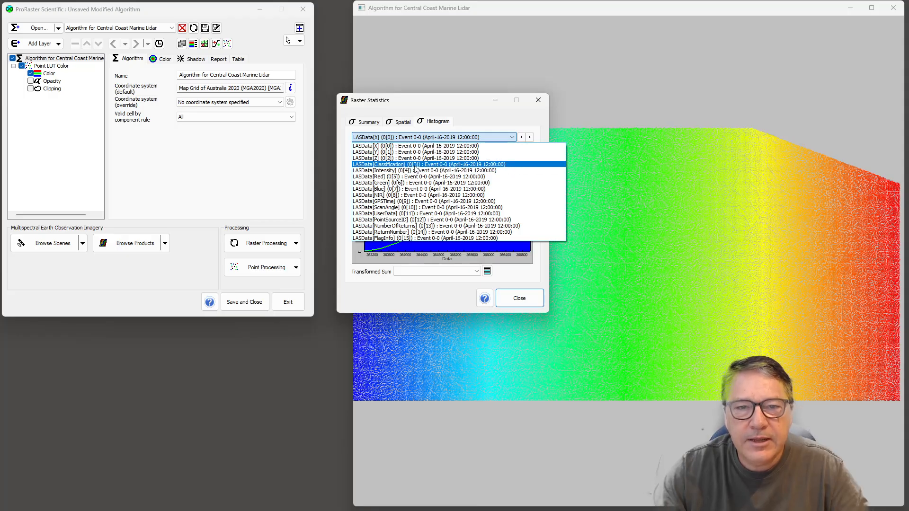
{"action": "left_click", "coordinate": [383, 165]}
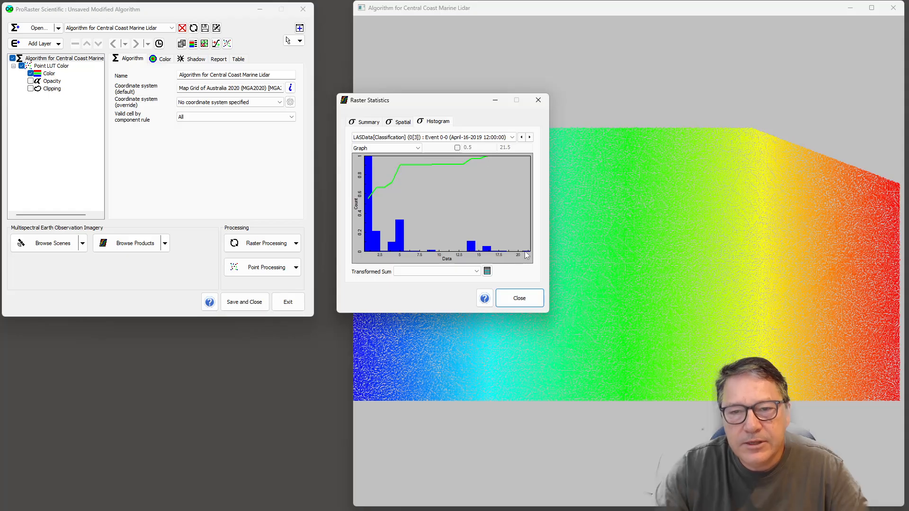
{"action": "left_click", "coordinate": [379, 148]}
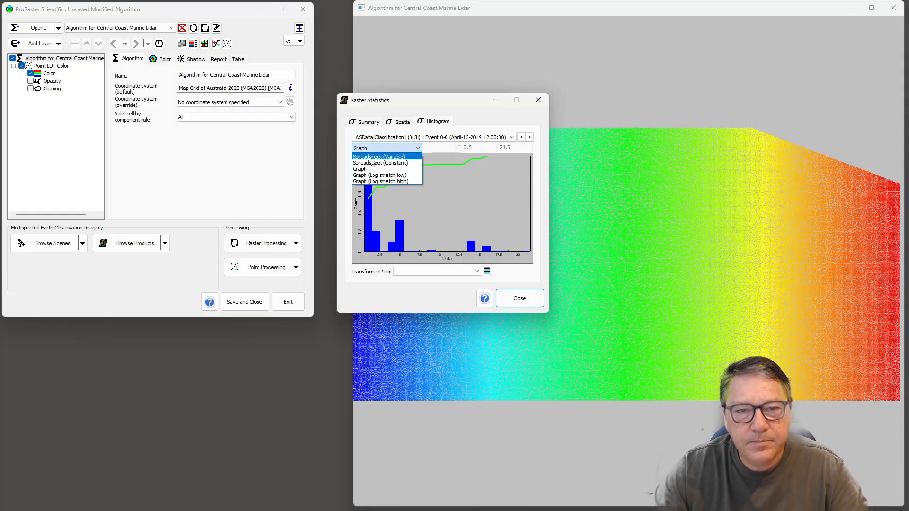
{"action": "left_click", "coordinate": [372, 158]}
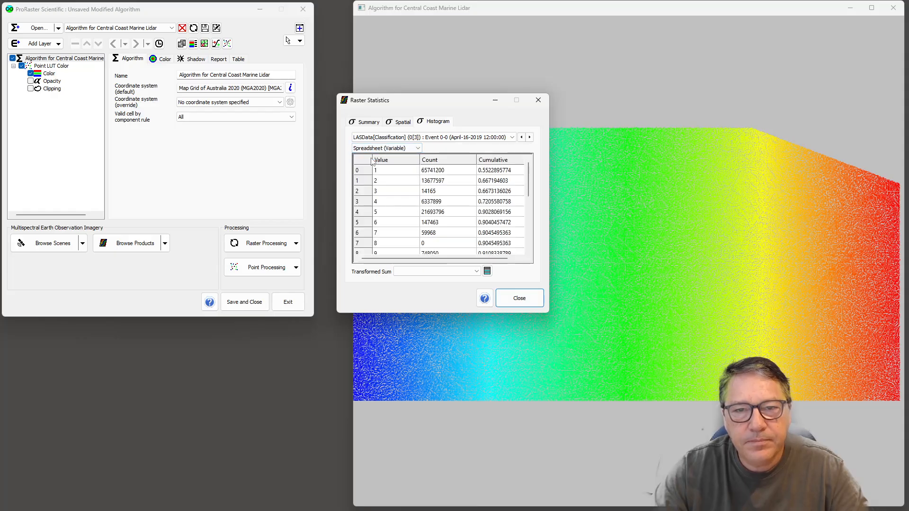
- Examine the point counts per classification value in the histogram table, from the first classes through to class 21
{"action": "left_click", "coordinate": [394, 173]}
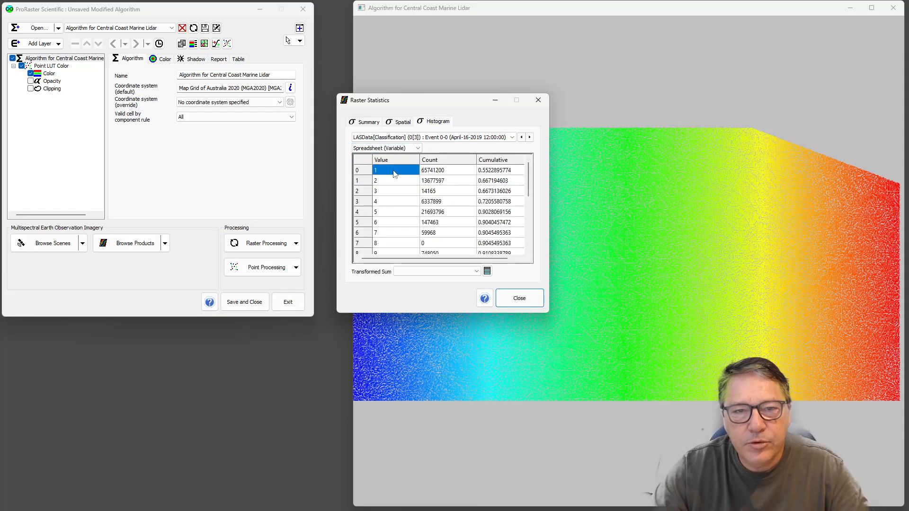
{"action": "left_click", "coordinate": [438, 175]}
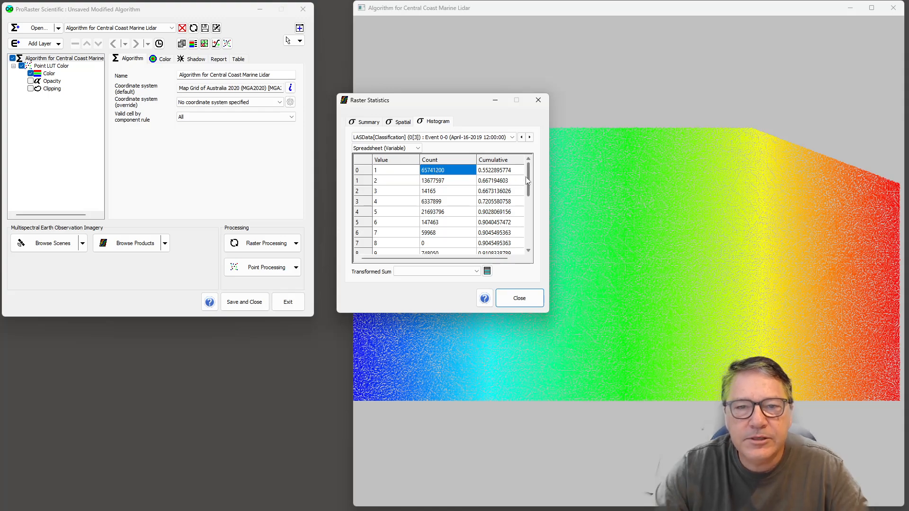
{"action": "left_click", "coordinate": [386, 182]}
{"action": "left_click", "coordinate": [435, 185]}
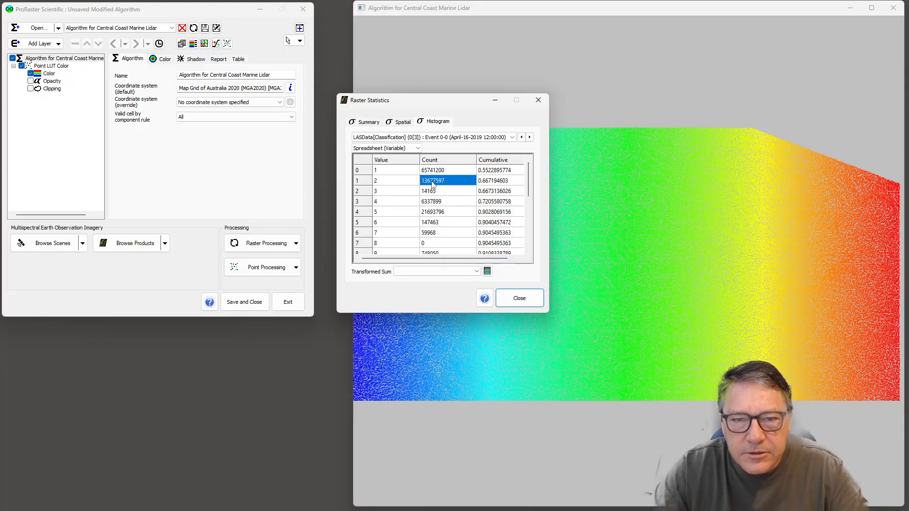
{"action": "left_click_drag", "start_coordinate": [528, 180], "coordinate": [529, 239]}
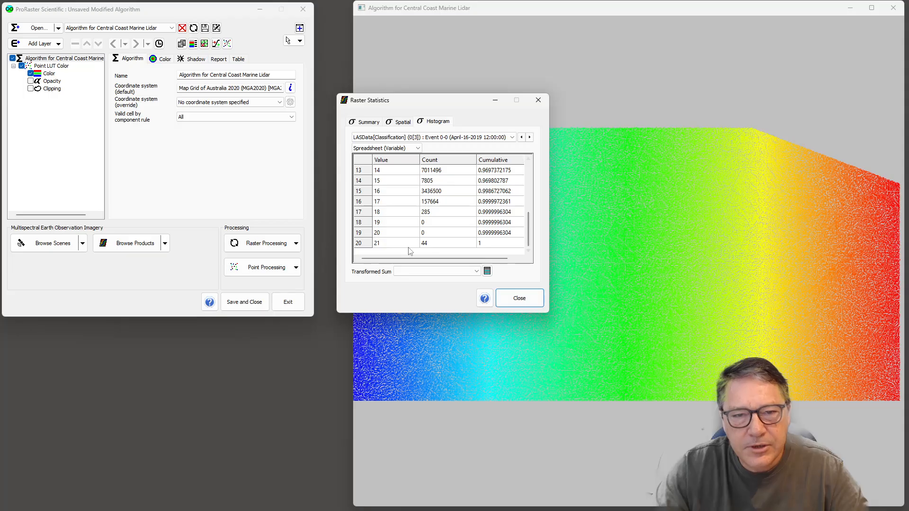
{"action": "left_click", "coordinate": [428, 244]}
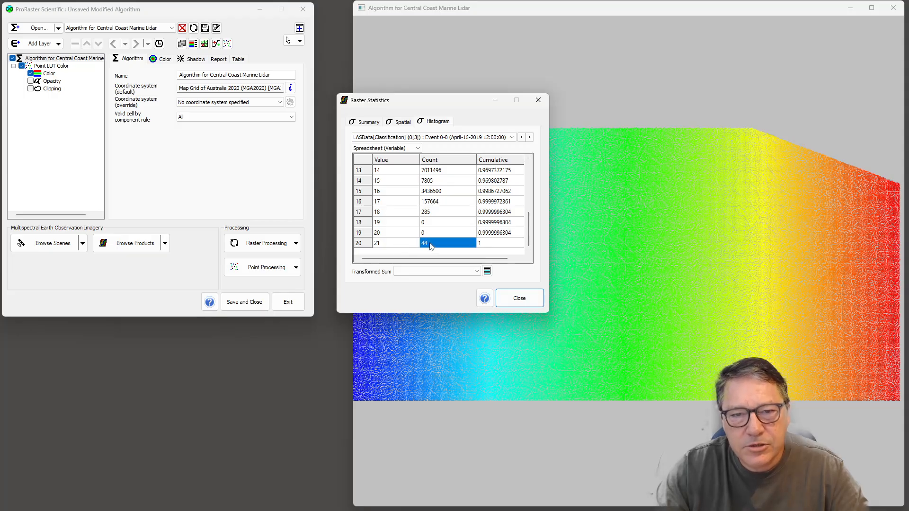
{"action": "left_click", "coordinate": [434, 213]}
{"action": "left_click", "coordinate": [435, 193]}
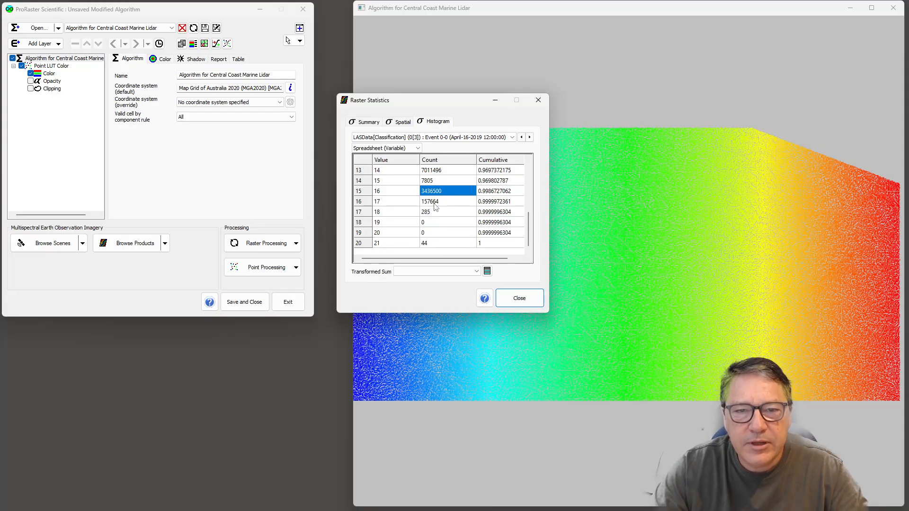
{"action": "left_click", "coordinate": [433, 203]}
{"action": "left_click", "coordinate": [432, 208]}
{"action": "left_click", "coordinate": [436, 179]}
{"action": "left_click", "coordinate": [434, 171]}
{"action": "left_click_drag", "start_coordinate": [528, 232], "coordinate": [529, 179]}
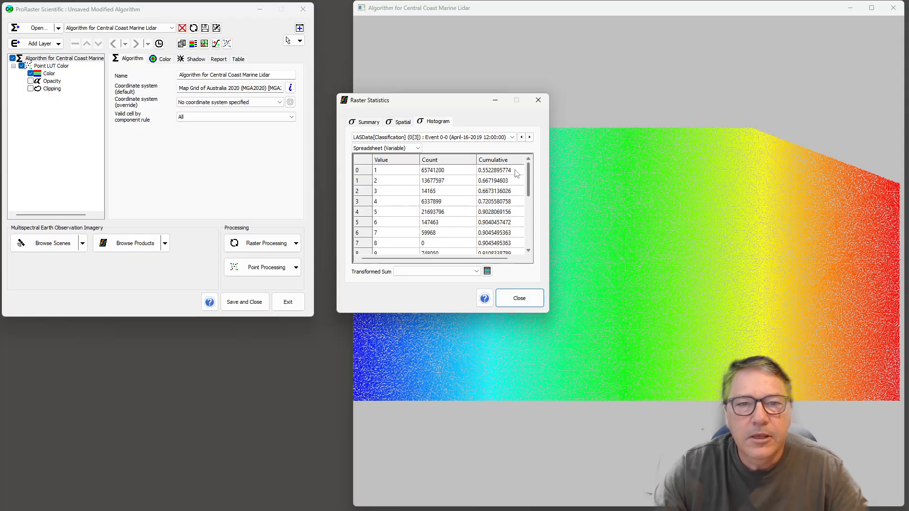
- Open the Demo_Report.txt statistics report from the Classification band summary and examine the X band's cell, point and pulse counts
{"action": "left_click", "coordinate": [374, 124]}
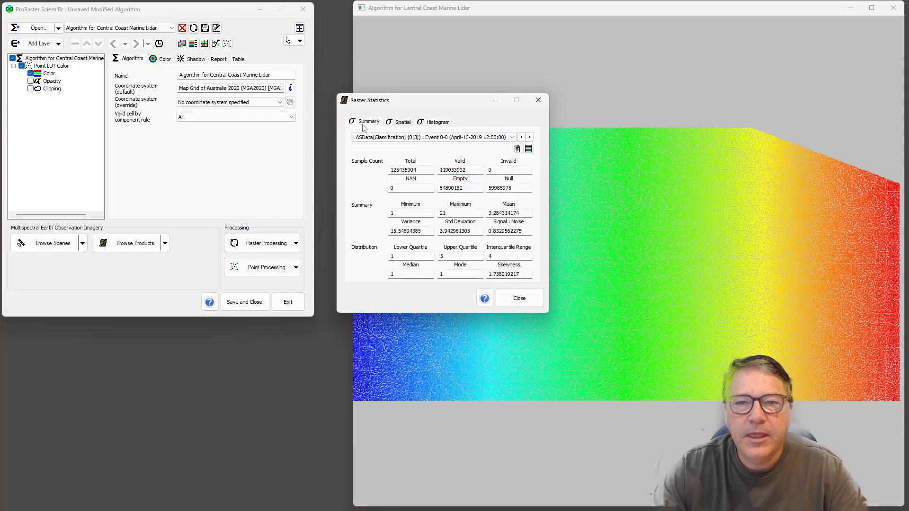
{"action": "left_click", "coordinate": [517, 150]}
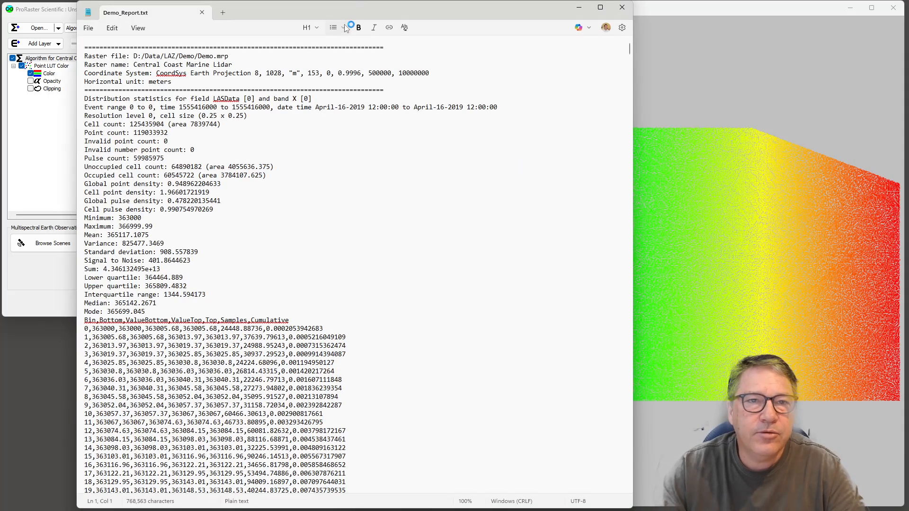
{"action": "left_click_drag", "start_coordinate": [351, 16], "coordinate": [431, 17]}
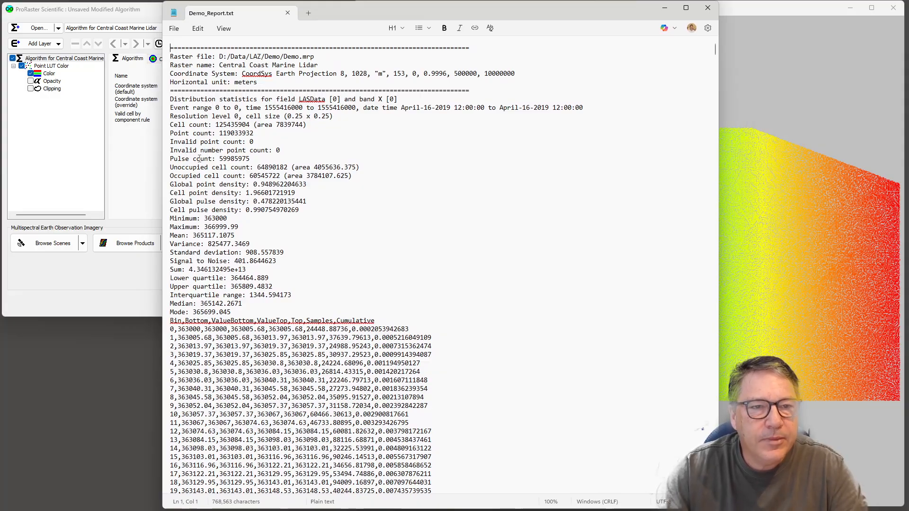
{"action": "left_click", "coordinate": [227, 125]}
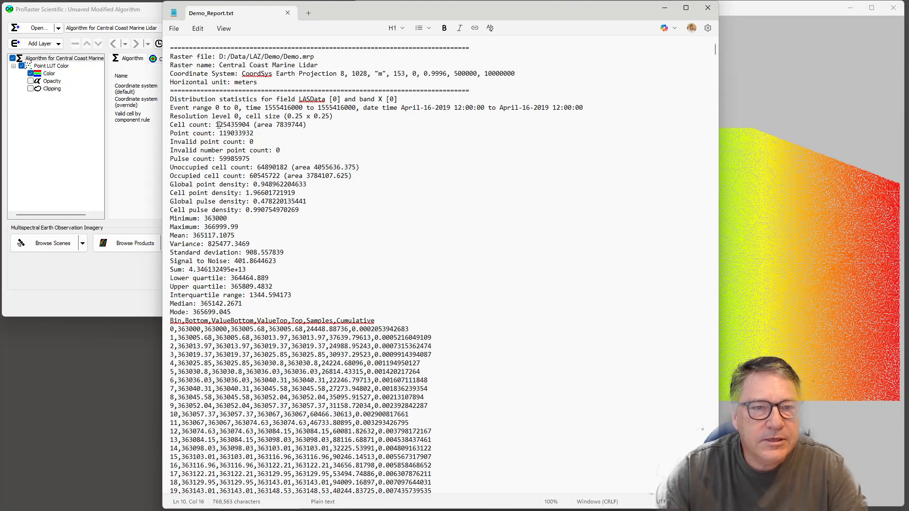
{"action": "left_click_drag", "start_coordinate": [219, 124], "coordinate": [257, 133]}
{"action": "left_click", "coordinate": [250, 125]}
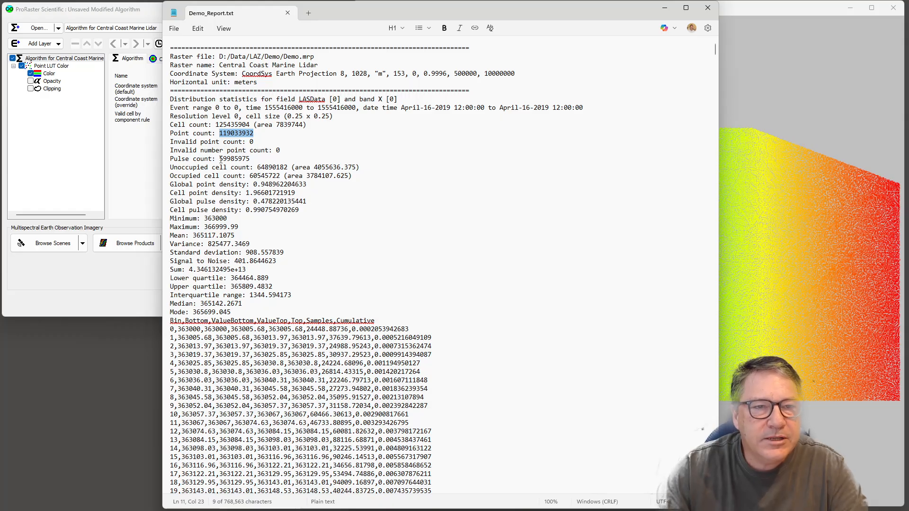
{"action": "left_click_drag", "start_coordinate": [221, 160], "coordinate": [251, 159]}
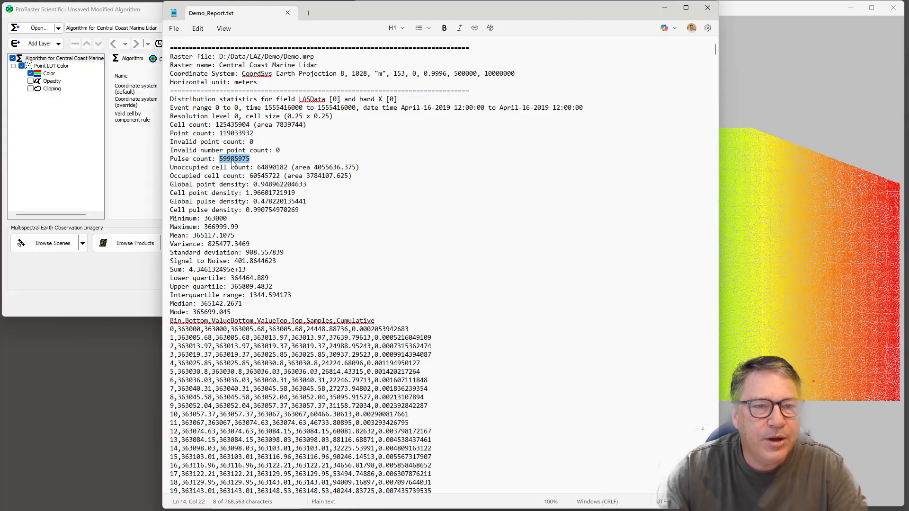
{"action": "double_click", "coordinate": [233, 134]}
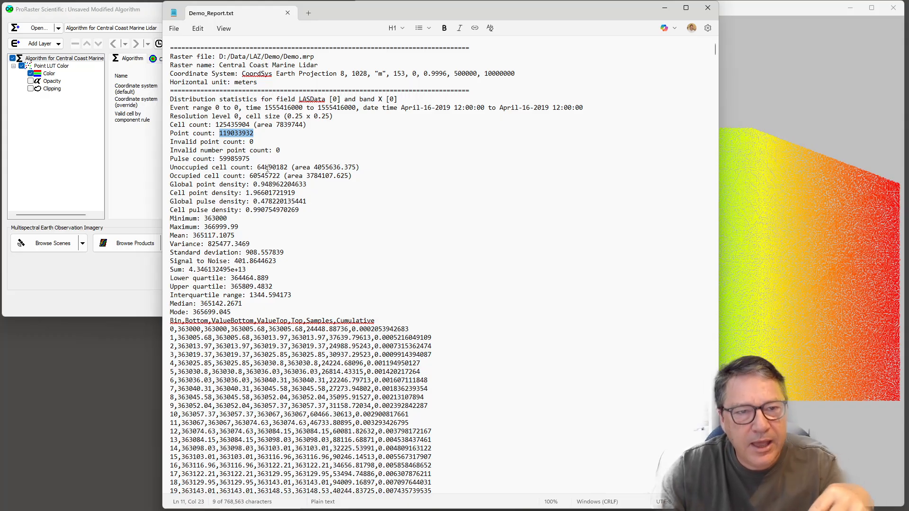
- Examine the report's unoccupied and occupied cell counts and the point and pulse densities, and close the report and the statistics window
{"action": "double_click", "coordinate": [273, 167]}
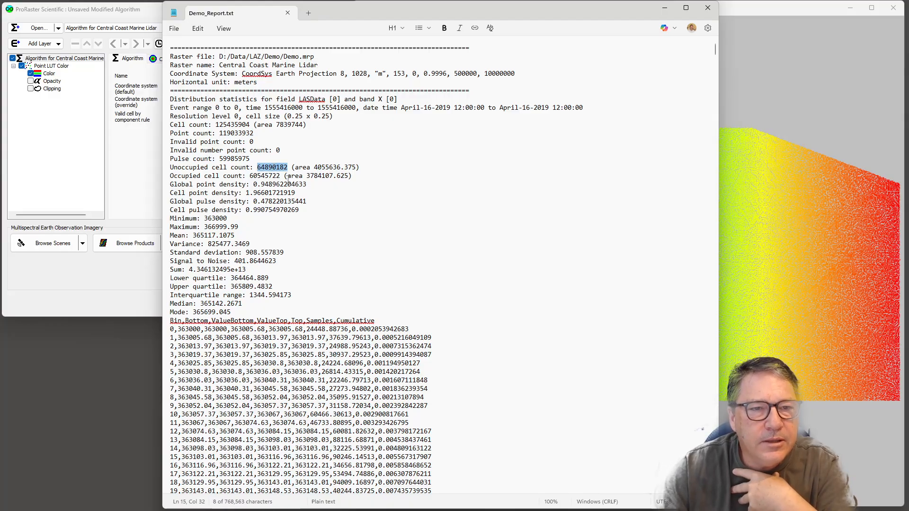
{"action": "left_click_drag", "start_coordinate": [249, 176], "coordinate": [283, 175]}
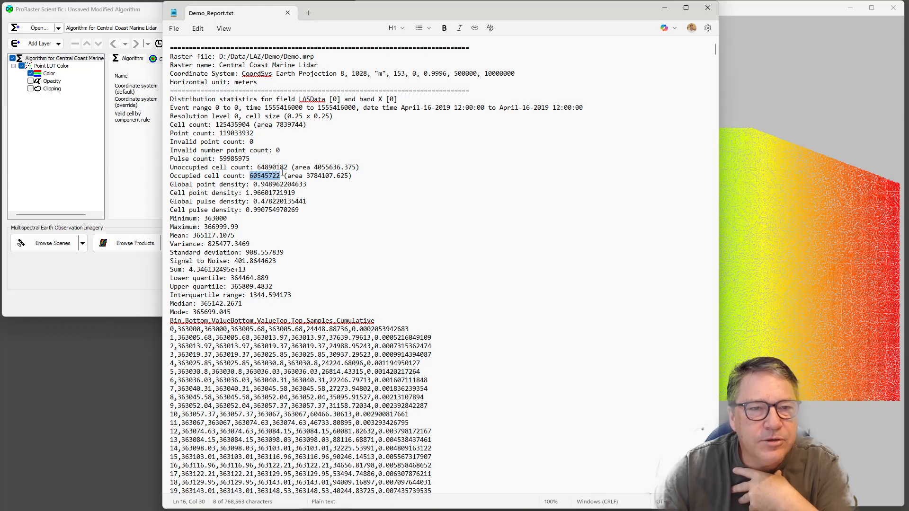
{"action": "left_click", "coordinate": [280, 168]}
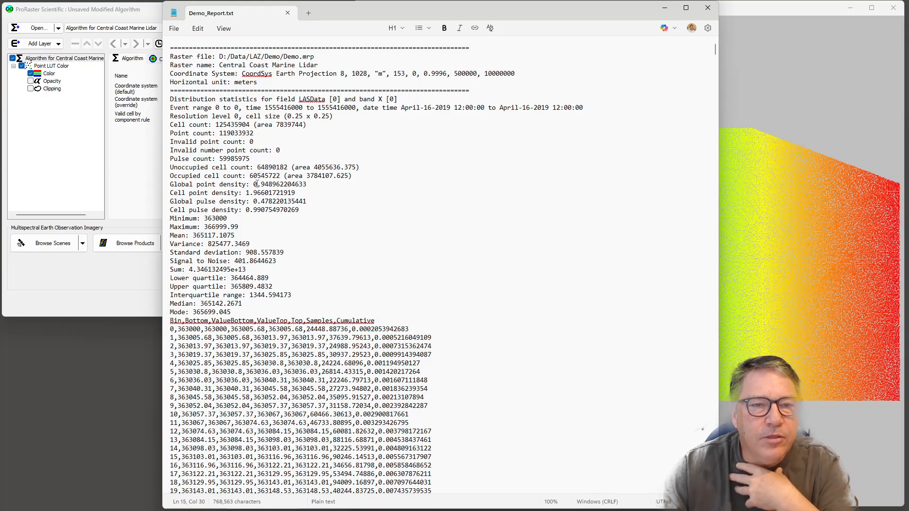
{"action": "left_click_drag", "start_coordinate": [254, 184], "coordinate": [307, 185]}
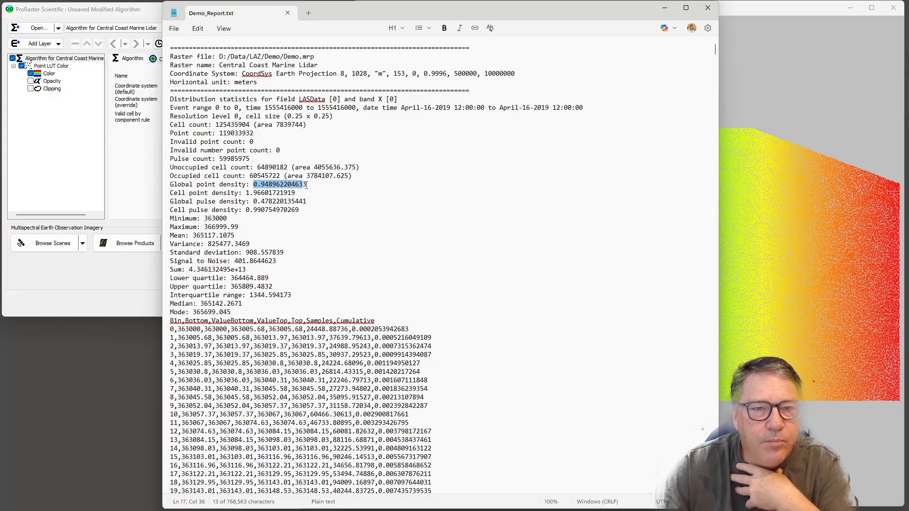
{"action": "left_click", "coordinate": [306, 184]}
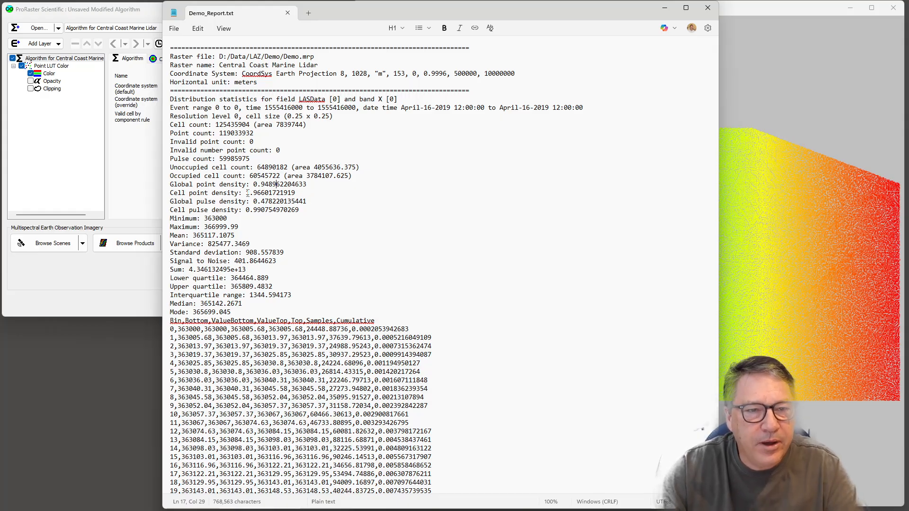
{"action": "left_click_drag", "start_coordinate": [246, 193], "coordinate": [295, 194]}
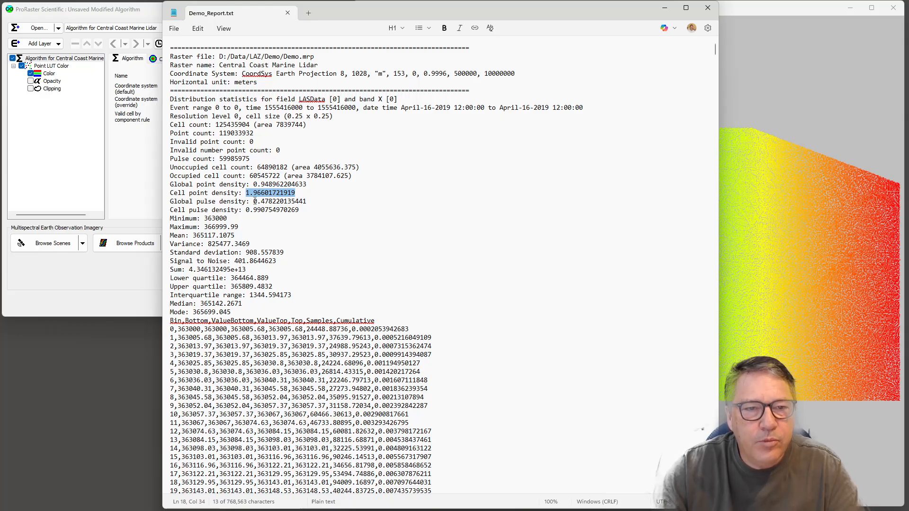
{"action": "left_click_drag", "start_coordinate": [254, 201], "coordinate": [304, 200]}
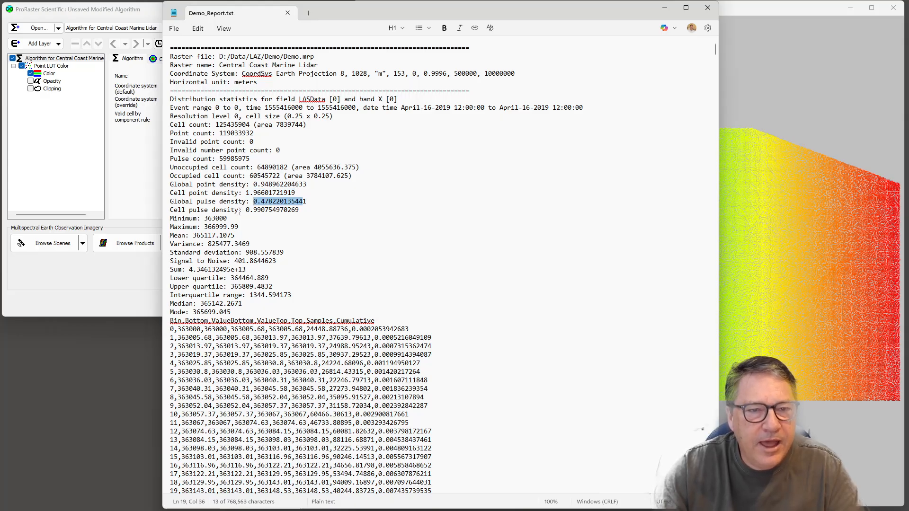
{"action": "left_click_drag", "start_coordinate": [246, 210], "coordinate": [299, 209]}
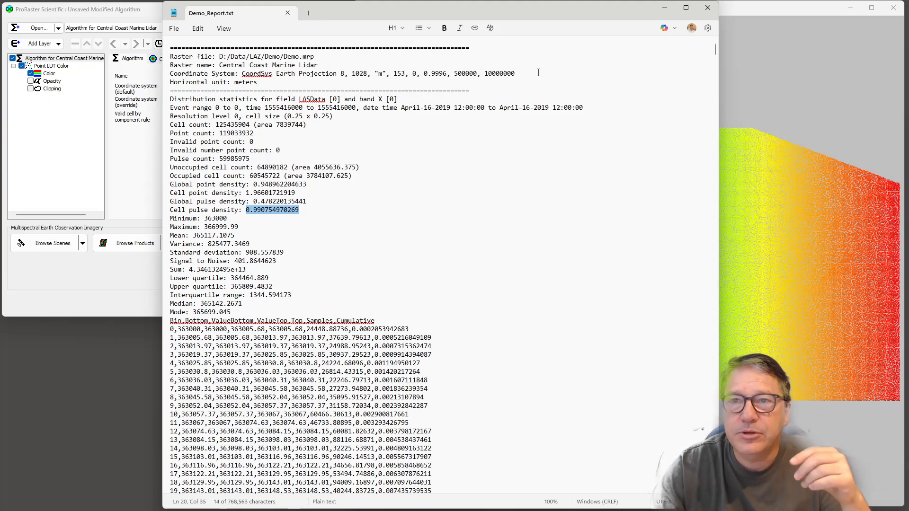
{"action": "left_click", "coordinate": [287, 13]}
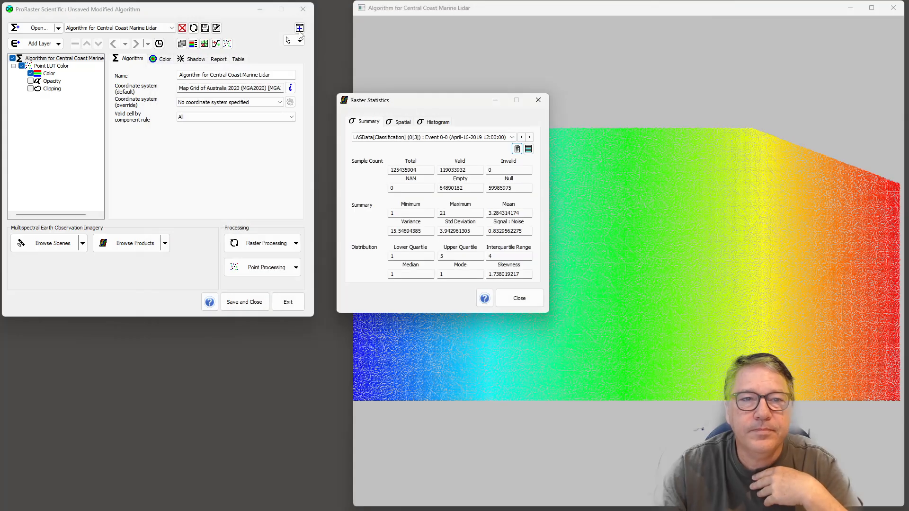
{"action": "left_click", "coordinate": [538, 100]}
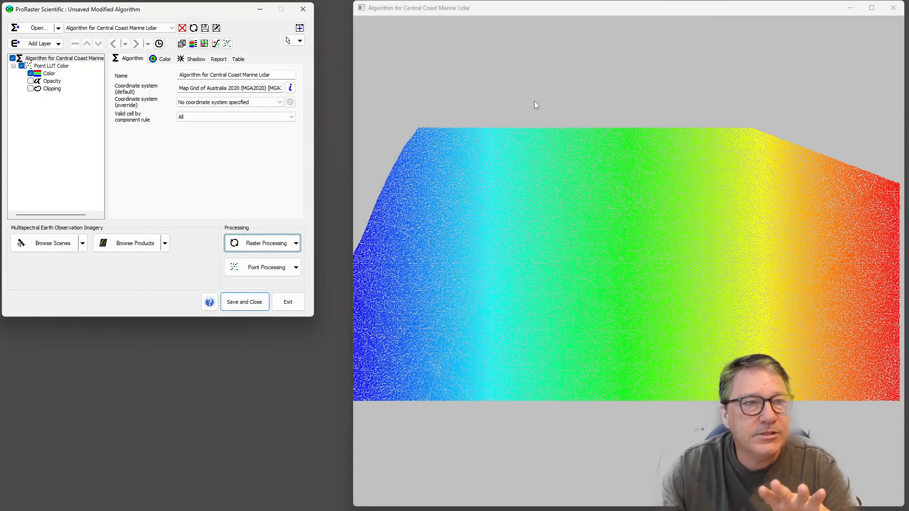
- View the band statistics of D:/Data/LAZ/Demo/Demo.mrp from the Raster Source Editor, and close the statistics window
{"action": "left_click", "coordinate": [181, 43]}
{"action": "left_click_drag", "start_coordinate": [346, 113], "coordinate": [385, 108]}
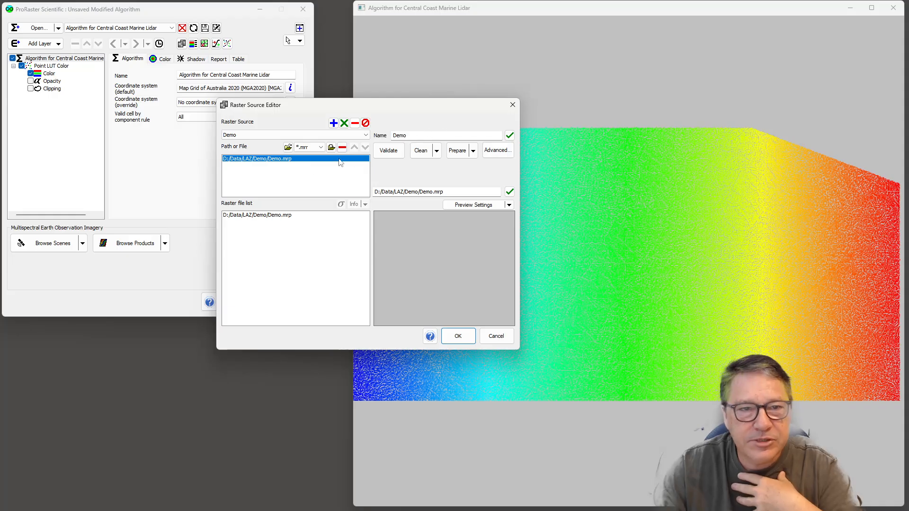
{"action": "left_click", "coordinate": [269, 215]}
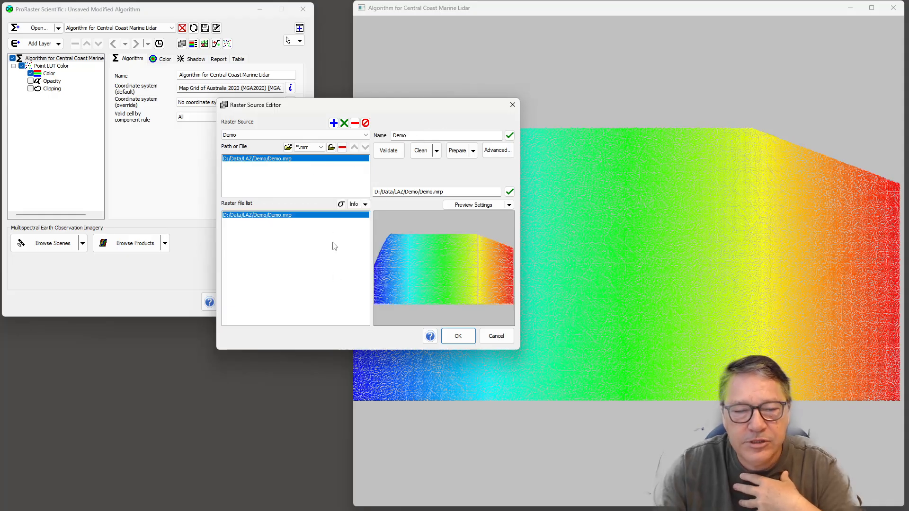
{"action": "left_click", "coordinate": [340, 204]}
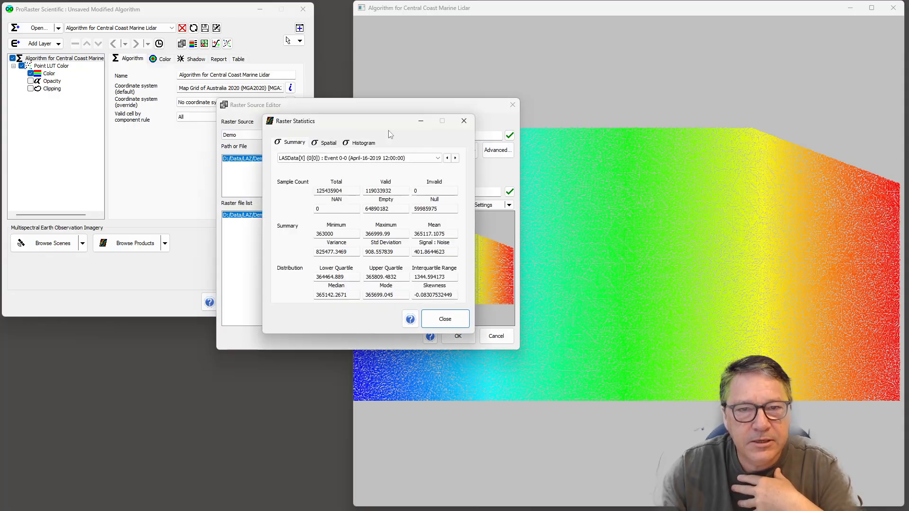
{"action": "left_click", "coordinate": [464, 121]}
- Generate the Detailed + Statistics information for Demo.mrp and examine the point density figures listed for its bands
{"action": "left_click", "coordinate": [358, 207]}
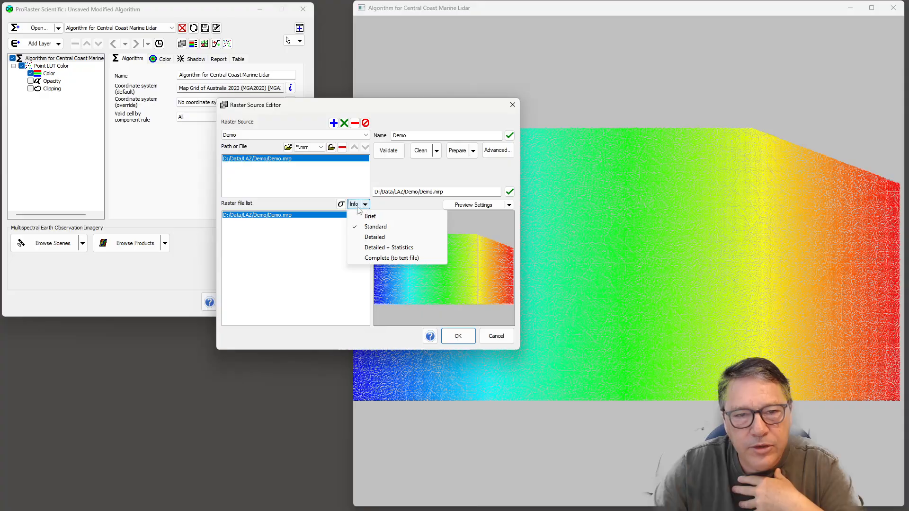
{"action": "left_click", "coordinate": [374, 248]}
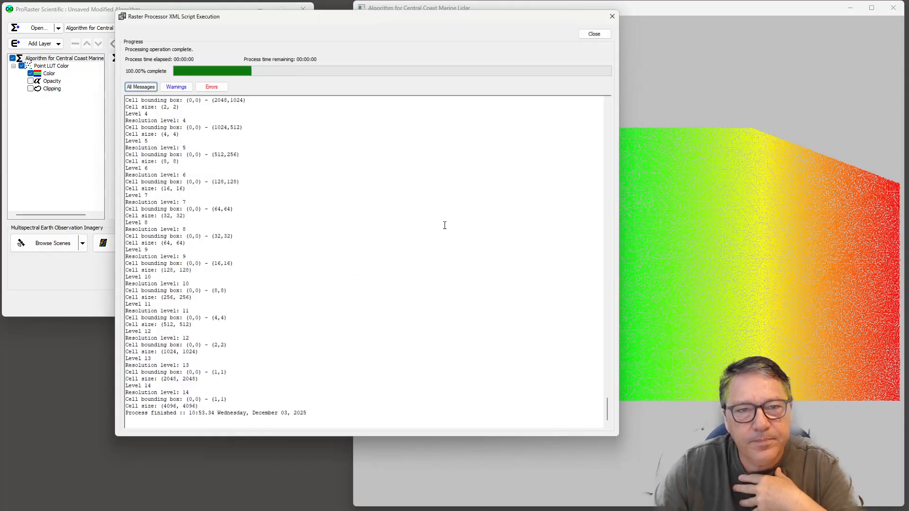
{"action": "left_click_drag", "start_coordinate": [621, 427], "coordinate": [619, 181]}
{"action": "left_click", "coordinate": [173, 136]}
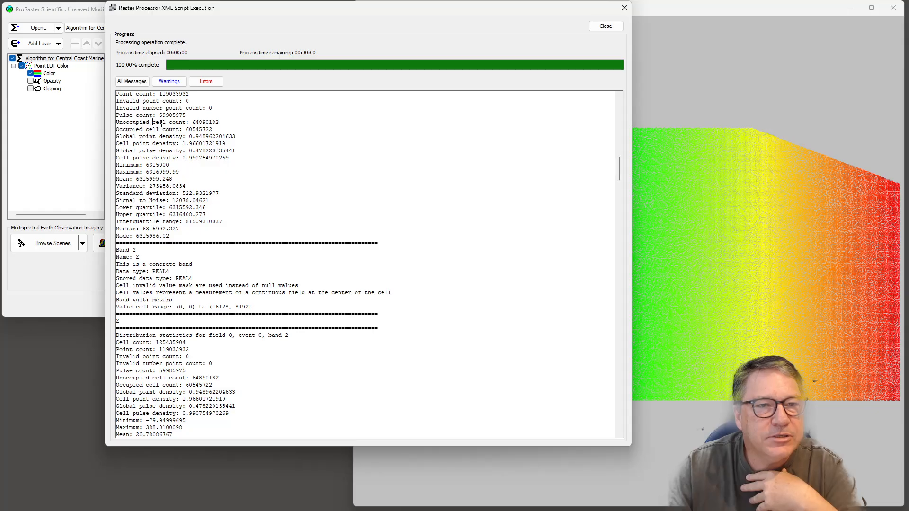
{"action": "double_click", "coordinate": [210, 137]}
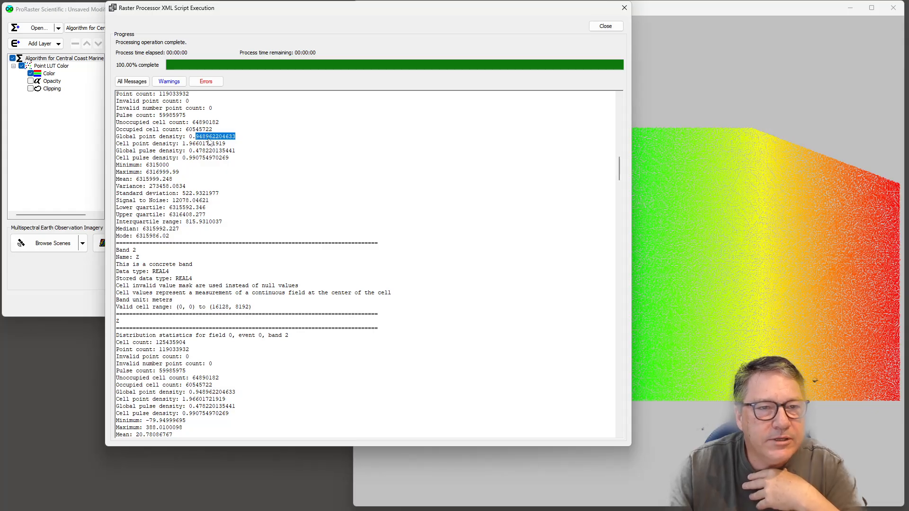
- Examine the cell point density and global pulse density in the detailed report, and close the report and the Raster Source Editor
{"action": "double_click", "coordinate": [207, 145]}
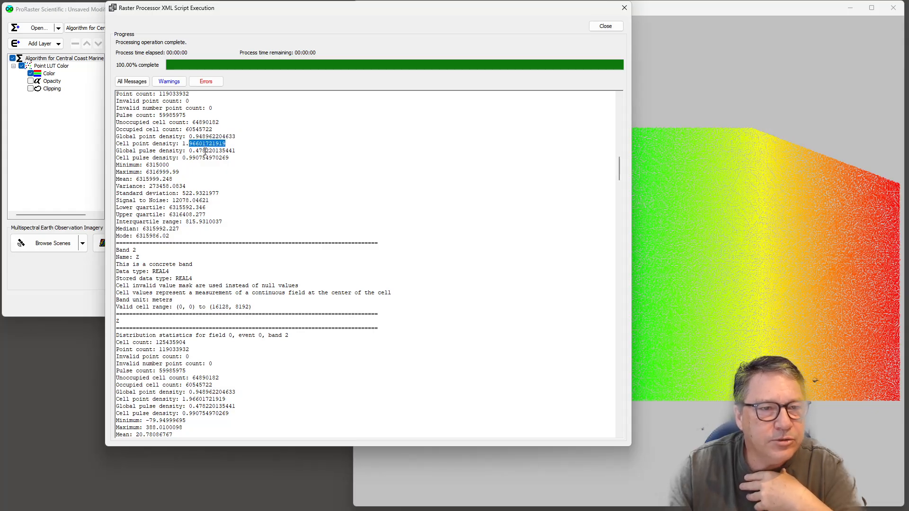
{"action": "left_click", "coordinate": [208, 150]}
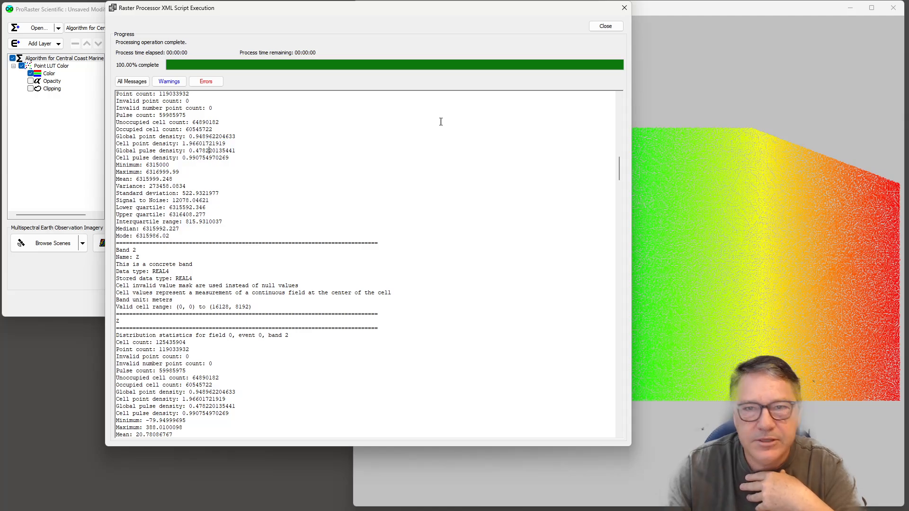
{"action": "left_click", "coordinate": [605, 27]}
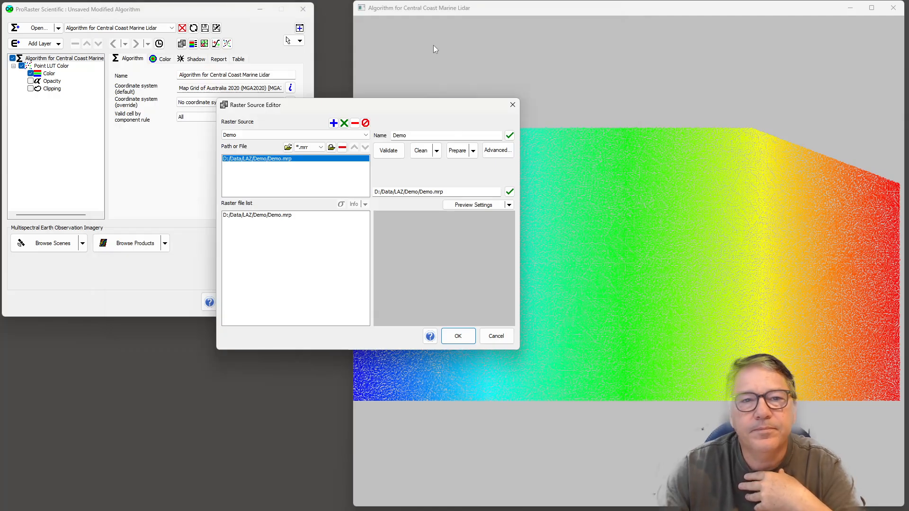
{"action": "left_click", "coordinate": [513, 106]}
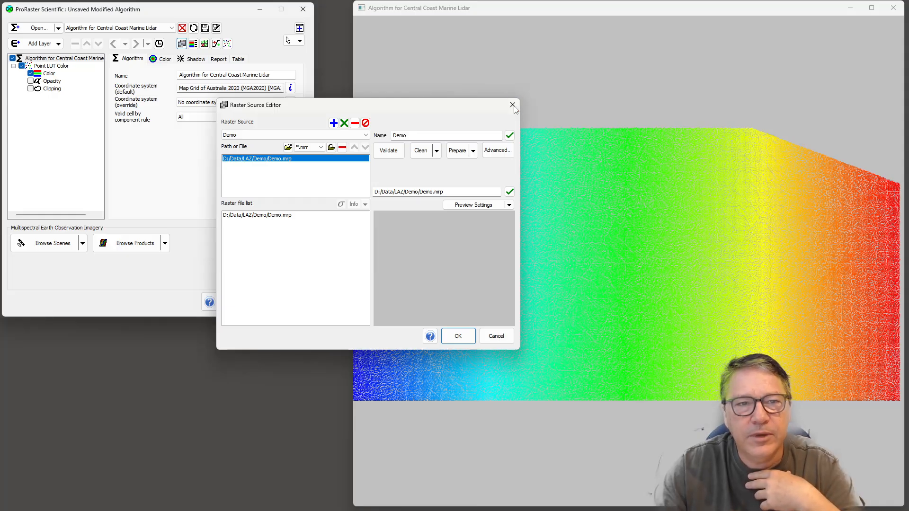
- Change the Tooltip option of the Central Coast Marine Lidar map view
{"action": "mouse_move", "coordinate": [438, 246]}
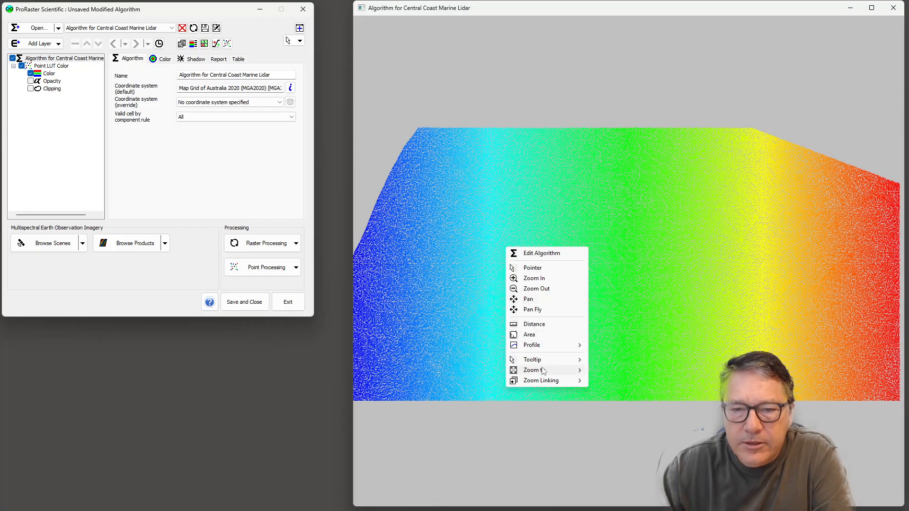
{"action": "mouse_move", "coordinate": [545, 359]}
{"action": "left_click", "coordinate": [615, 360]}
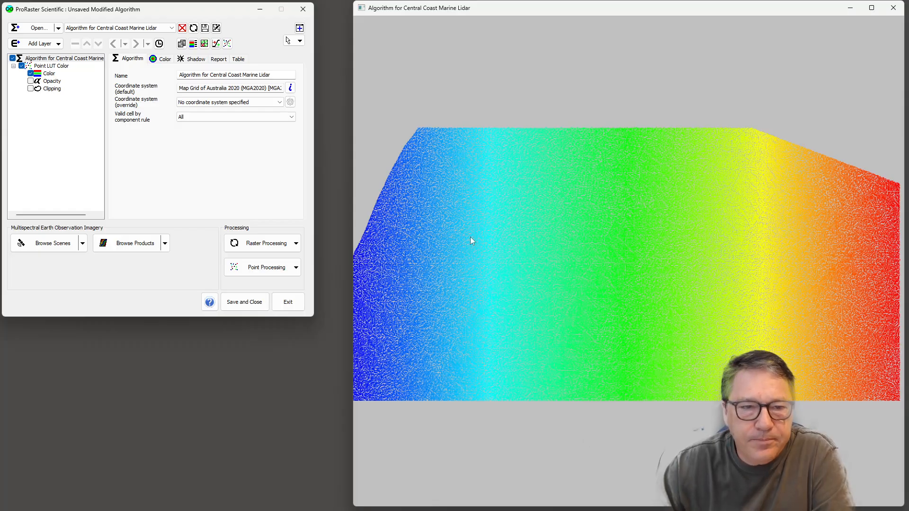
- Open the LiDAR import saved in D:/Data/LAZ/Demo/Demo.xml, enable Restart and view the Temporal Storage Mode choices
{"action": "left_click", "coordinate": [296, 268]}
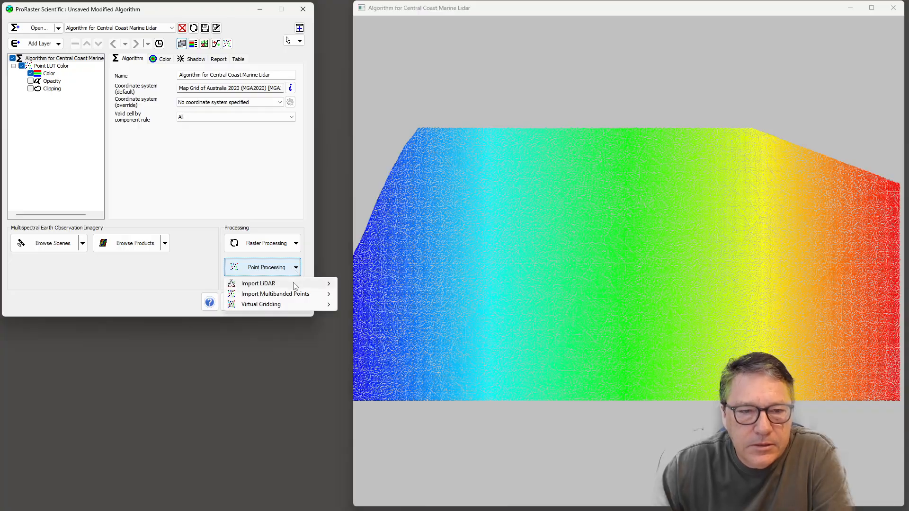
{"action": "mouse_move", "coordinate": [330, 286]}
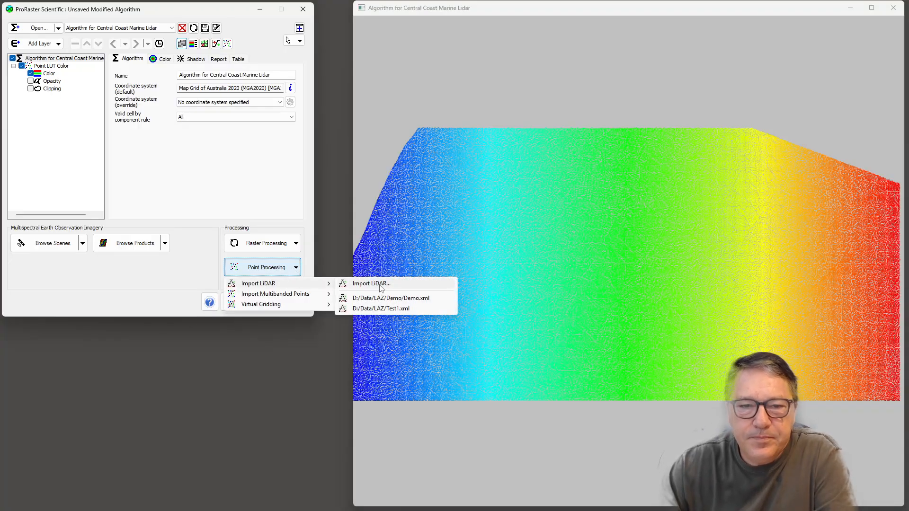
{"action": "left_click", "coordinate": [385, 298]}
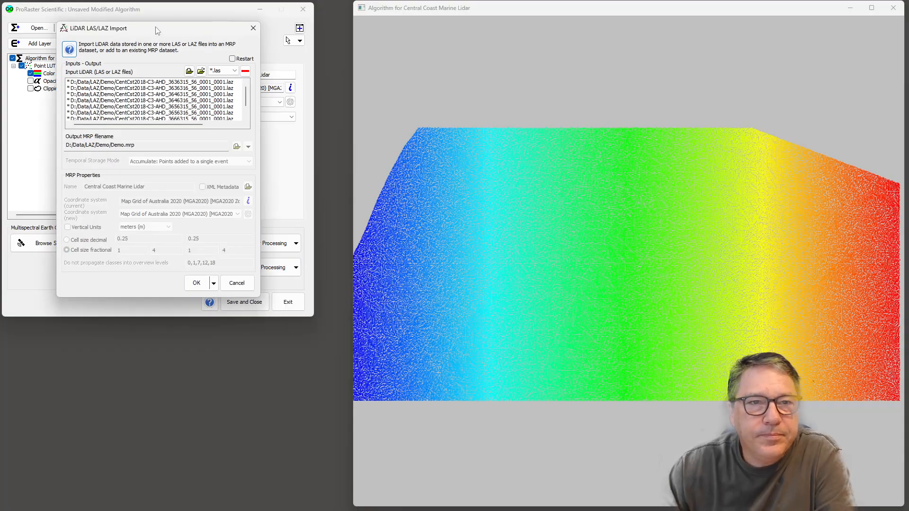
{"action": "left_click_drag", "start_coordinate": [159, 29], "coordinate": [547, 80]}
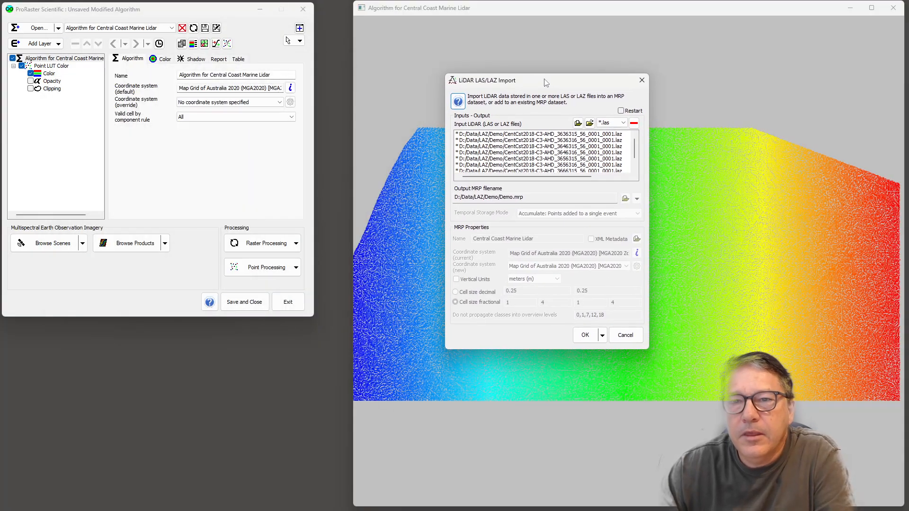
{"action": "left_click", "coordinate": [621, 112]}
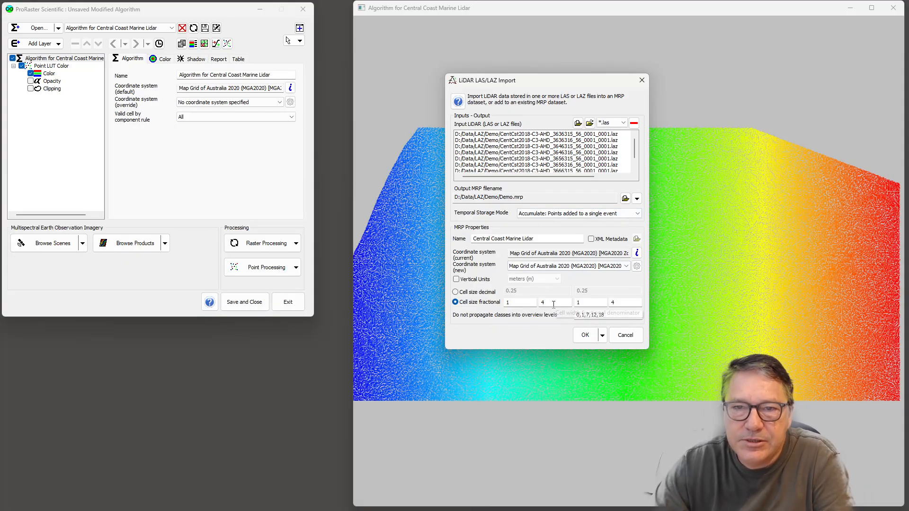
{"action": "left_click_drag", "start_coordinate": [542, 81], "coordinate": [521, 88]}
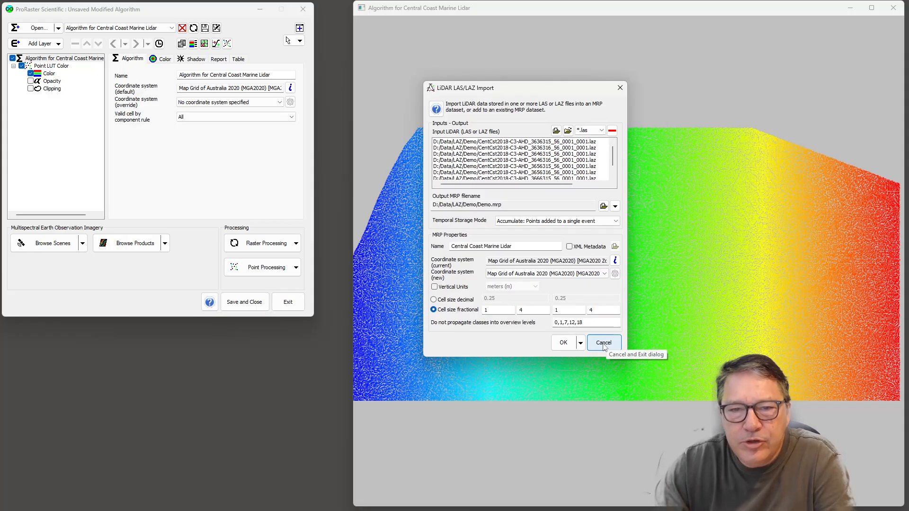
{"action": "left_click", "coordinate": [615, 221]}
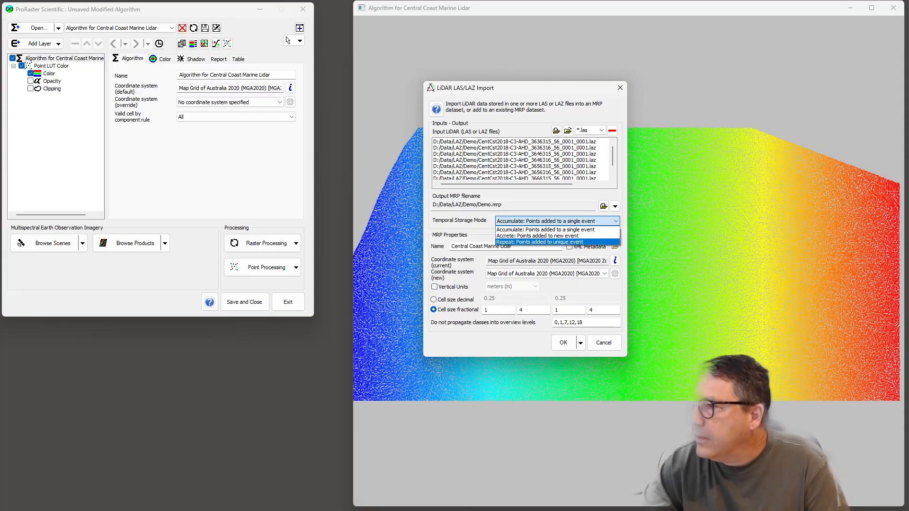
- Bring up the ProRaster User Guide PDF and find the Accumulate, Accrete and Repeat descriptions on page 205
{"action": "left_click_drag", "start_coordinate": [286, 40], "coordinate": [220, 35]}
{"action": "scroll", "coordinate": [431, 242], "scroll_direction": "down", "scroll_amount": 10}
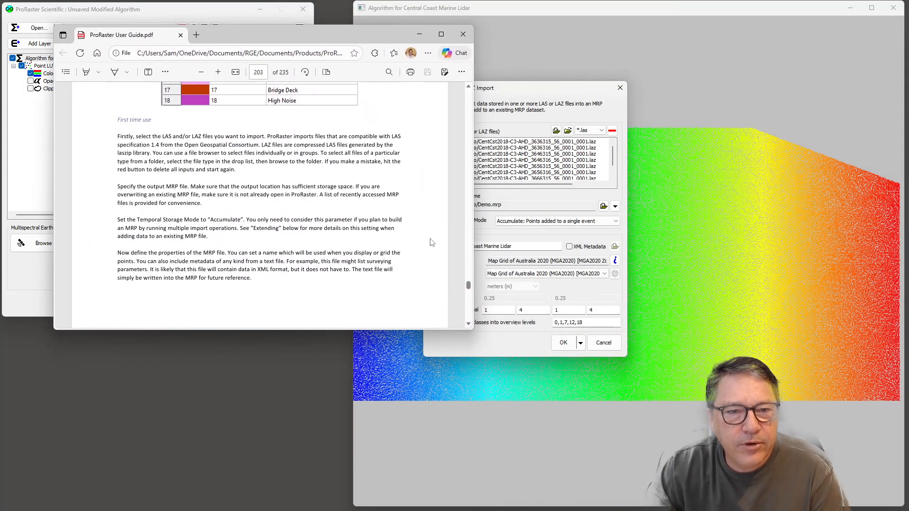
{"action": "scroll", "coordinate": [431, 242], "scroll_direction": "down", "scroll_amount": 10}
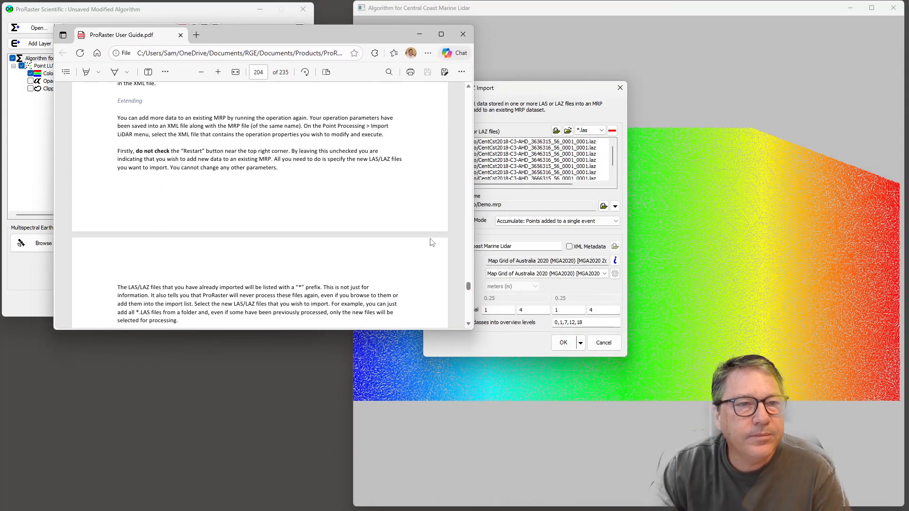
{"action": "scroll", "coordinate": [431, 242], "scroll_direction": "down", "scroll_amount": 5}
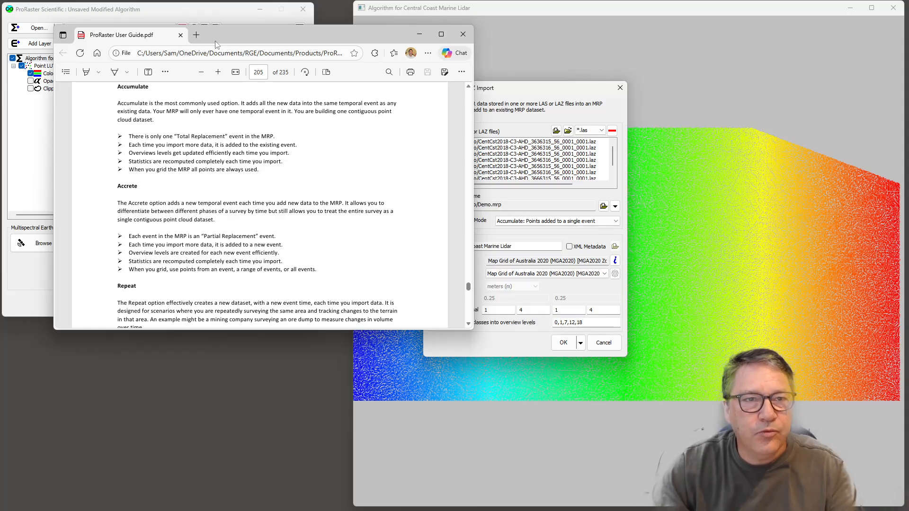
{"action": "left_click_drag", "start_coordinate": [222, 38], "coordinate": [303, 117]}
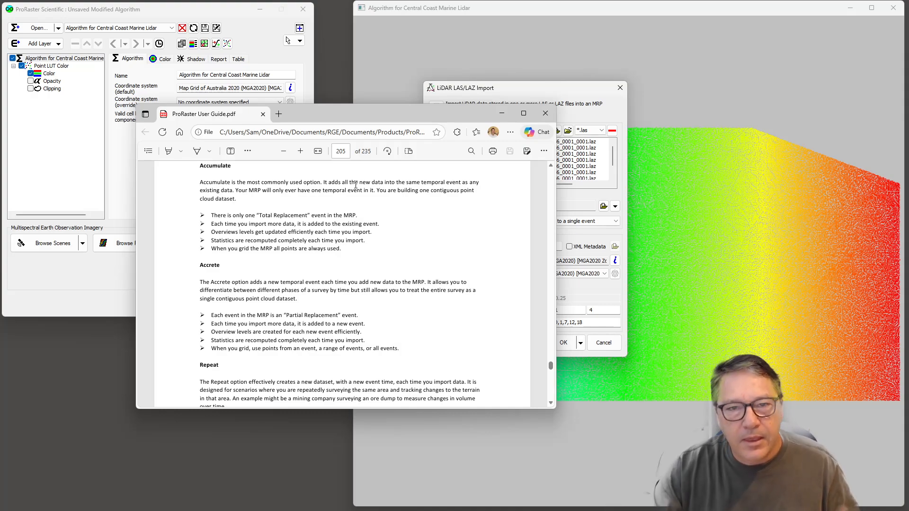
{"action": "left_click_drag", "start_coordinate": [341, 118], "coordinate": [256, 79]}
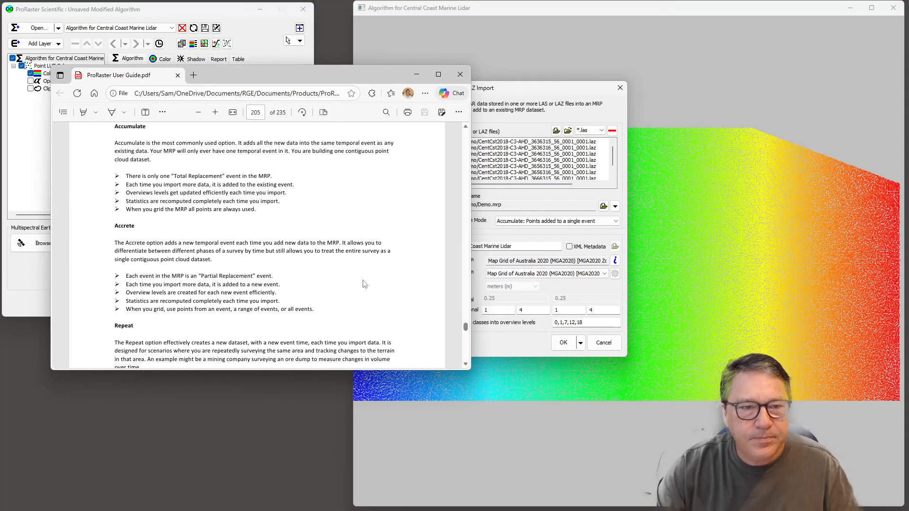
- Read the guide's bullet points on the Accrete and Repeat options, and move the guide out of view
{"action": "scroll", "coordinate": [367, 265], "scroll_direction": "down", "scroll_amount": 3}
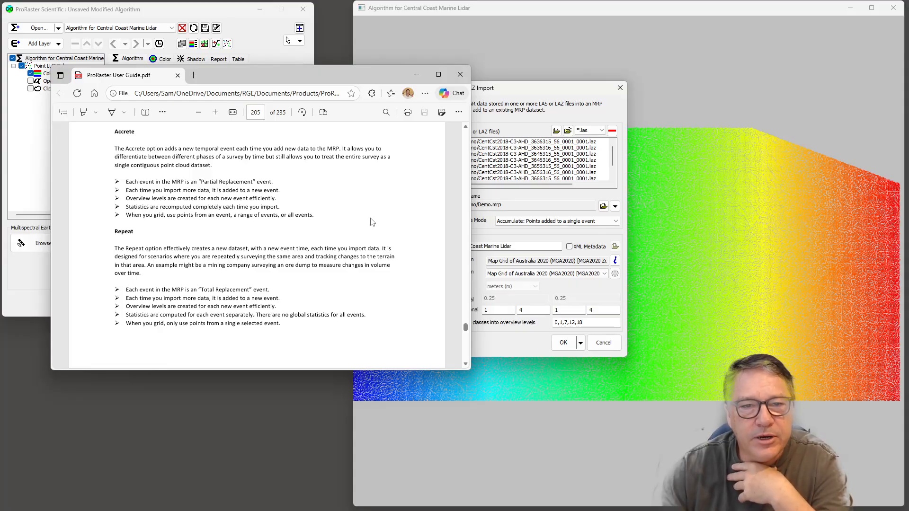
{"action": "scroll", "coordinate": [370, 221], "scroll_direction": "down", "scroll_amount": 1}
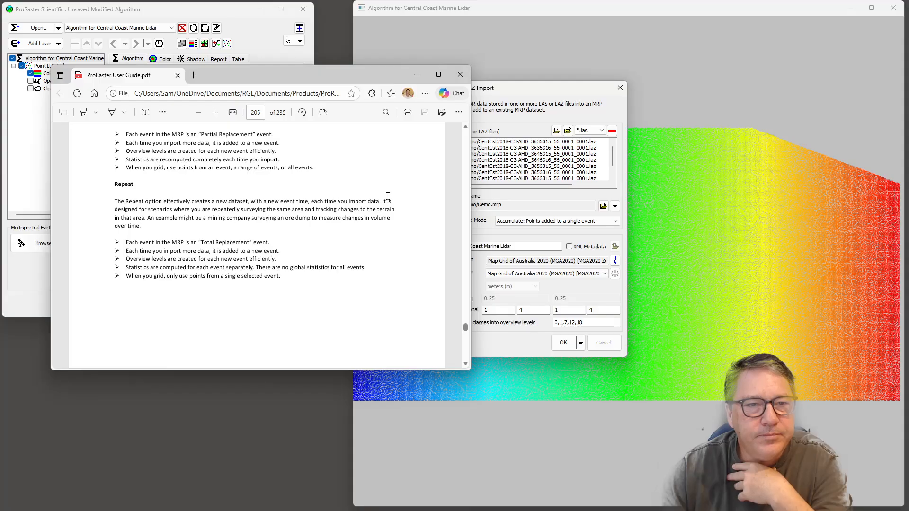
{"action": "scroll", "coordinate": [390, 197], "scroll_direction": "up", "scroll_amount": 1}
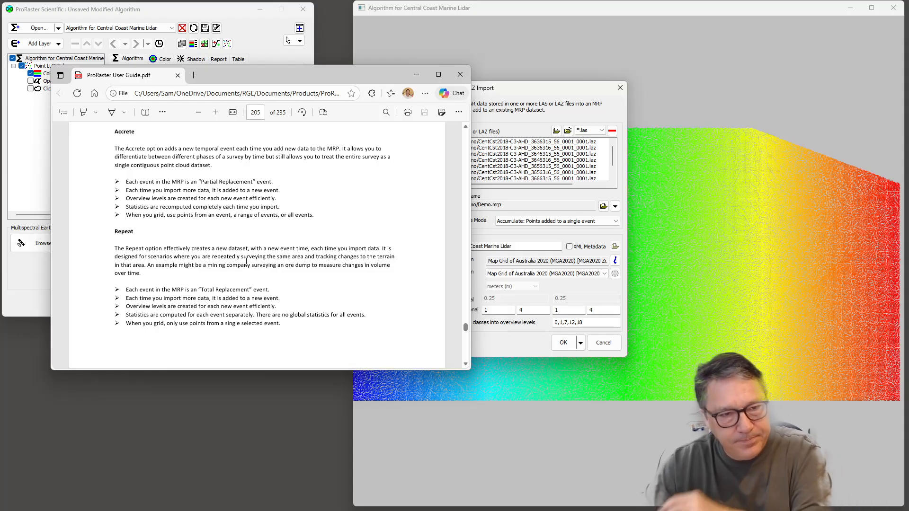
{"action": "scroll", "coordinate": [246, 261], "scroll_direction": "up", "scroll_amount": 2}
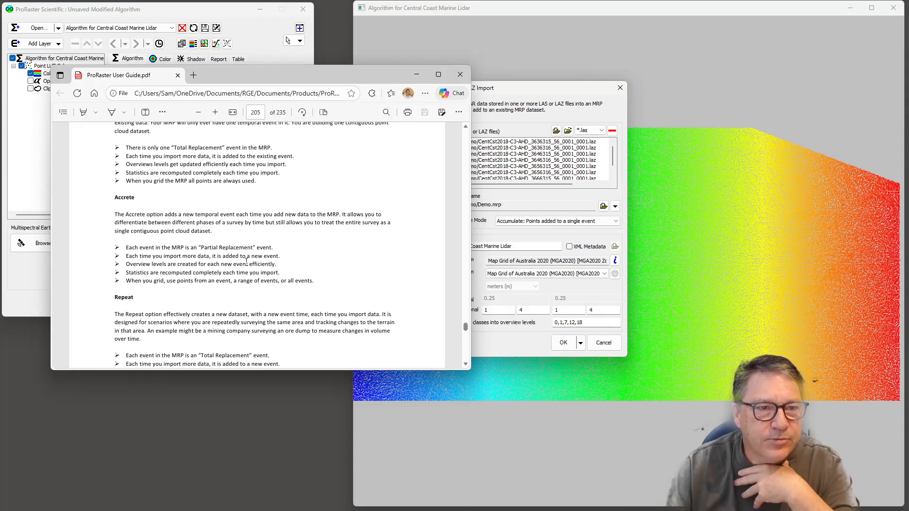
{"action": "left_click_drag", "start_coordinate": [349, 80], "coordinate": [542, 0]}
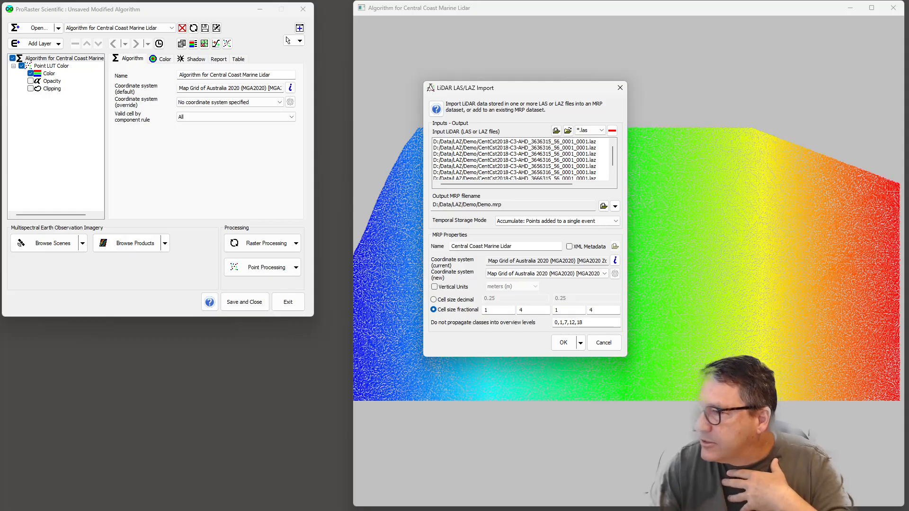
- Browse to the D:/Data/LAZ/Magnetics folder in File Explorer, move that window out of view and close the LiDAR import dialog
{"action": "left_click_drag", "start_coordinate": [908, 303], "coordinate": [679, 87]}
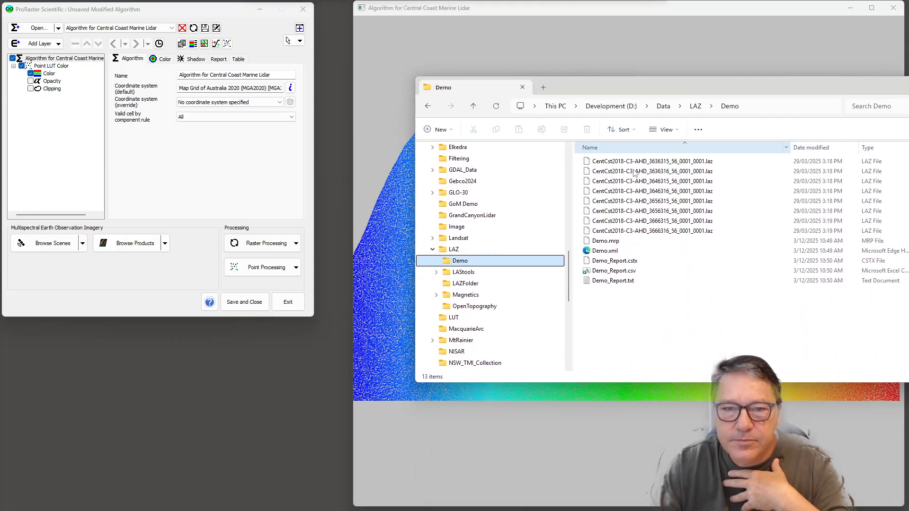
{"action": "left_click", "coordinate": [465, 295]}
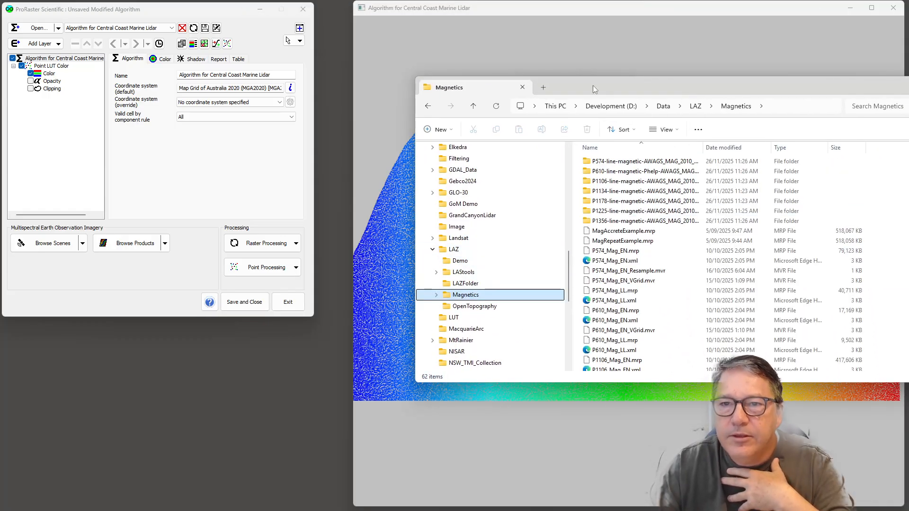
{"action": "left_click_drag", "start_coordinate": [455, 87], "coordinate": [908, 105]}
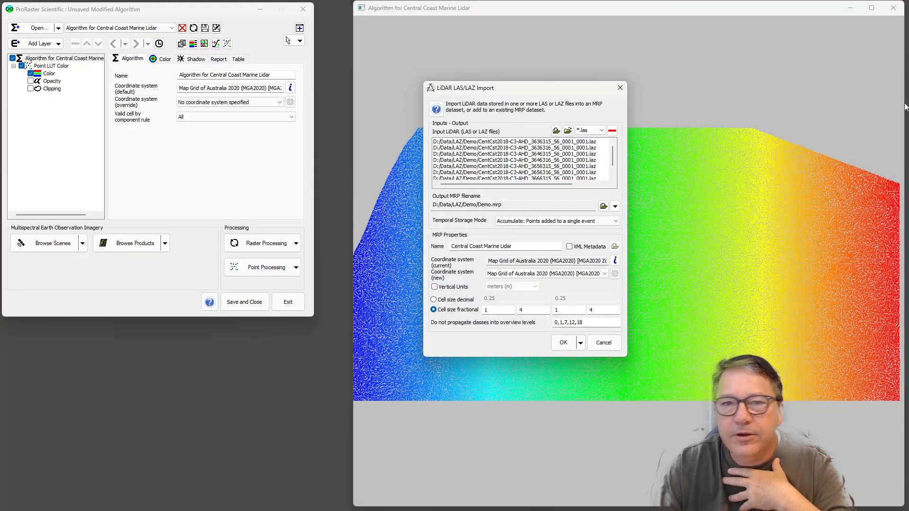
{"action": "left_click", "coordinate": [620, 88]}
- Reopen the Demo.xml LiDAR import with Restart enabled, review the Temporal Storage Mode options keeping Accumulate, and cancel the import
{"action": "left_click", "coordinate": [296, 267]}
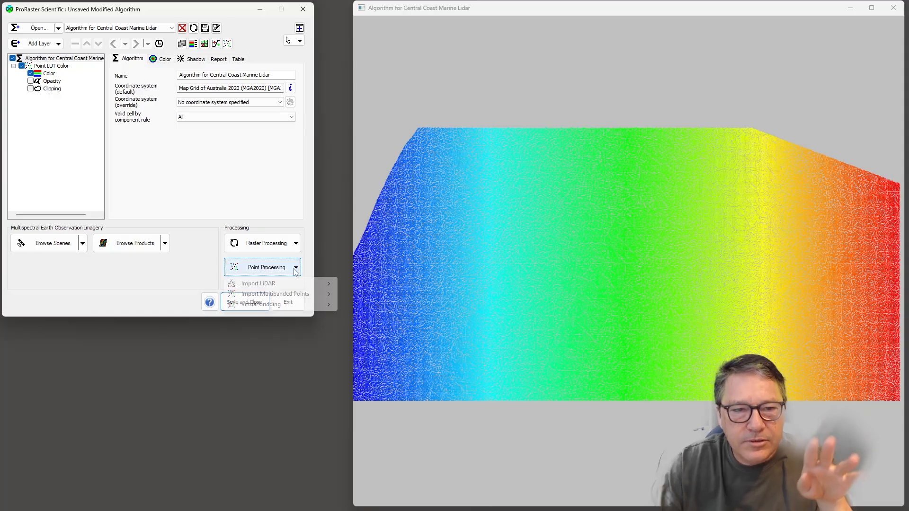
{"action": "mouse_move", "coordinate": [294, 284]}
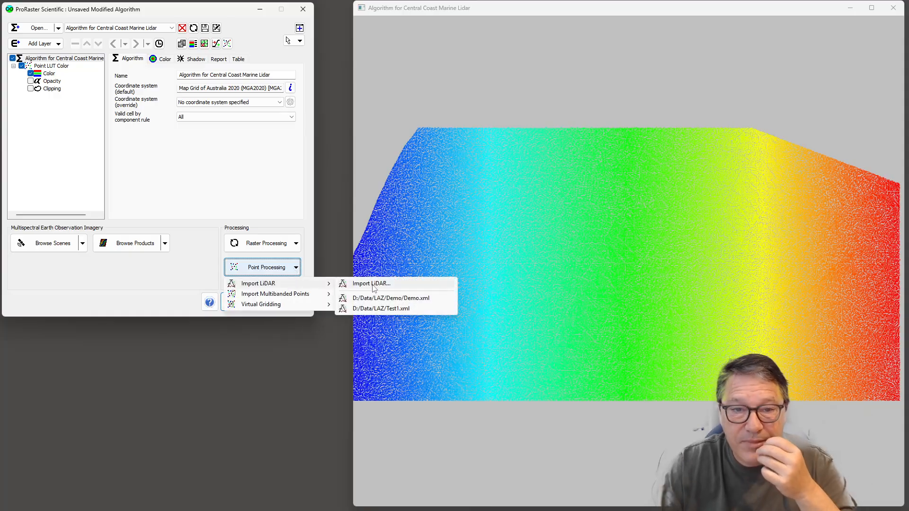
{"action": "left_click", "coordinate": [374, 299]}
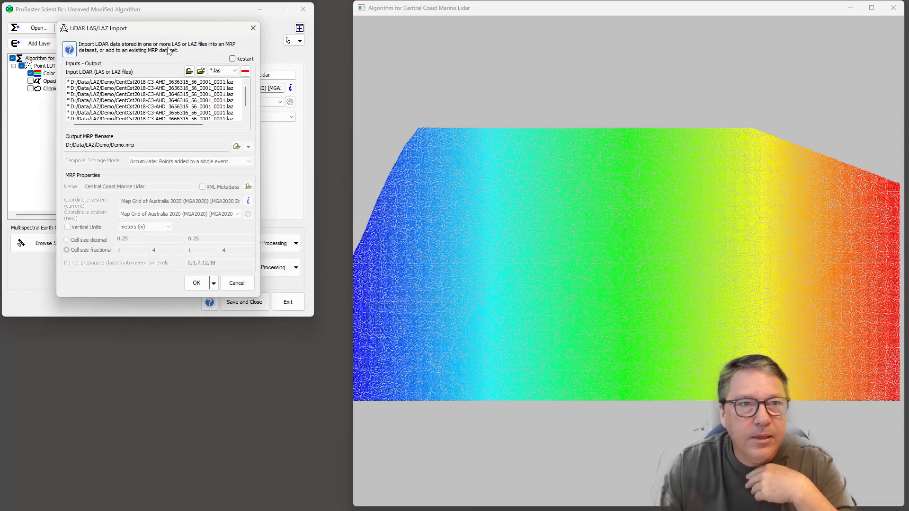
{"action": "left_click_drag", "start_coordinate": [151, 29], "coordinate": [441, 99]}
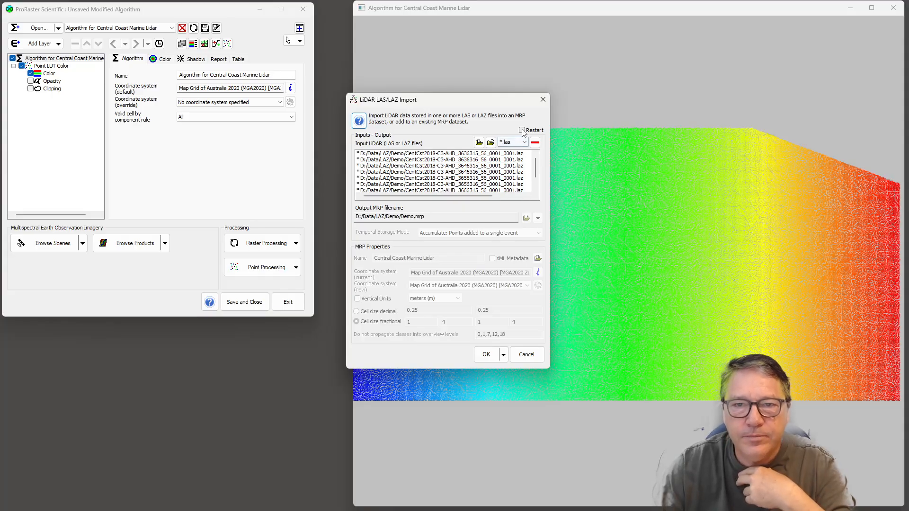
{"action": "left_click", "coordinate": [513, 233]}
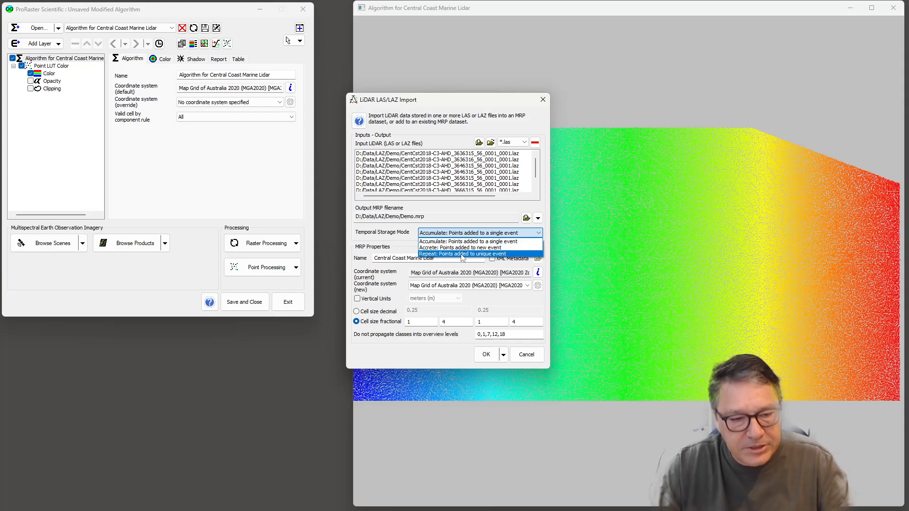
{"action": "left_click", "coordinate": [413, 242]}
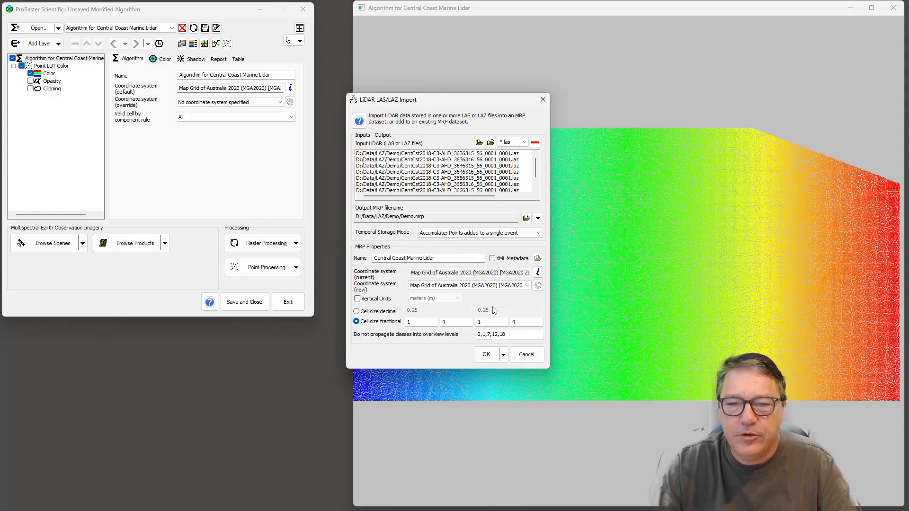
{"action": "left_click", "coordinate": [526, 350]}
- Unload the Central Coast algorithm without saving it, and load the P1134 Aeromagnetic Survey point dataset from File Explorer
{"action": "left_click", "coordinate": [182, 29]}
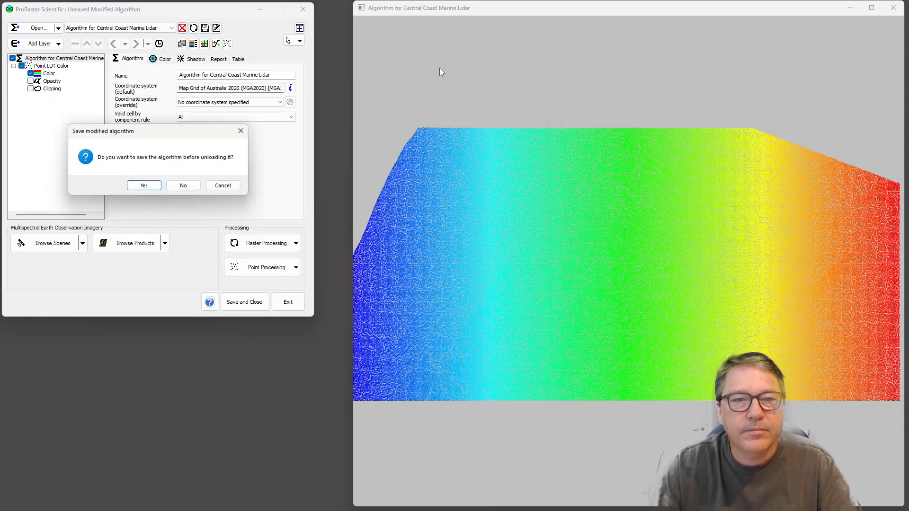
{"action": "left_click", "coordinate": [190, 186]}
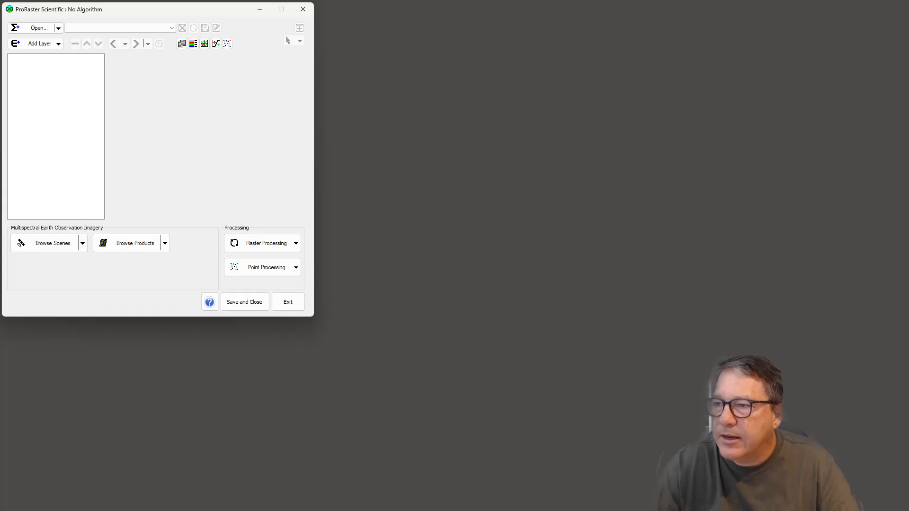
{"action": "left_click_drag", "start_coordinate": [908, 378], "coordinate": [251, 175]}
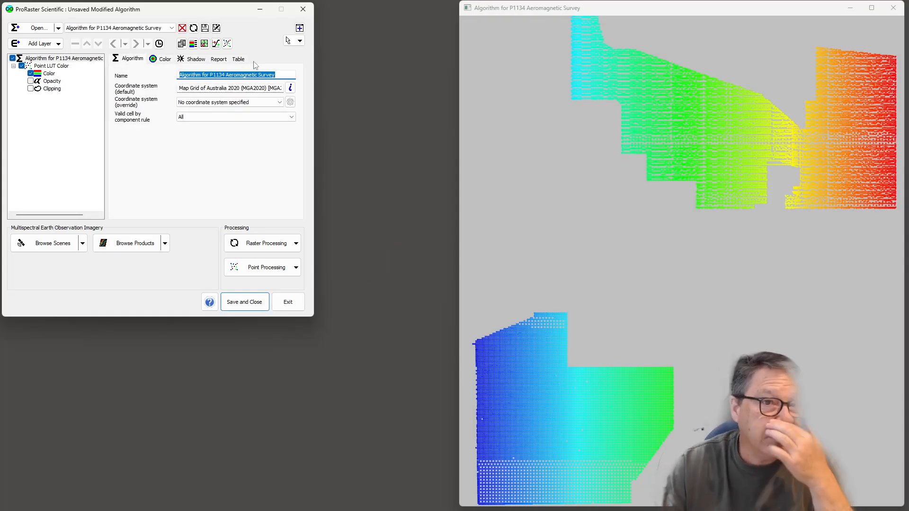
- Color the aeromagnetic points by the Mag_micro band using an Equal Area Transform
{"action": "left_click", "coordinate": [49, 73]}
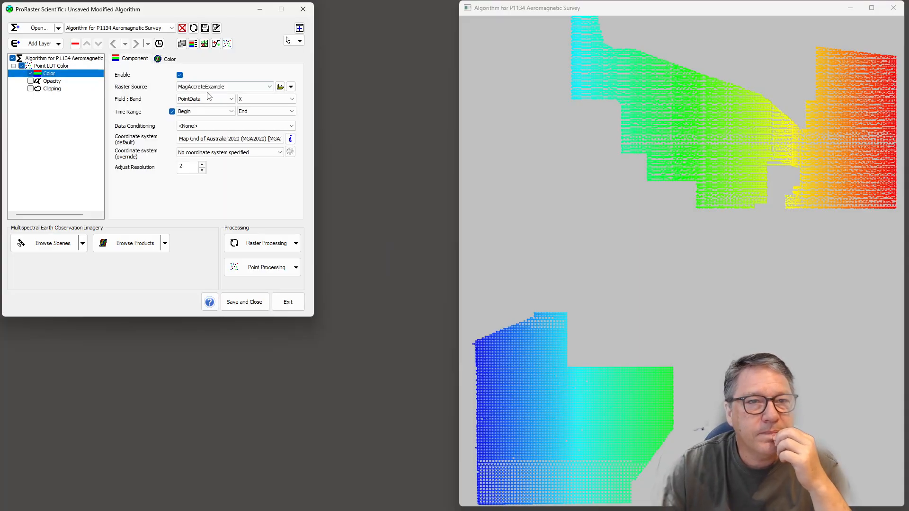
{"action": "left_click", "coordinate": [291, 98]}
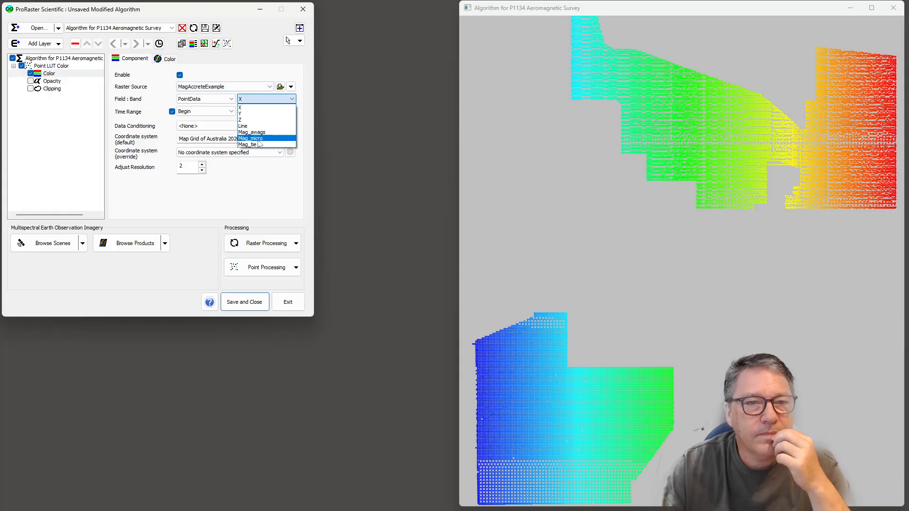
{"action": "left_click", "coordinate": [258, 138]}
{"action": "left_click", "coordinate": [166, 59]}
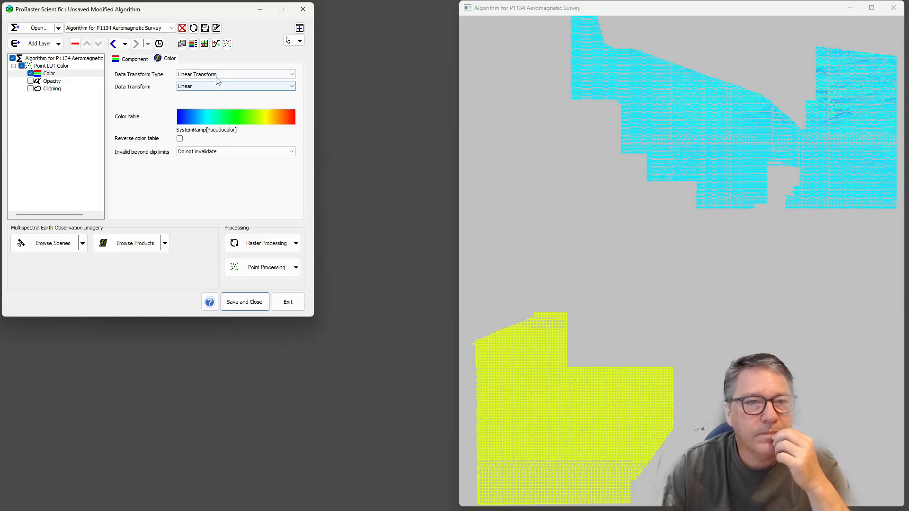
{"action": "left_click", "coordinate": [217, 74]}
{"action": "left_click", "coordinate": [212, 108]}
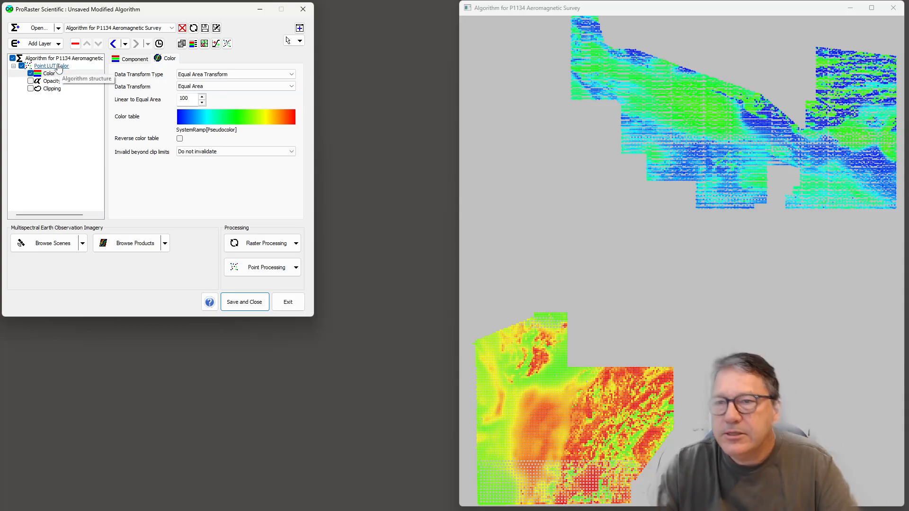
- Step through the MagAccreteExample dataset's time events with the Time Control Panel, comparing the survey blocks in each, and close it
{"action": "left_click", "coordinate": [159, 43]}
{"action": "left_click_drag", "start_coordinate": [156, 134], "coordinate": [350, 141]}
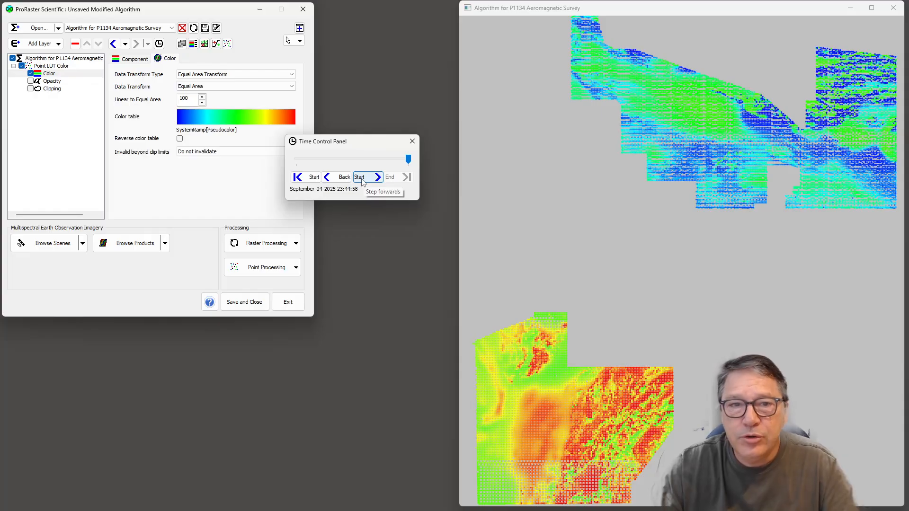
{"action": "left_click", "coordinate": [363, 183]}
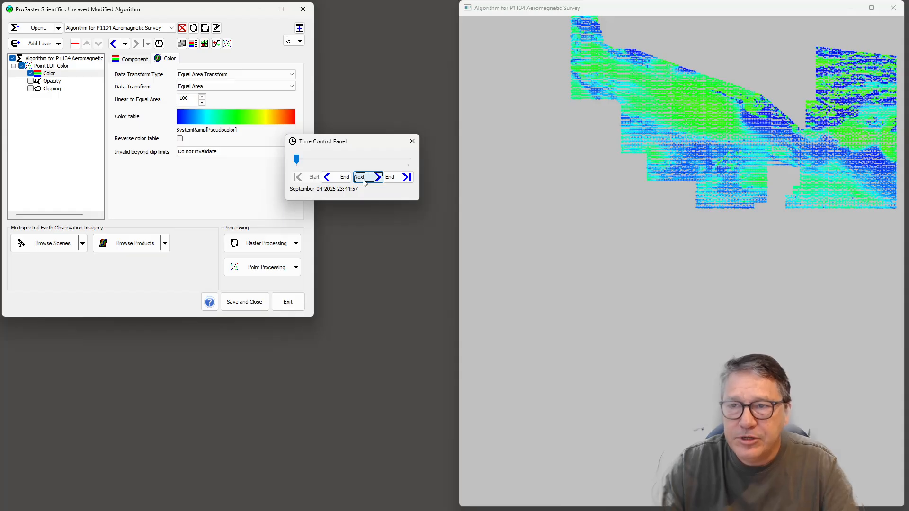
{"action": "left_click", "coordinate": [363, 183]}
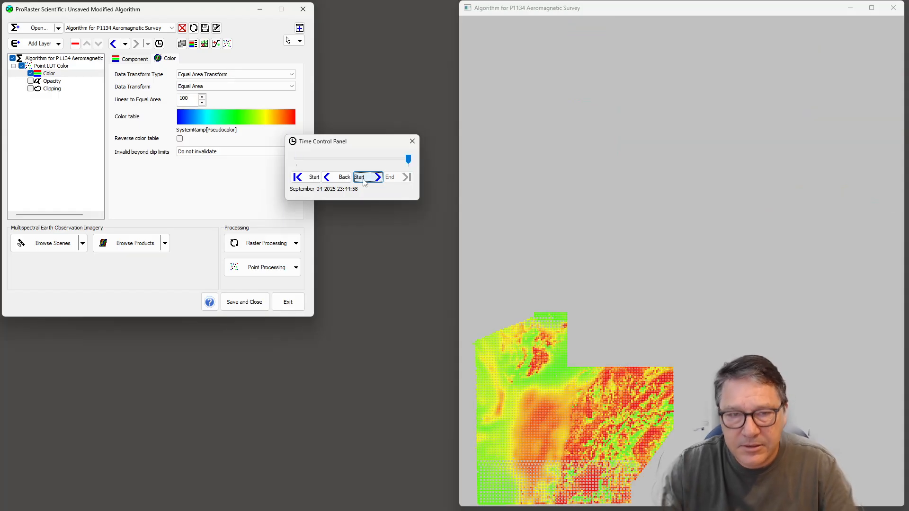
{"action": "left_click", "coordinate": [369, 182]}
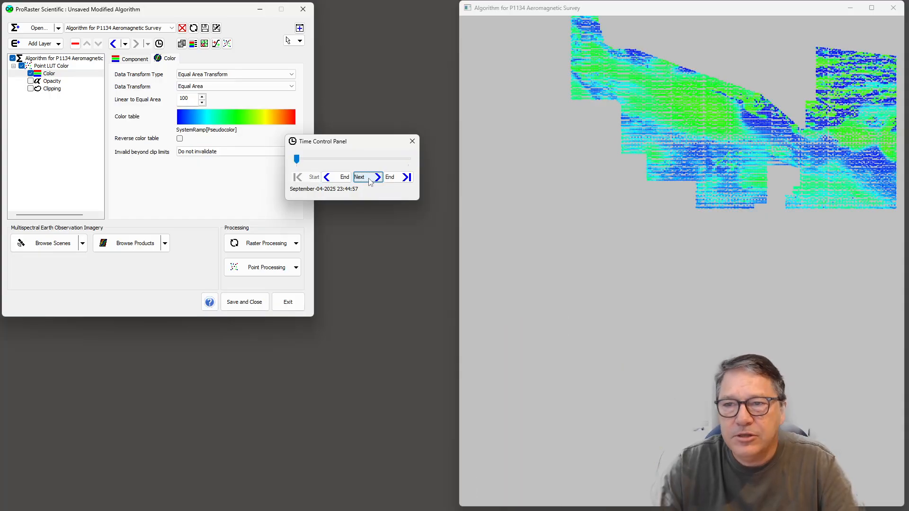
{"action": "left_click", "coordinate": [369, 182]}
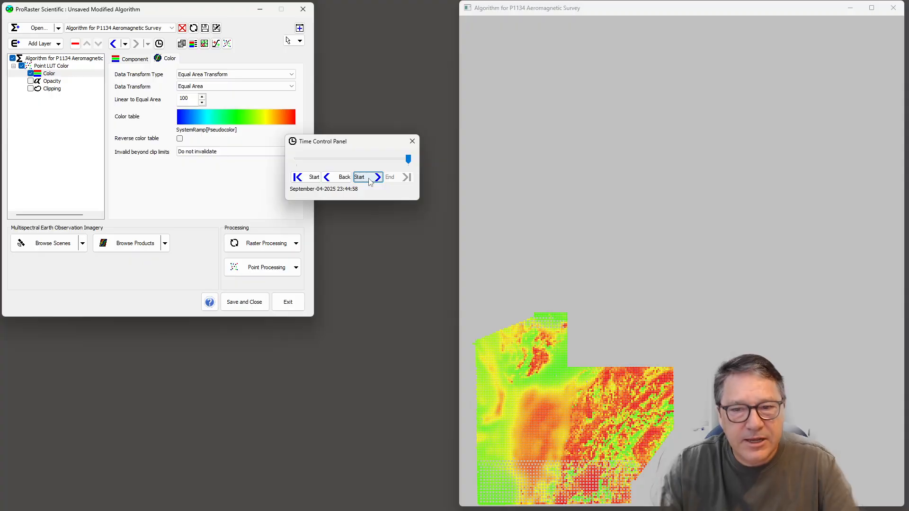
{"action": "left_click_drag", "start_coordinate": [358, 142], "coordinate": [362, 165]}
{"action": "left_click", "coordinate": [414, 164]}
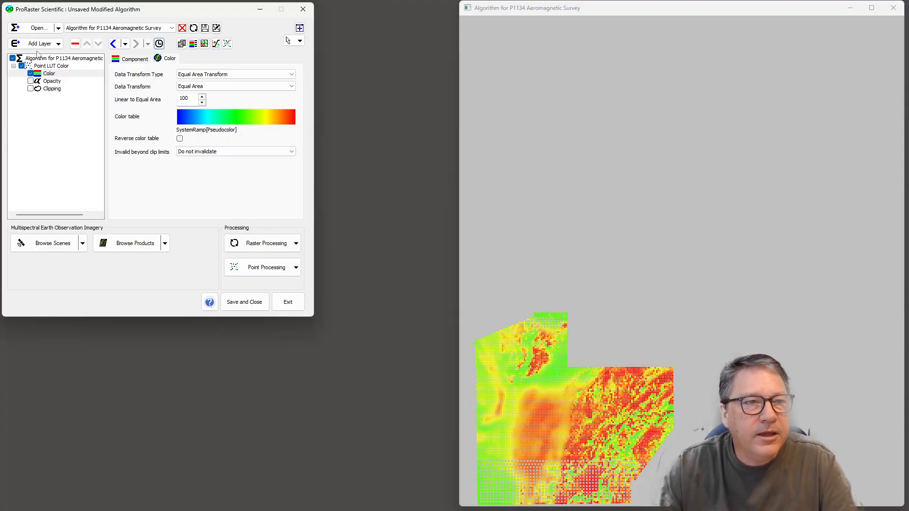
- Set the Color component's time range to run from Begin to End
{"action": "left_click", "coordinate": [138, 59]}
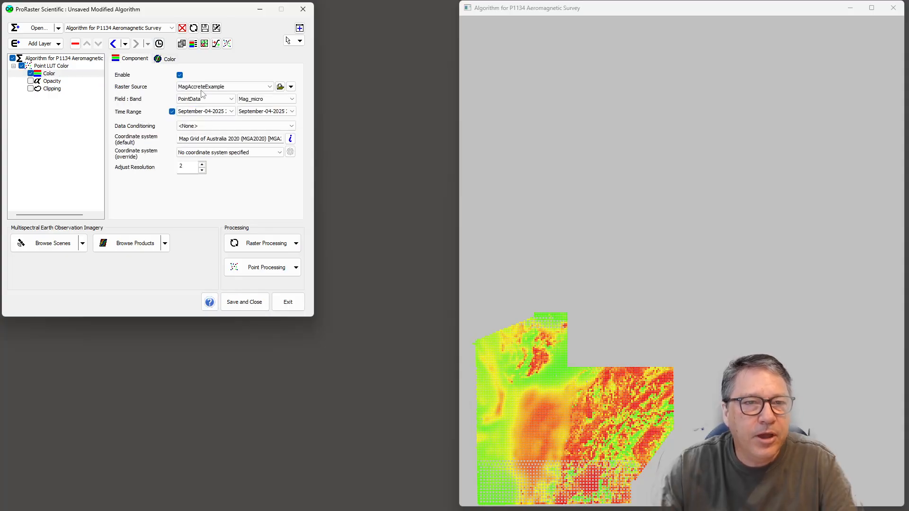
{"action": "left_click", "coordinate": [202, 112]}
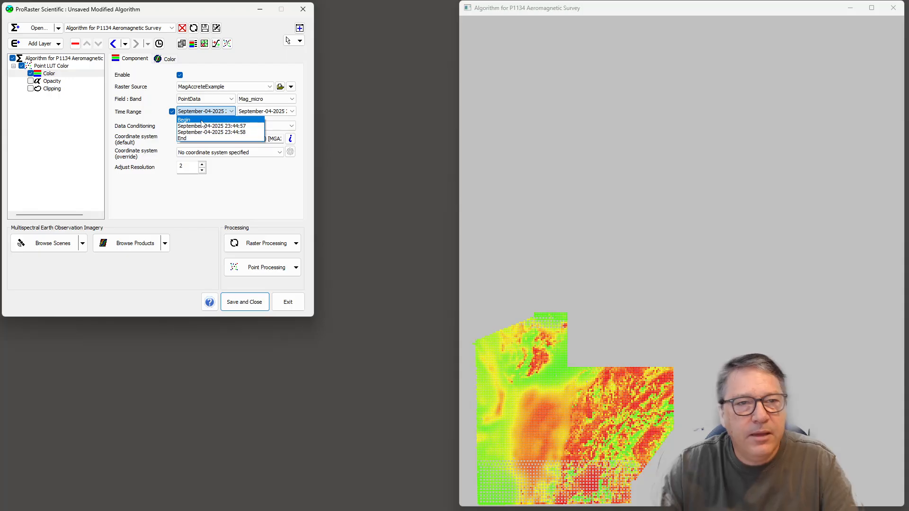
{"action": "left_click", "coordinate": [203, 121]}
{"action": "left_click", "coordinate": [261, 111]}
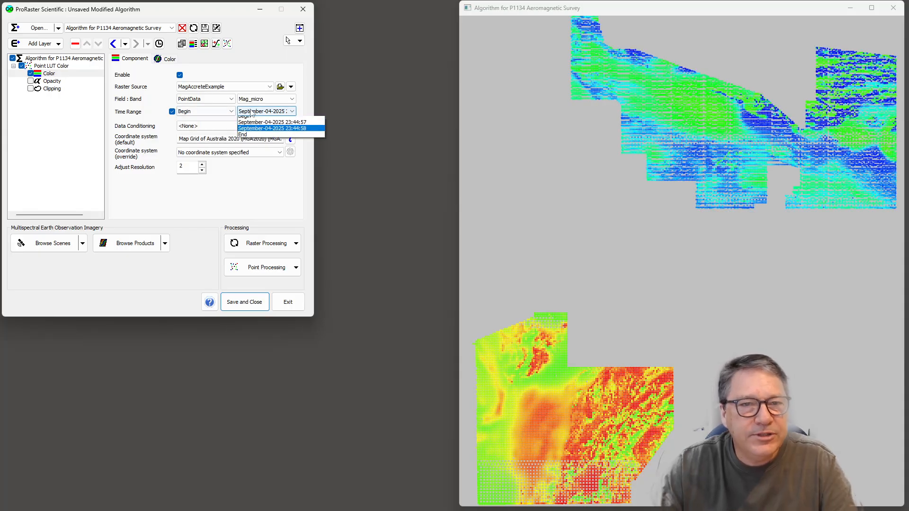
{"action": "left_click", "coordinate": [254, 139]}
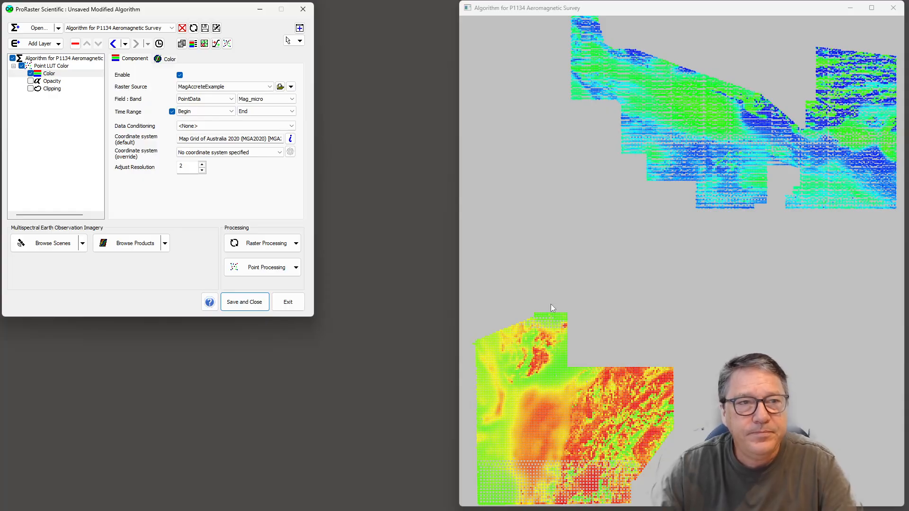
- Unload the current aeromagnetic algorithm without saving it, and load the MagRepeatExample point dataset from File Explorer
{"action": "left_click", "coordinate": [182, 28]}
{"action": "left_click", "coordinate": [179, 182]}
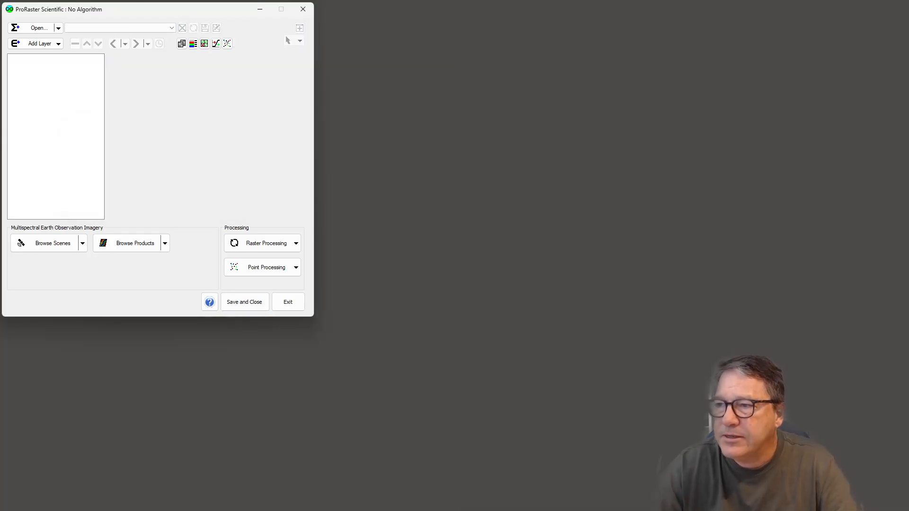
{"action": "left_click_drag", "start_coordinate": [908, 241], "coordinate": [173, 180]}
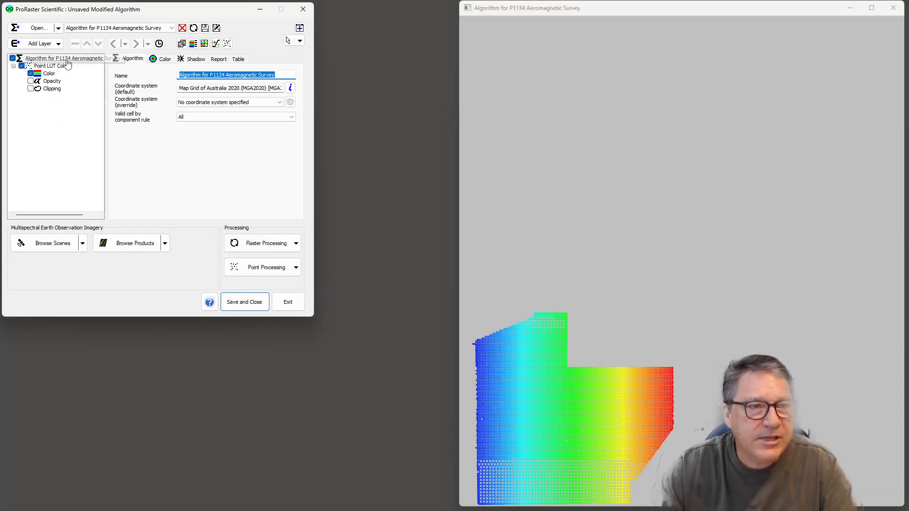
- Step the MagRepeatExample Color component back and forth through its time events with the Time Control Panel
{"action": "left_click", "coordinate": [50, 75]}
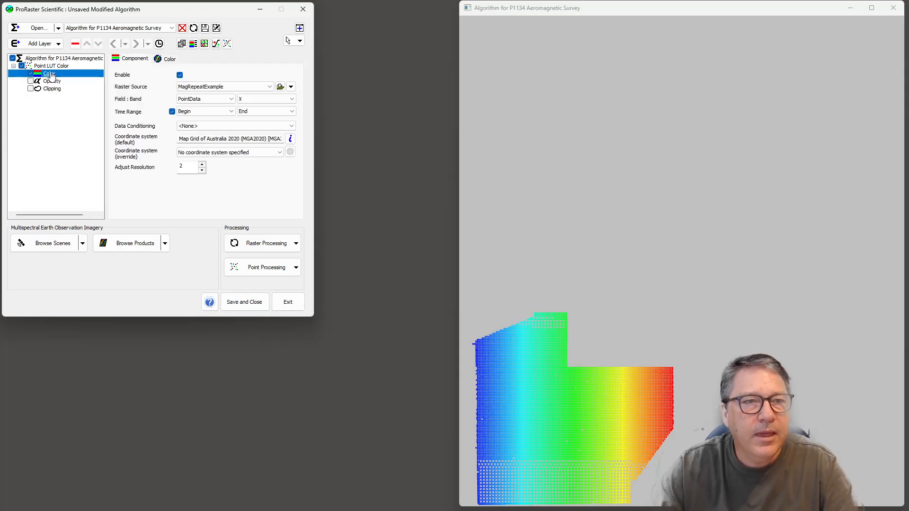
{"action": "left_click", "coordinate": [159, 43]}
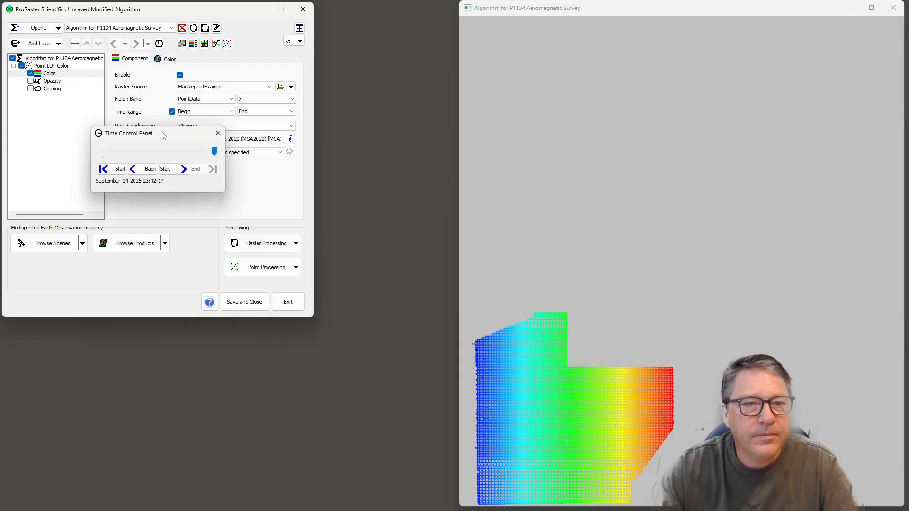
{"action": "left_click_drag", "start_coordinate": [163, 135], "coordinate": [352, 122]}
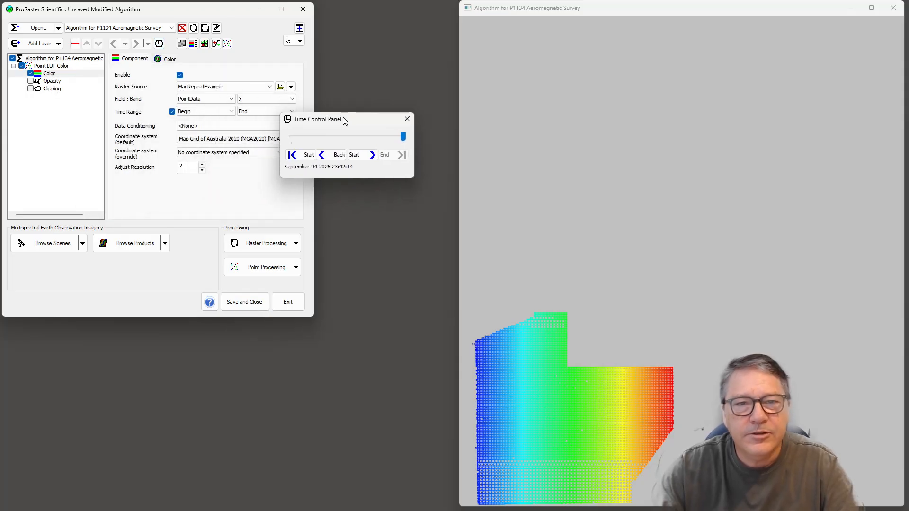
{"action": "left_click", "coordinate": [362, 156]}
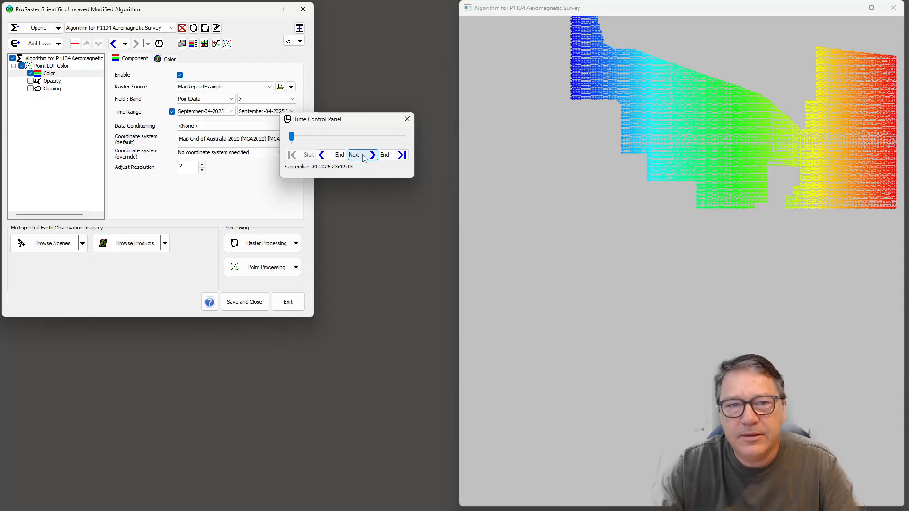
{"action": "left_click", "coordinate": [362, 157]}
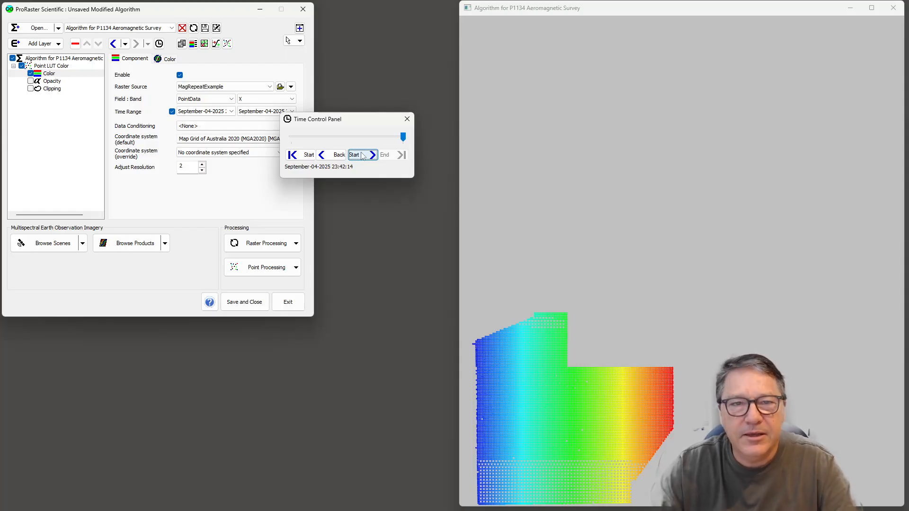
{"action": "left_click", "coordinate": [360, 155]}
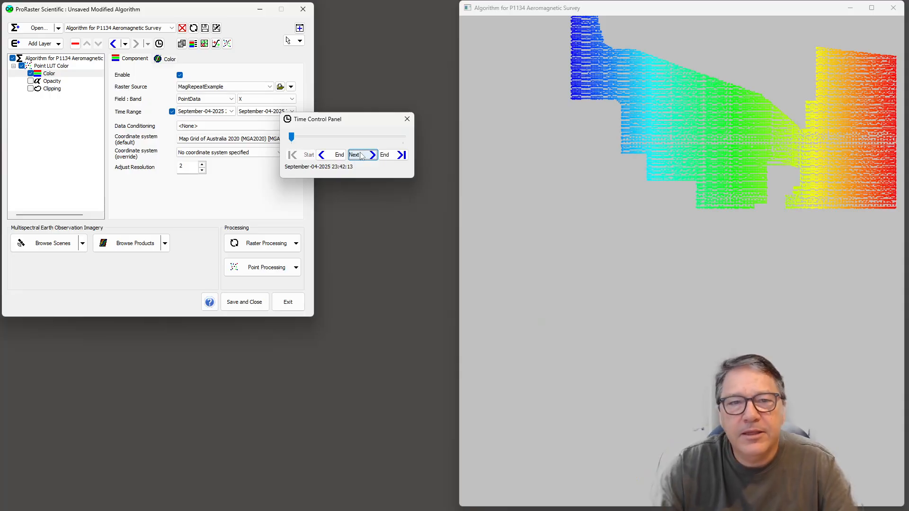
{"action": "left_click", "coordinate": [361, 155]}
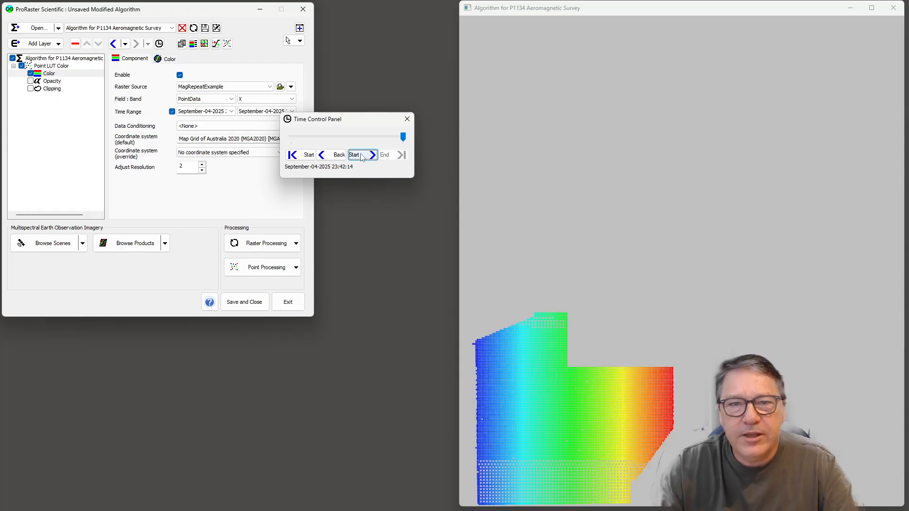
- Restore the MagRepeatExample time range to Begin through End, closing the Time Control Panel
{"action": "left_click", "coordinate": [220, 109]}
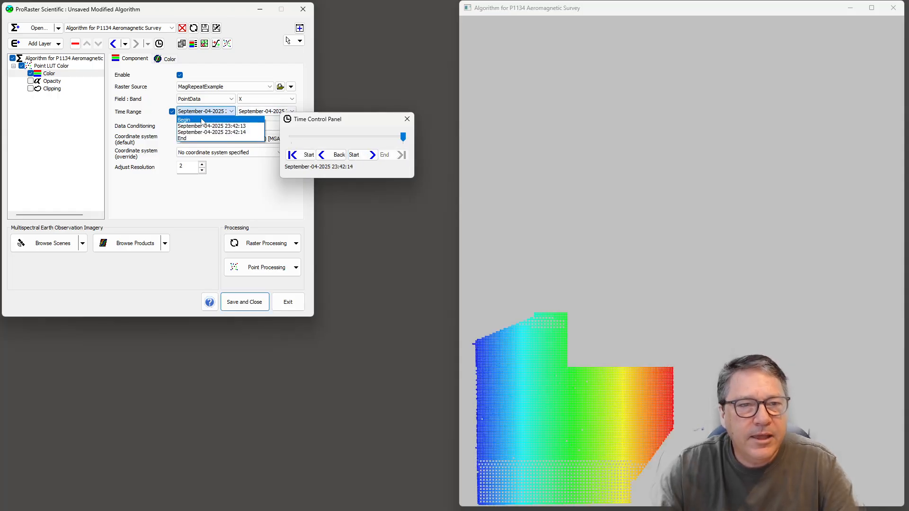
{"action": "left_click", "coordinate": [202, 123]}
{"action": "left_click", "coordinate": [355, 116]}
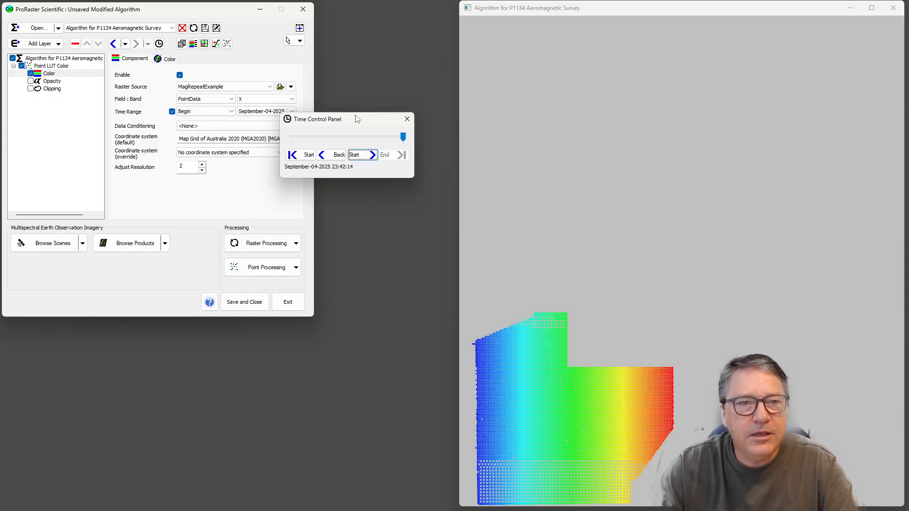
{"action": "left_click", "coordinate": [413, 120]}
{"action": "left_click", "coordinate": [260, 111]}
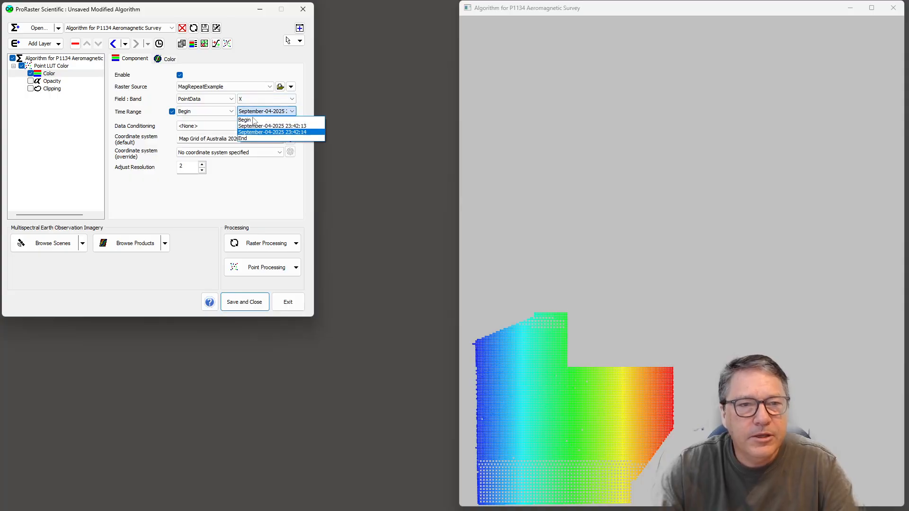
{"action": "left_click", "coordinate": [253, 136]}
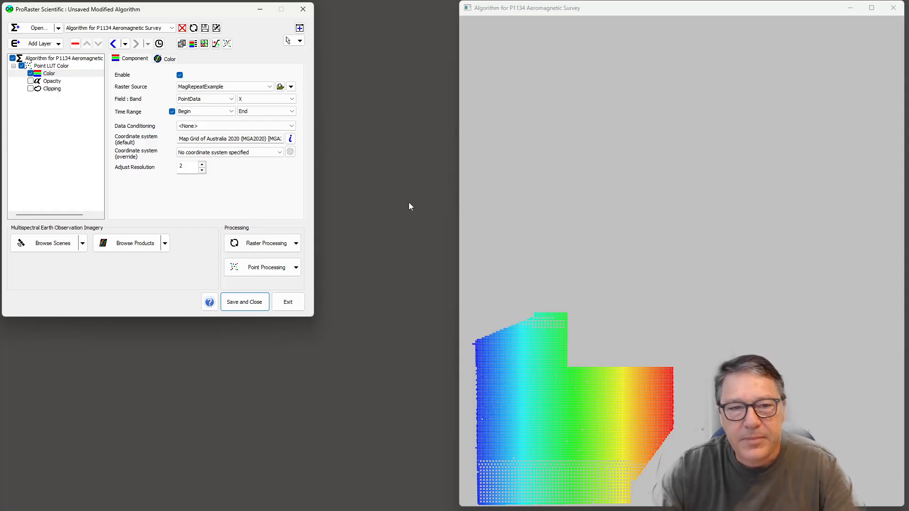
- Review the recently used LiDAR import files offered for point processing without opening one
{"action": "left_click", "coordinate": [296, 268]}
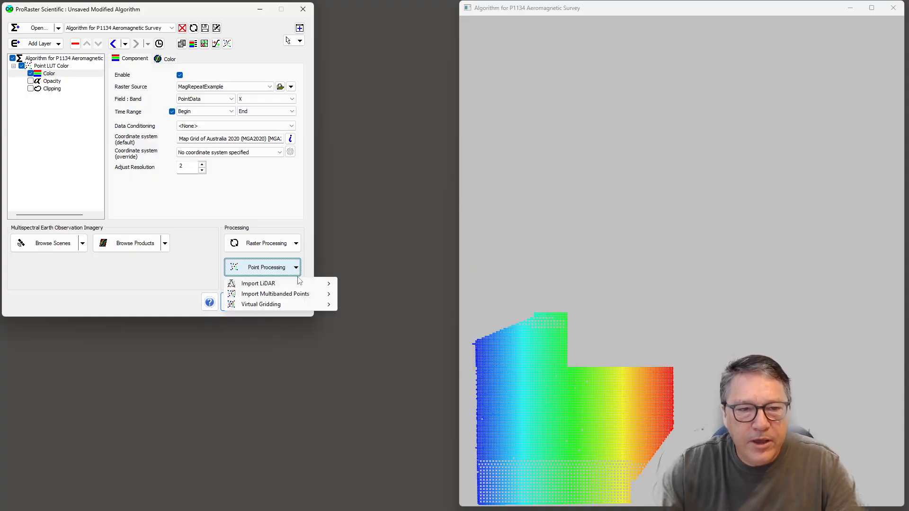
{"action": "mouse_move", "coordinate": [298, 285]}
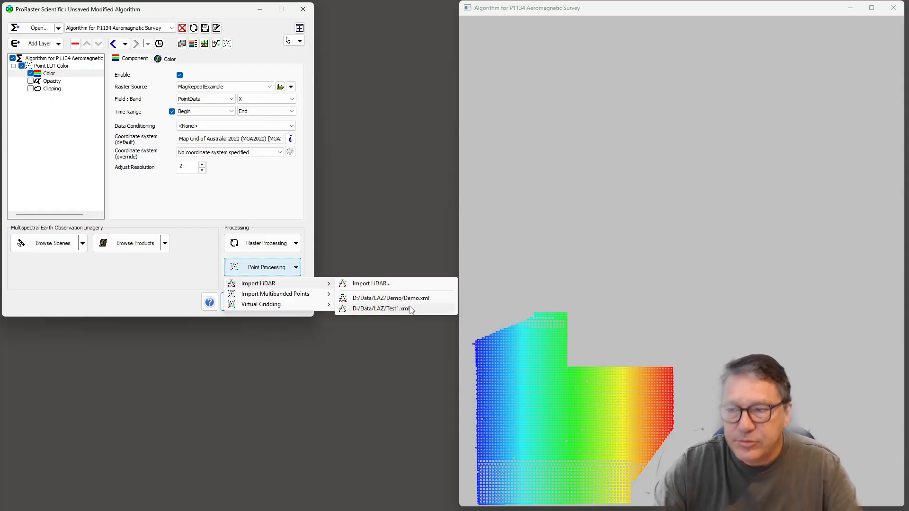
{"action": "left_click", "coordinate": [390, 248]}
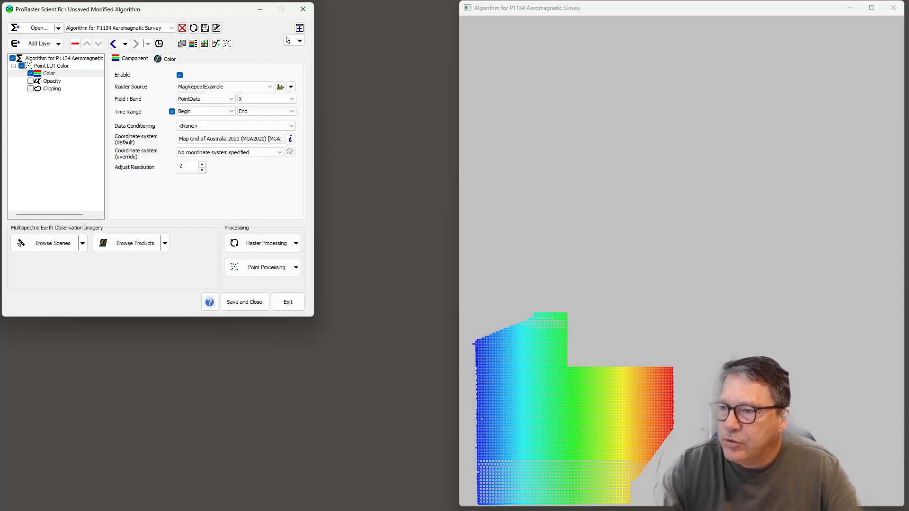
- Load Demo.xml from the Demo folder in File Explorer to review its LiDAR import settings, and cancel the import
{"action": "left_click_drag", "start_coordinate": [908, 284], "coordinate": [529, 36]}
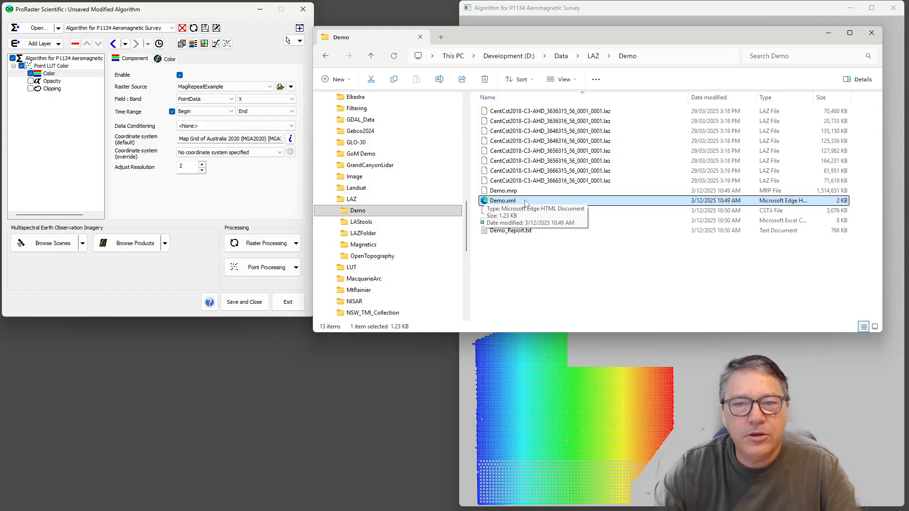
{"action": "left_click_drag", "start_coordinate": [601, 208], "coordinate": [119, 295]}
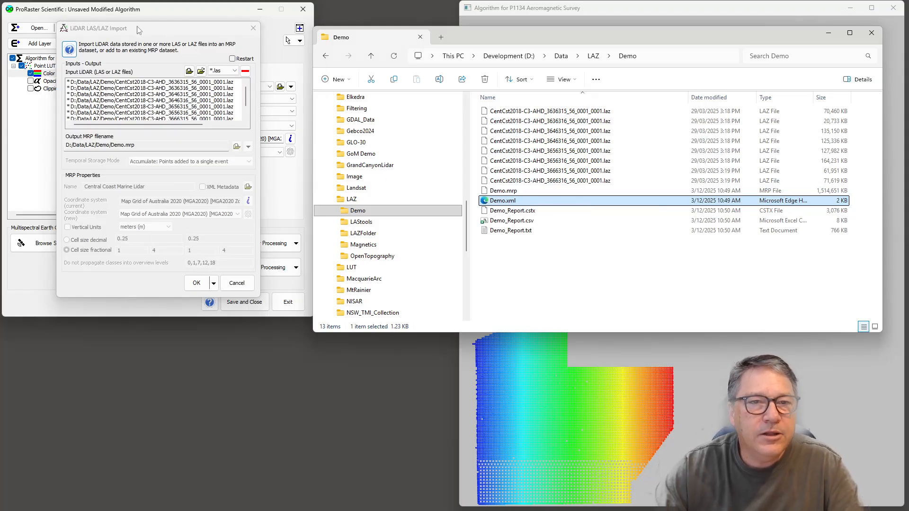
{"action": "left_click_drag", "start_coordinate": [140, 29], "coordinate": [271, 103]}
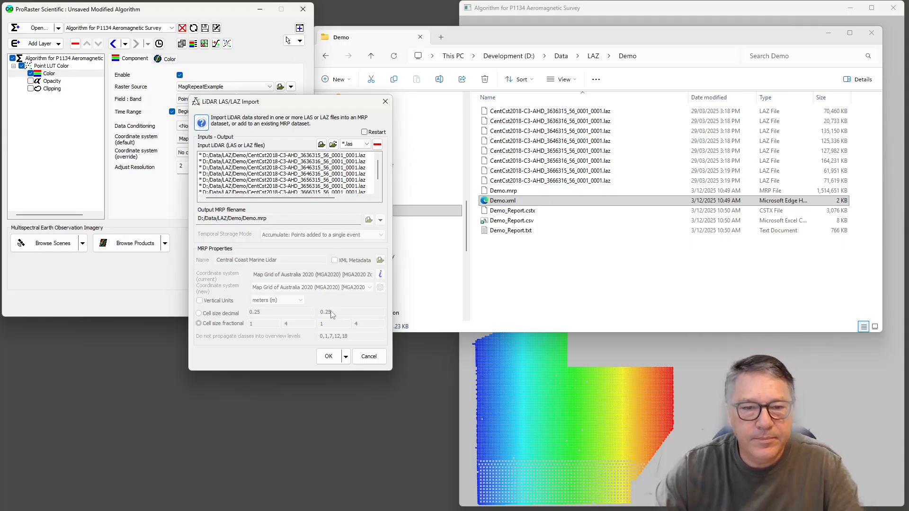
{"action": "left_click", "coordinate": [372, 361]}
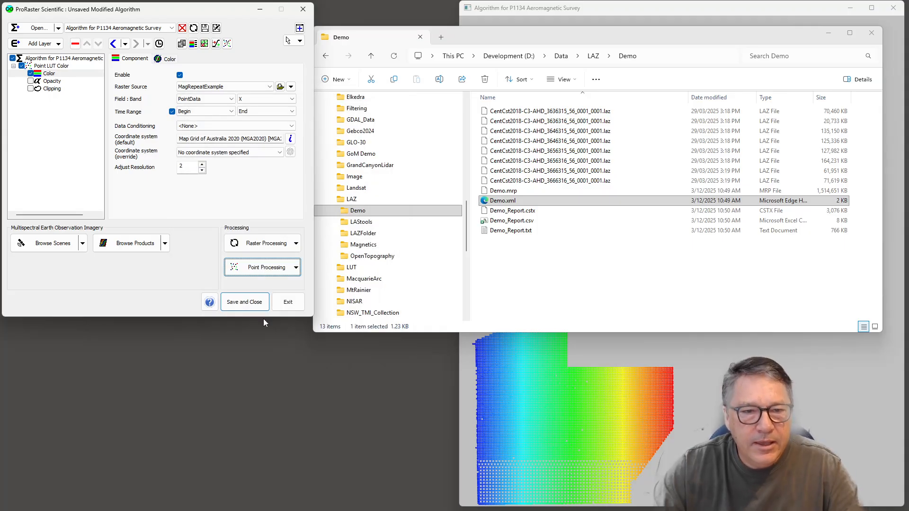
- Review the recently used Virtual Gridding files without opening one, and shift the File Explorer window slightly
{"action": "left_click", "coordinate": [295, 267]}
{"action": "mouse_move", "coordinate": [285, 304]}
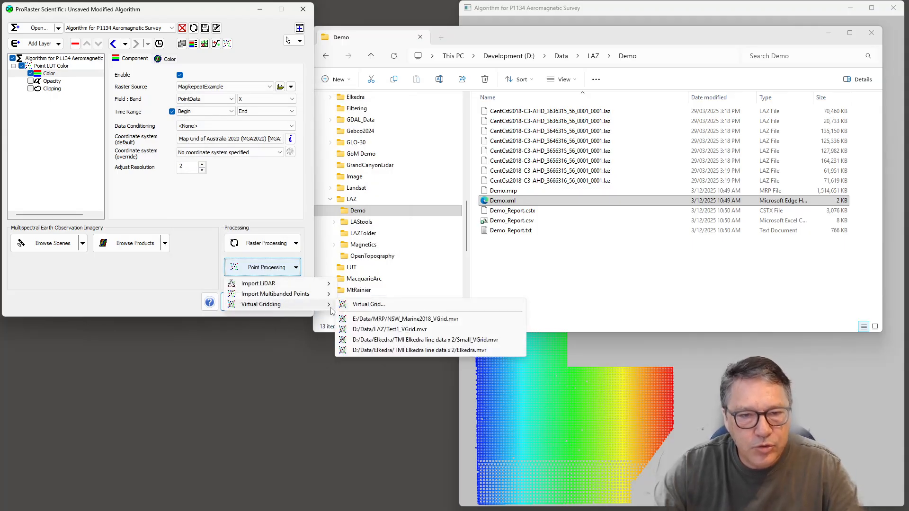
{"action": "left_click", "coordinate": [266, 394]}
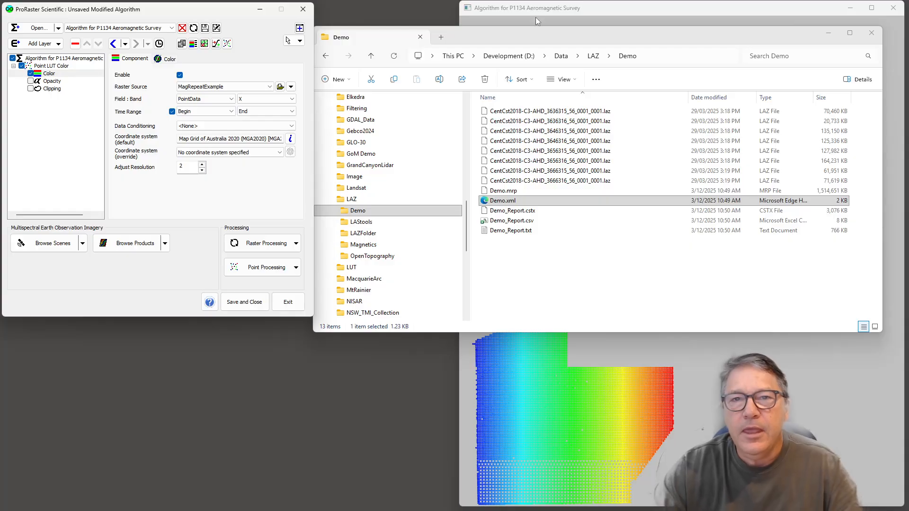
{"action": "mouse_move", "coordinate": [525, 34]}
{"action": "left_mouse_down"}
{"action": "mouse_move", "coordinate": [423, 113]}
{"action": "mouse_move", "coordinate": [529, 68]}
{"action": "mouse_move", "coordinate": [548, 48]}
{"action": "mouse_move", "coordinate": [532, 48]}
{"action": "left_mouse_up"}
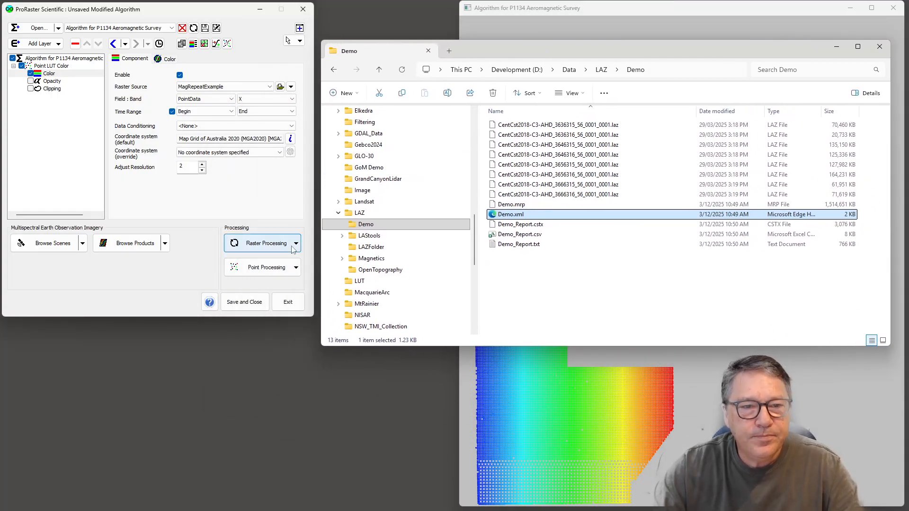